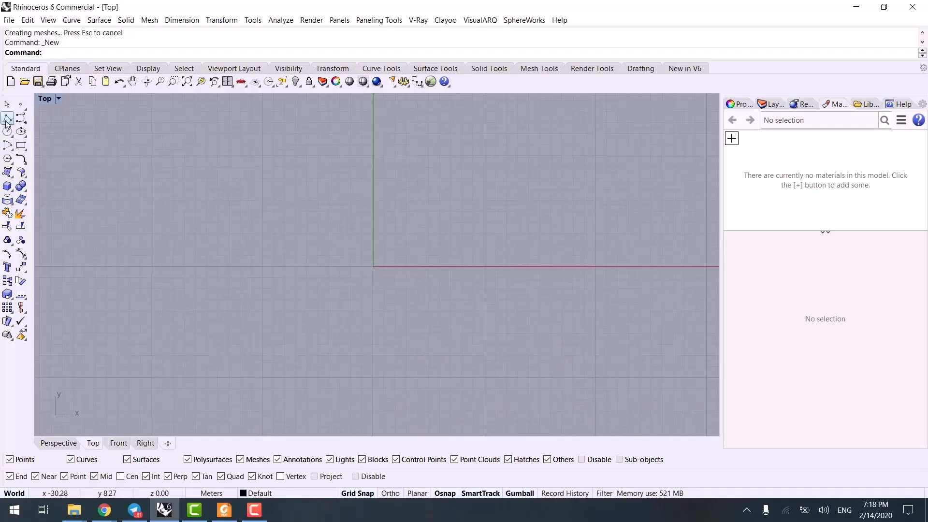
- Draw a horizontal polyline about 5 m long in the Top view, from about (-10, 2) to (-5, 2)
left_click(7, 121)
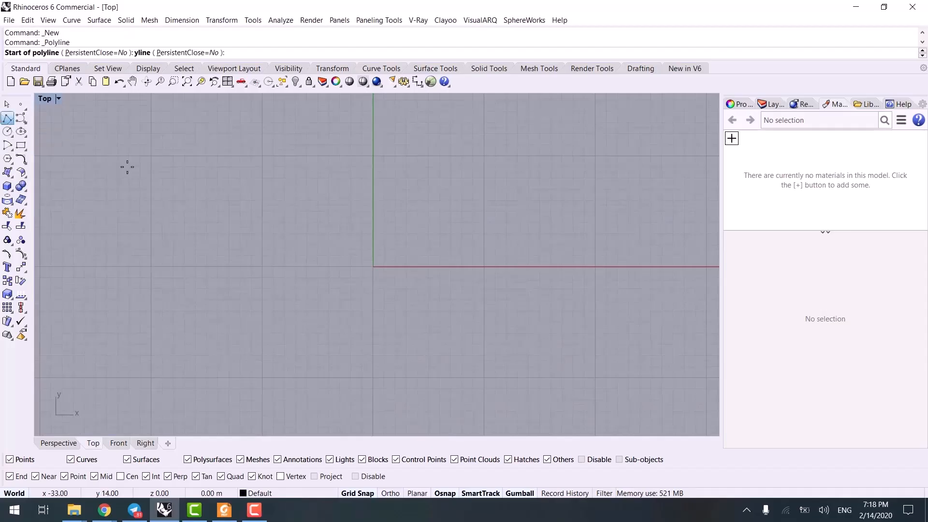
left_click(261, 244)
left_click(317, 245)
key("Return")
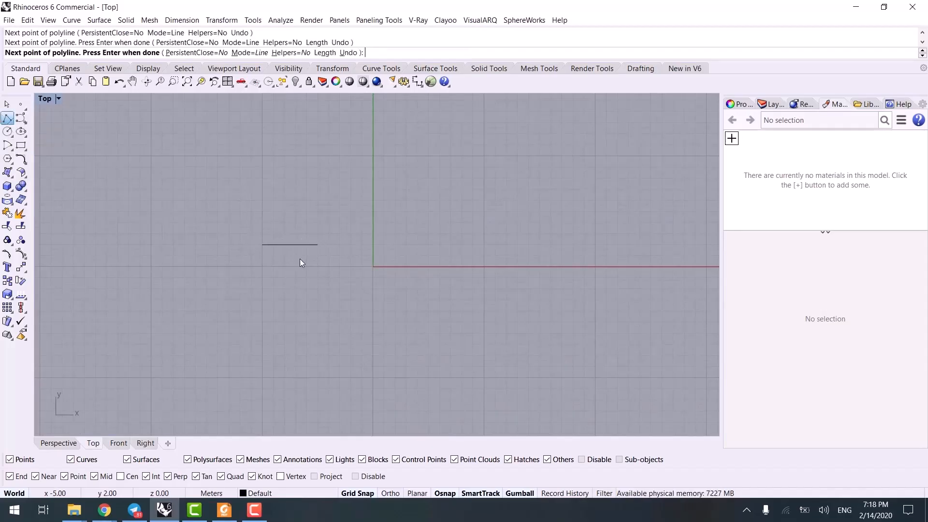
- Mirror the line across the vertical Y axis through the origin, keeping the original line
scroll(317, 248, "up", 2)
left_click(295, 251)
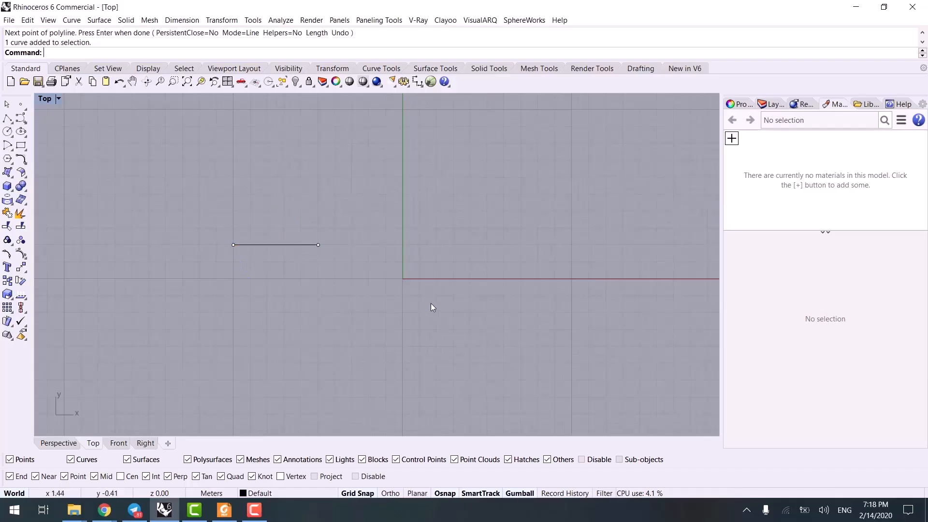
left_click_drag(283, 219, 283, 220)
type("M")
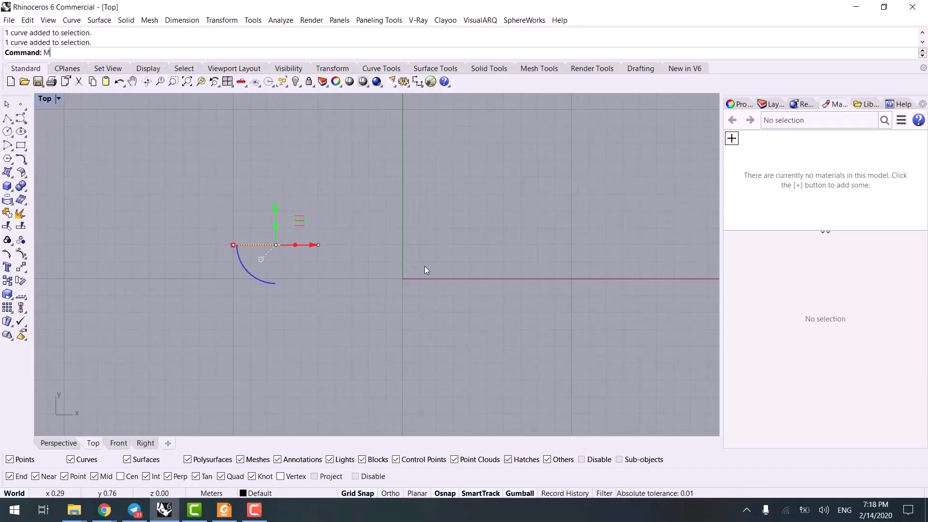
type("irror")
key("Return")
left_click(402, 278)
left_click(403, 333)
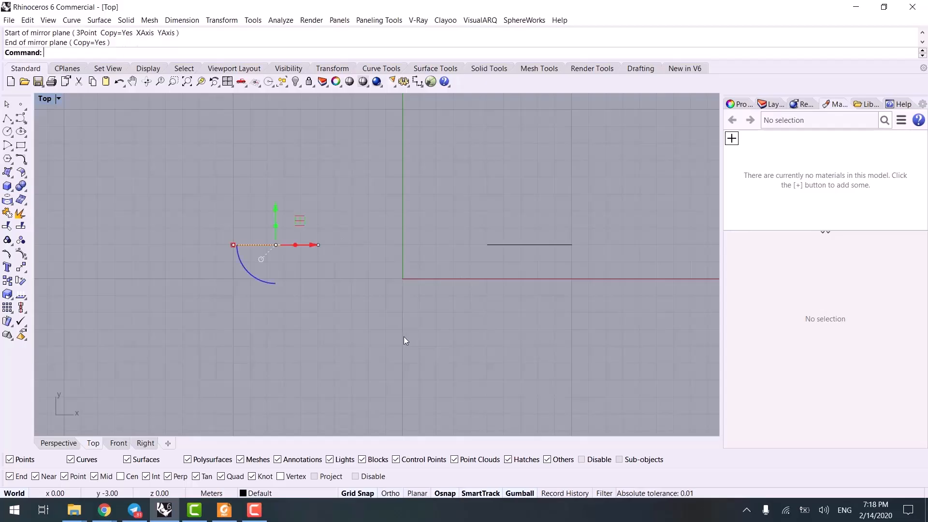
- Mirror the line on the positive X side across the X axis with Copy=No
left_click(531, 244)
key("Return")
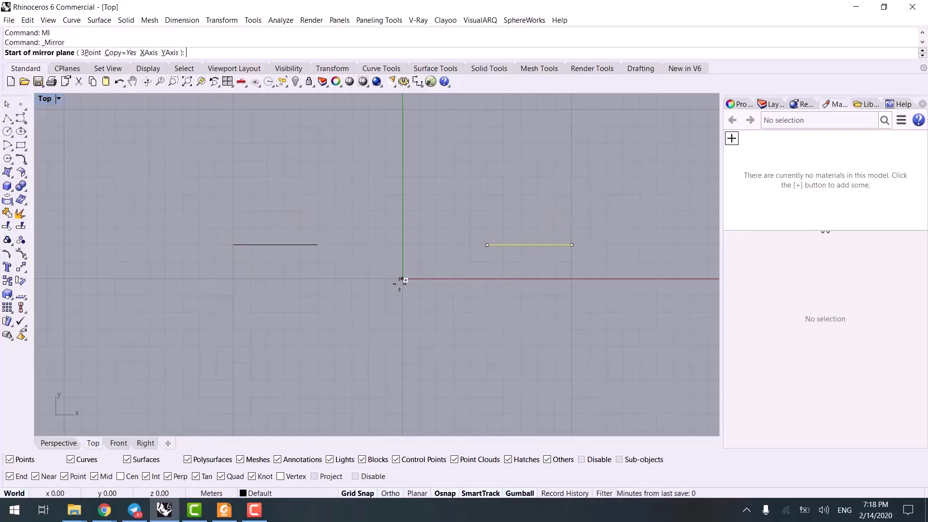
left_click(402, 278)
left_click(102, 54)
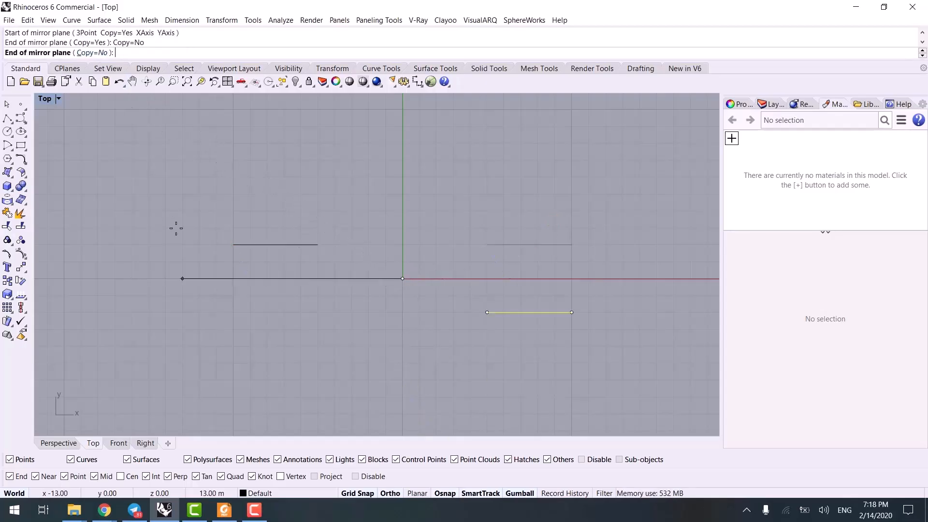
left_click(177, 229, "shift")
left_click(310, 327)
right_click_drag(345, 341, 287, 303)
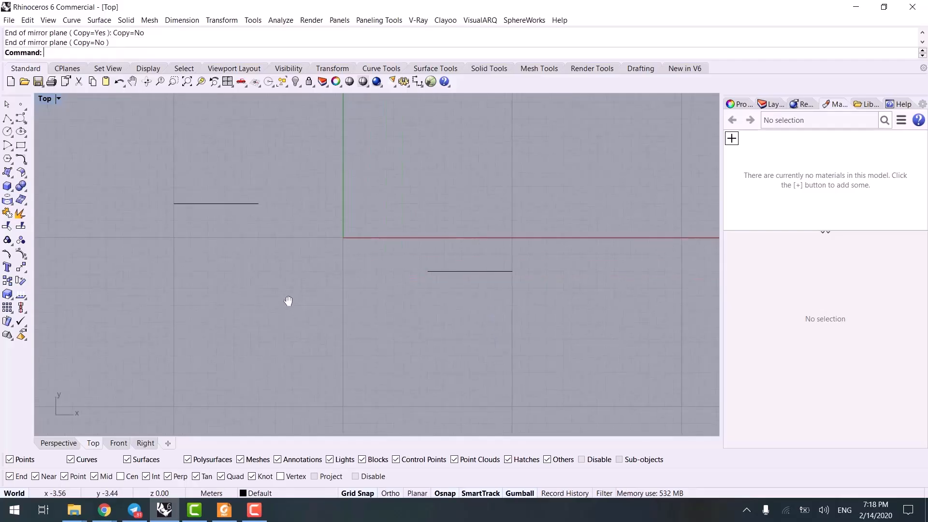
- Join the facing ends of the two lines with BlendCrv using Tangency continuity, stretching both blend handles symmetrically into an S-curve
scroll(399, 303, "up", 2)
scroll(402, 305, "down", 2)
right_click_drag(403, 305, 415, 329)
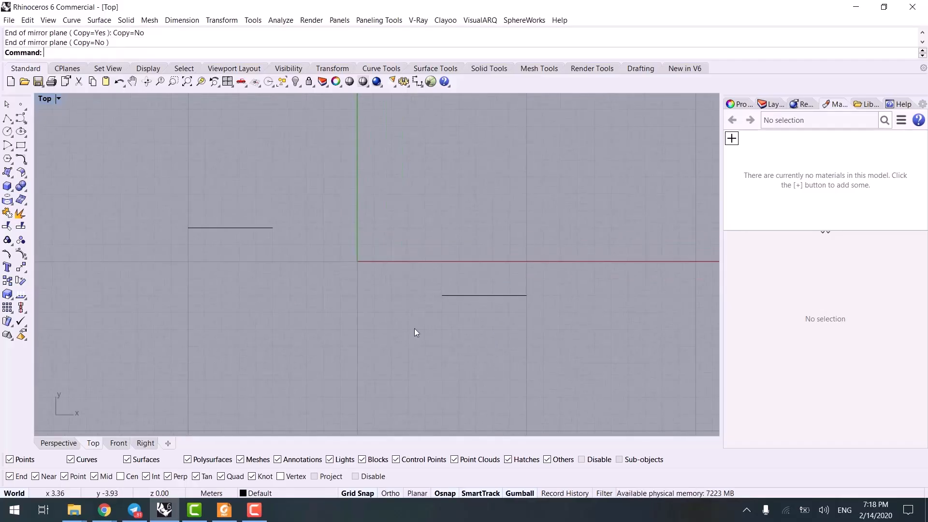
key("Return")
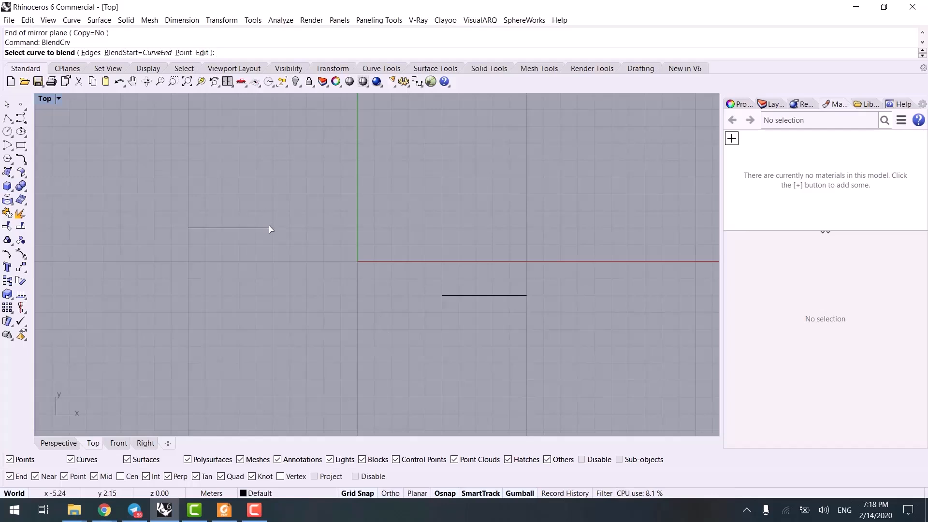
left_click(269, 227)
left_click(436, 295)
right_click_drag(361, 324, 324, 335)
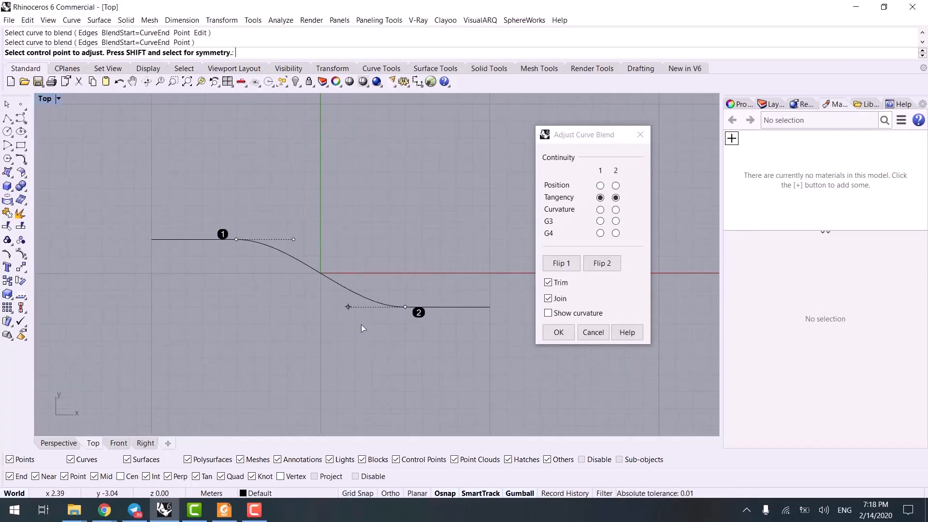
left_click(348, 307, "shift")
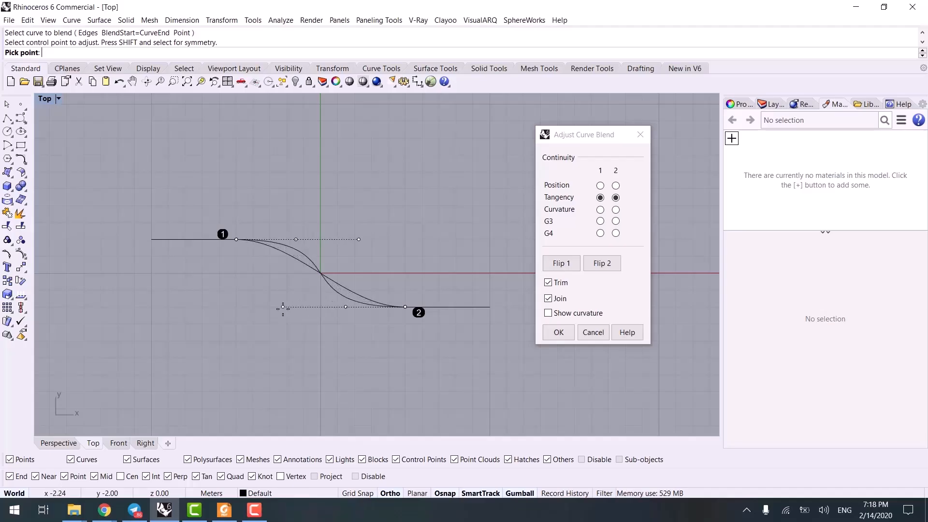
left_click(314, 306)
key("Return")
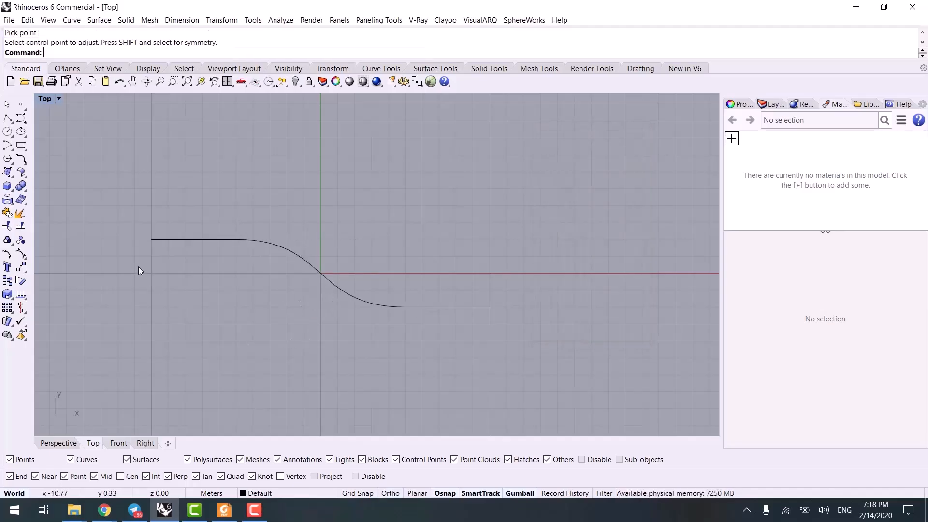
- Draw a circle vertical to the CPlane in the Perspective view, centred on the origin and reaching the S-curve's end
left_click(74, 442)
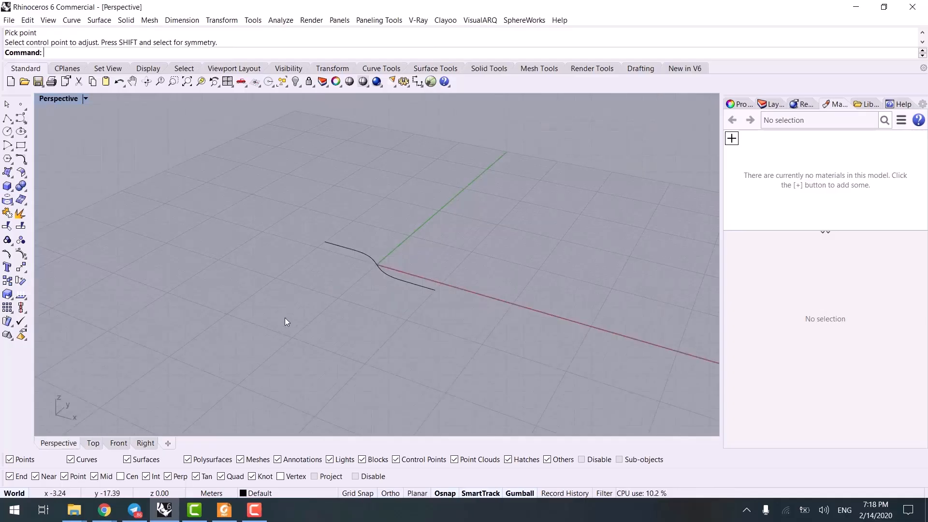
right_click_drag(255, 299, 421, 285)
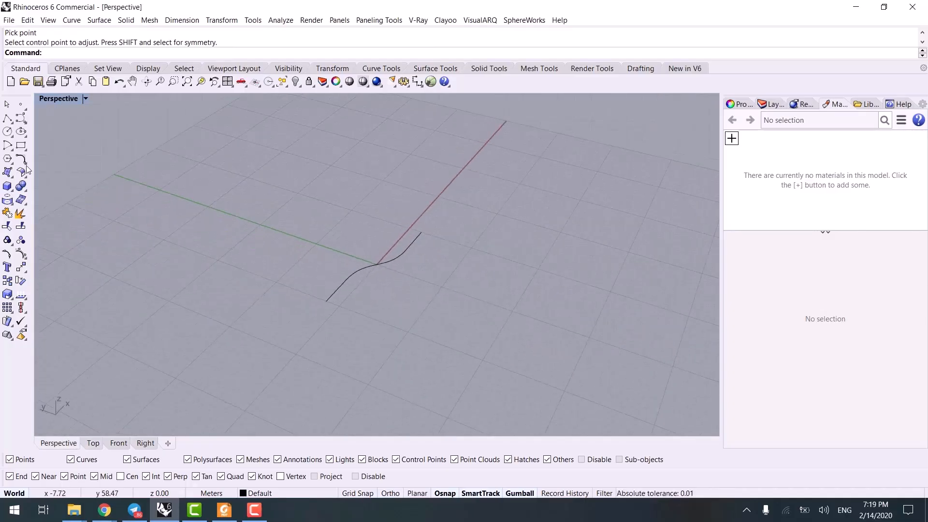
left_click(12, 136)
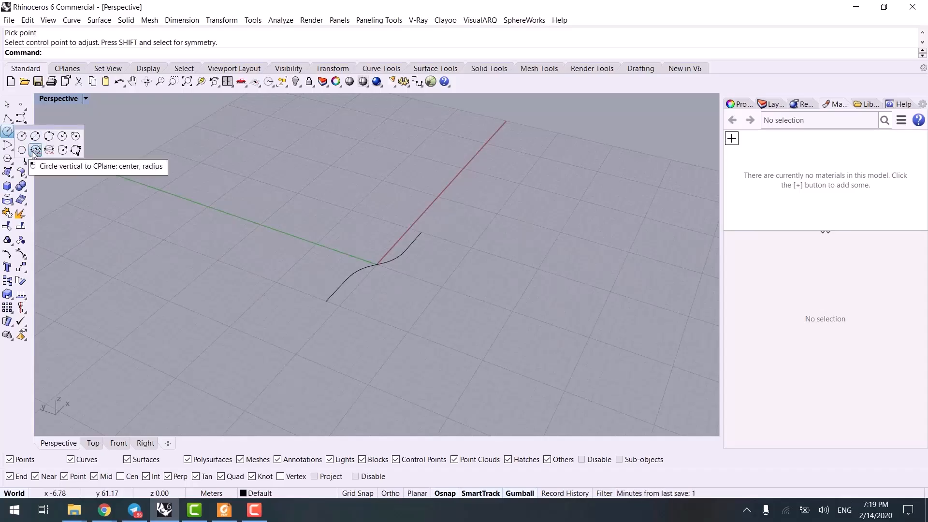
left_click(33, 152)
type("0")
key("Return")
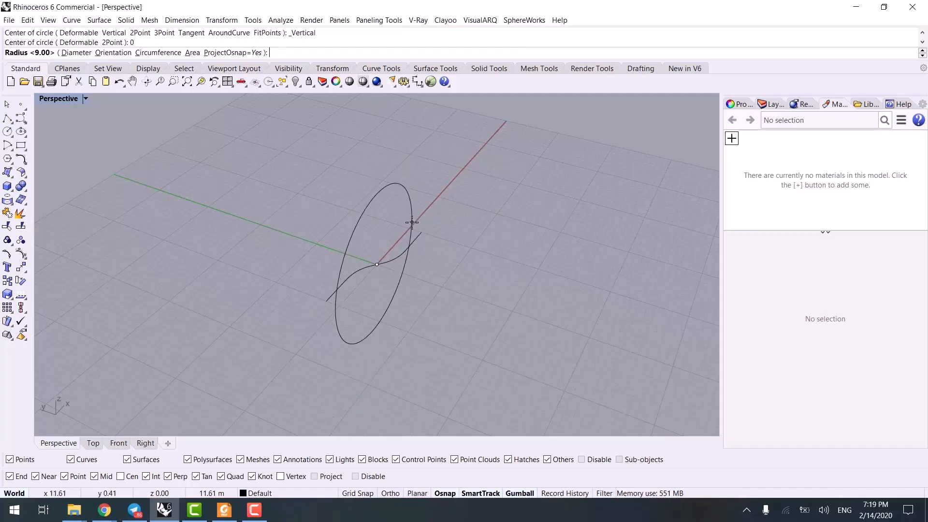
left_click(339, 308)
- Combine the circle and the S-curve into a 3D ring curve with Crv2View
mouse_move(339, 308)
right_mouse_down()
mouse_move(335, 319)
mouse_move(328, 307)
mouse_move(222, 344)
mouse_move(202, 325)
mouse_move(326, 299)
right_mouse_up()
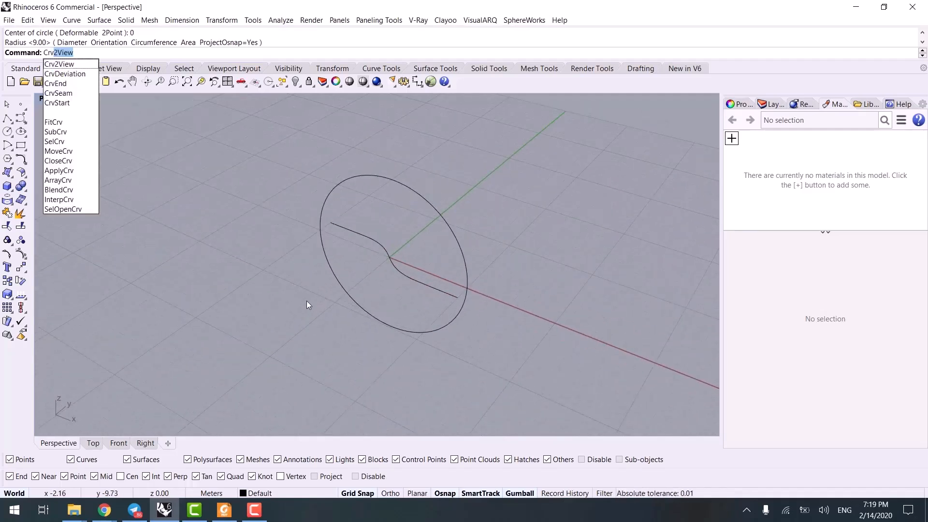
key("Return")
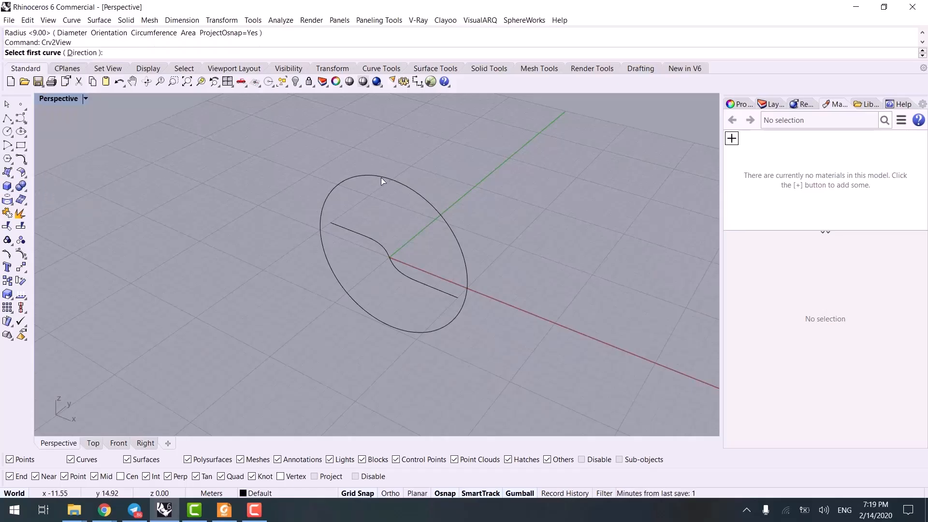
left_click(381, 178)
left_click(362, 238)
- Flip the S-curve in place by scaling it by -1 along the Y direction
right_click_drag(384, 279, 393, 258)
left_click(390, 207)
left_click(393, 256)
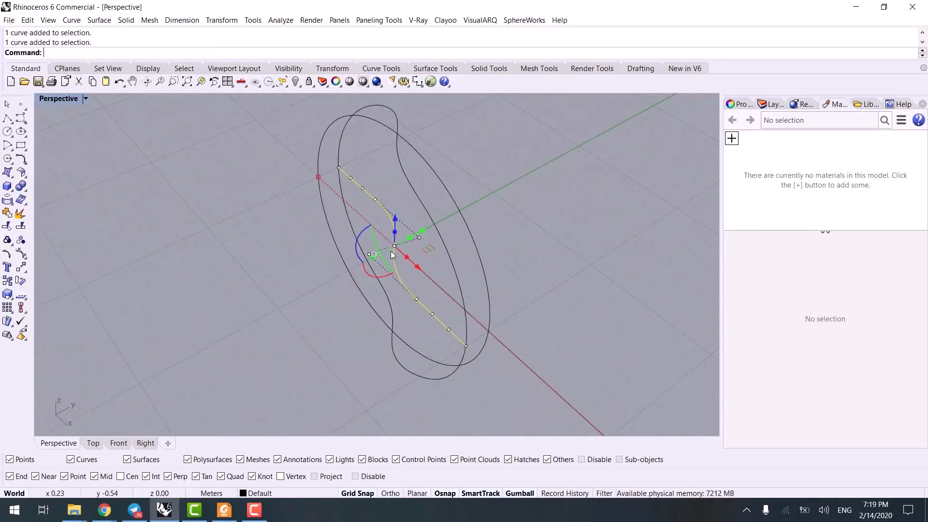
left_click(372, 259)
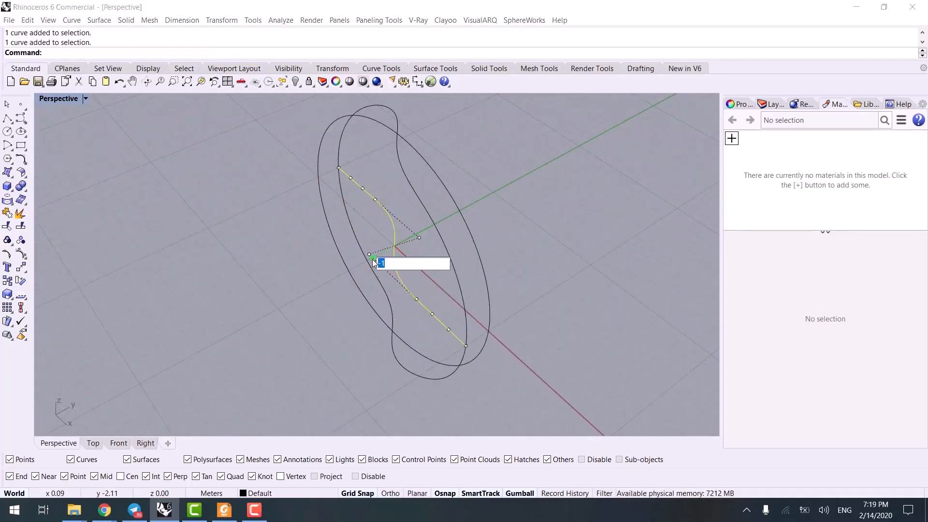
key("Return")
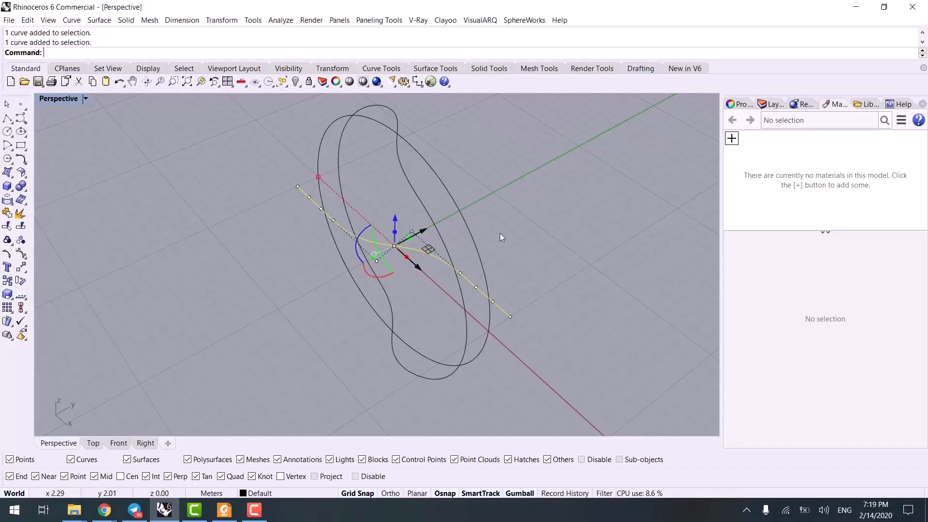
- Combine the circle and the flipped S-curve into a second ring curve with Crv2View
left_click(547, 232)
type("Crv2View")
key("Return")
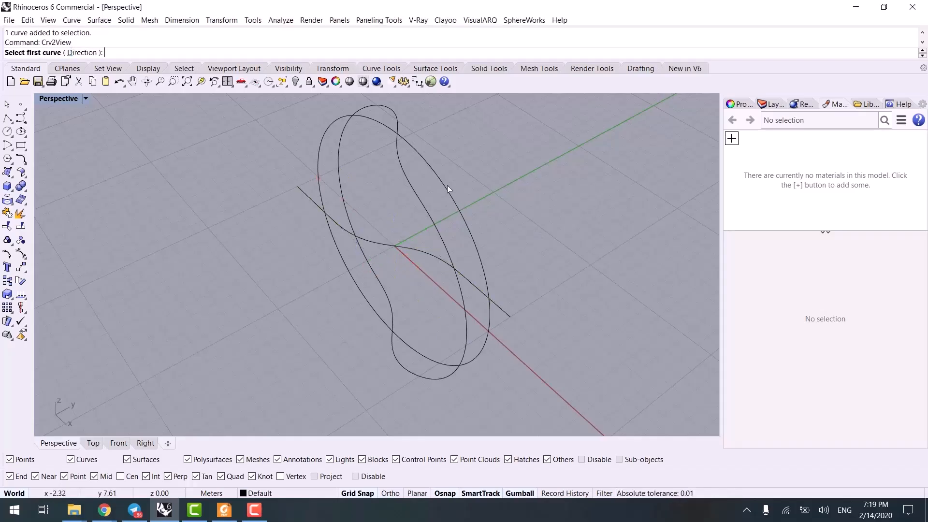
left_click(441, 182)
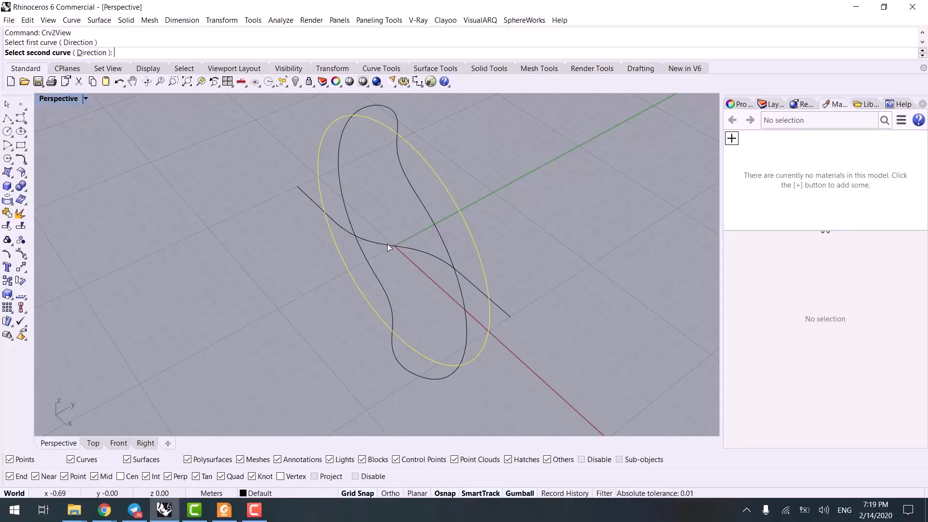
left_click(387, 244)
- Move the two wavy ring curves together along the X axis, clear of the circle and the S-curve
left_click(438, 143)
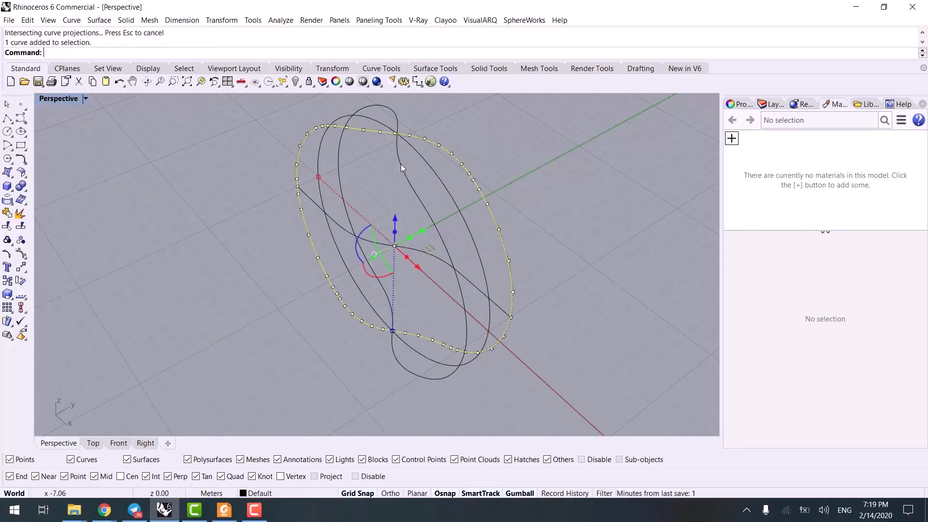
left_click(400, 164, "shift")
scroll(458, 223, "down", 9)
right_click_drag(466, 218, 352, 297, "shift")
left_click_drag(352, 296, 526, 326)
- Duplicate the pair of ring curves farther along the X axis
right_click_drag(553, 251, 458, 217, "shift")
scroll(460, 327, "down", 4)
left_click_drag(452, 303, 555, 315)
scroll(445, 296, "up", 3)
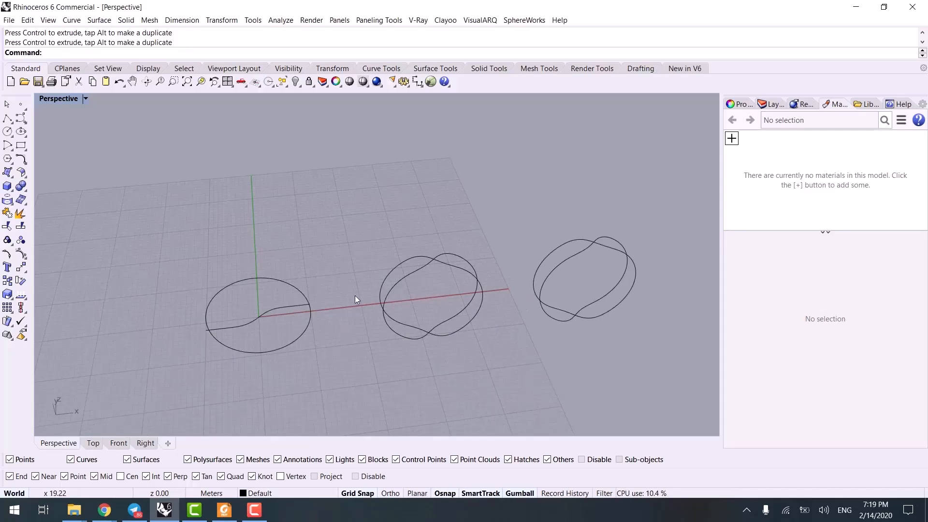
- Scale one ring curve of the middle pair slightly smaller in the Z direction, working in the Front view
right_click_drag(354, 295, 436, 207)
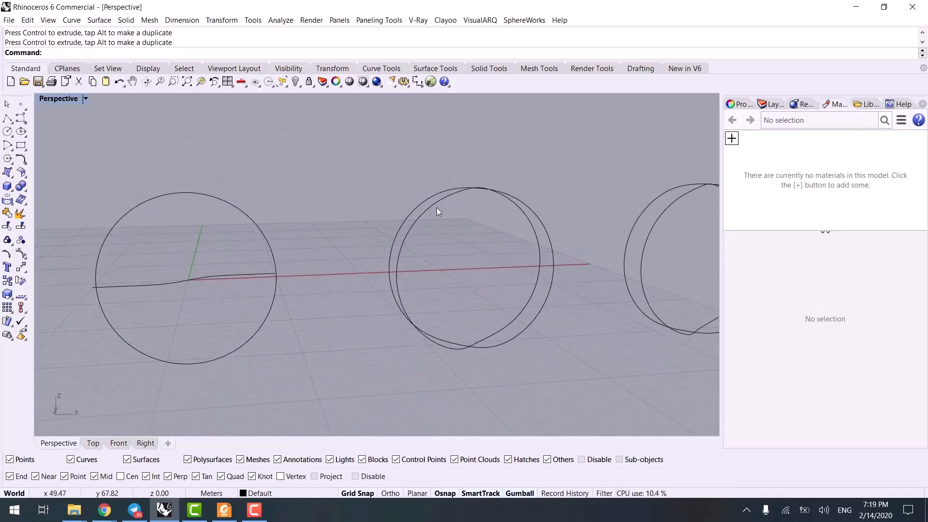
left_click(436, 206)
left_click(118, 442)
scroll(392, 325, "down", 4)
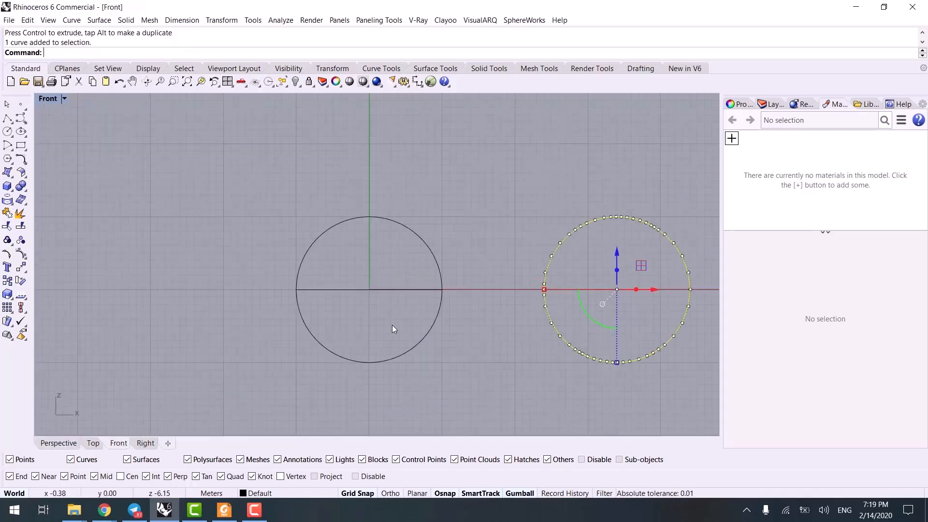
scroll(370, 336, "up", 2)
left_click_drag(385, 333, 386, 326)
left_click(70, 443)
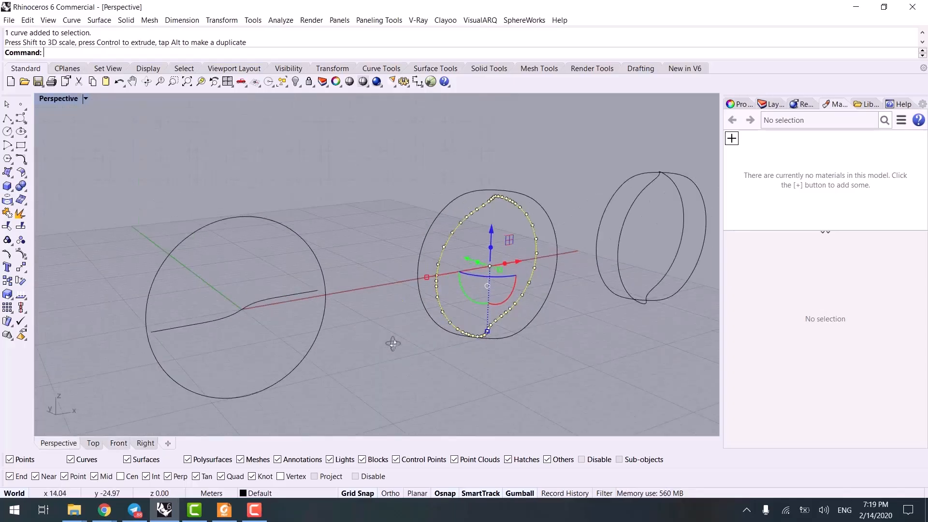
right_click_drag(393, 341, 355, 372)
left_click(364, 256)
- Draw a flat rectangle from one ring curve's side quadrant point, spanning the gap to the other curve of the middle pair, with Grid Snap off
right_click_drag(364, 256, 386, 280)
scroll(323, 311, "up", 2)
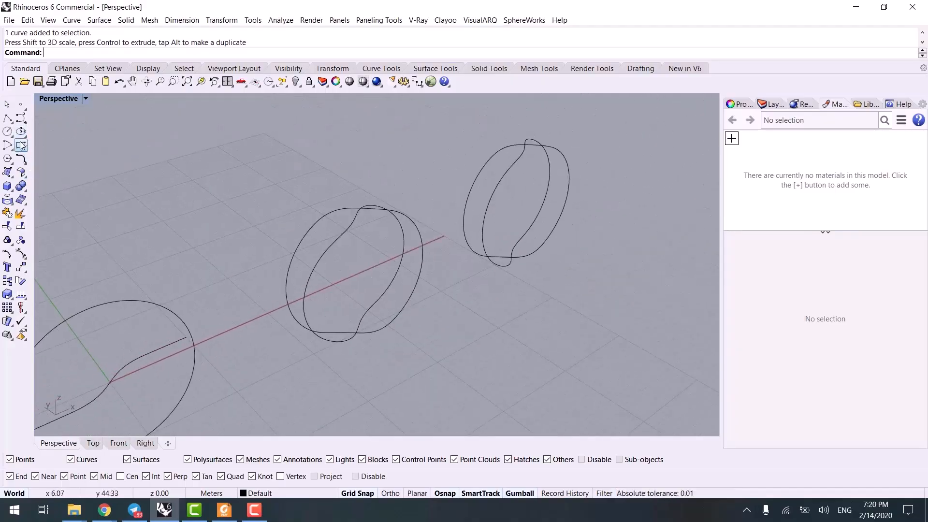
left_click(20, 145)
scroll(259, 269, "up", 4)
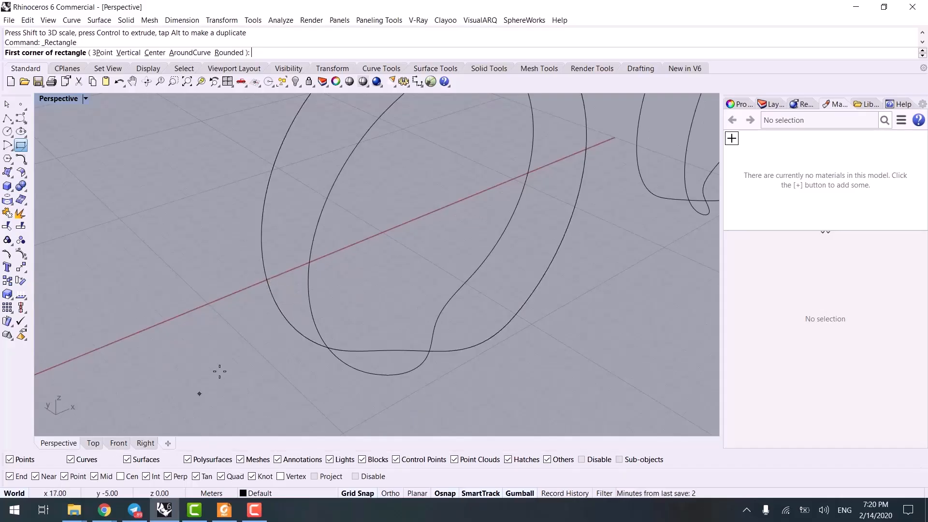
left_click(233, 476)
left_click(266, 276)
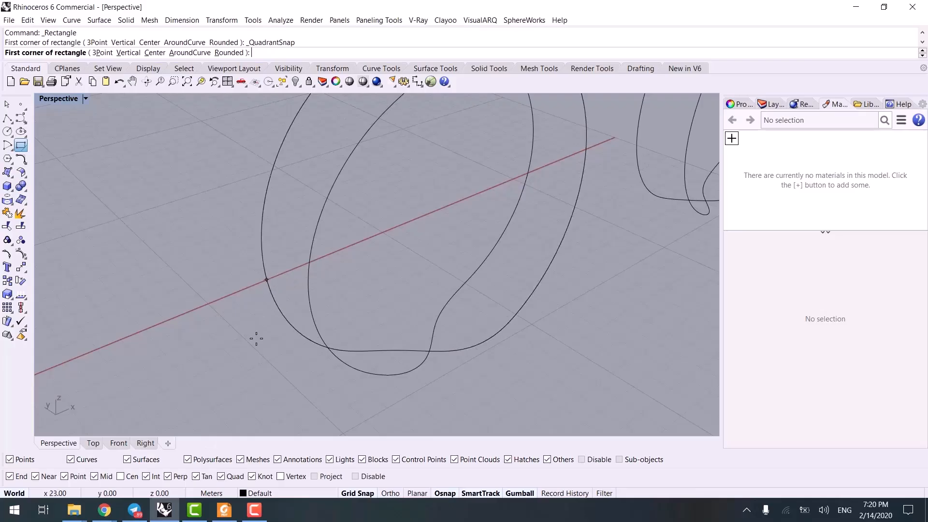
left_click(353, 497)
left_click(263, 255)
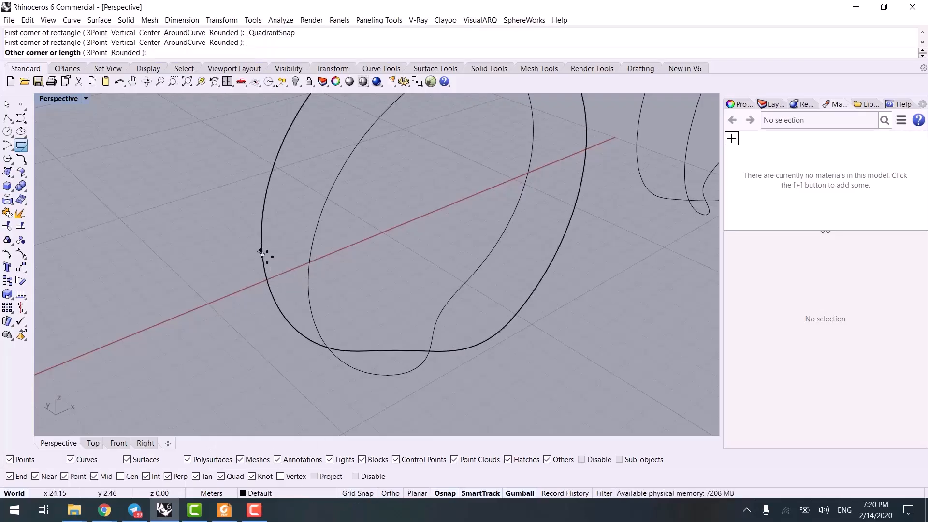
left_click(308, 291)
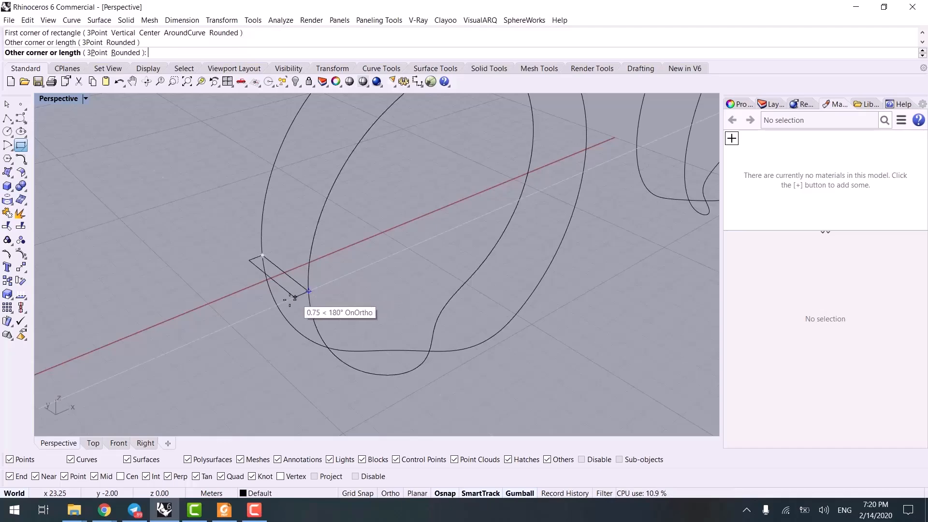
left_click(284, 301)
- Complete the rectangle between the two ring curves and narrow it by moving its two outer corner points along X toward the curves
right_click_drag(284, 302, 178, 235)
left_click(243, 312)
left_click_drag(178, 280, 188, 306)
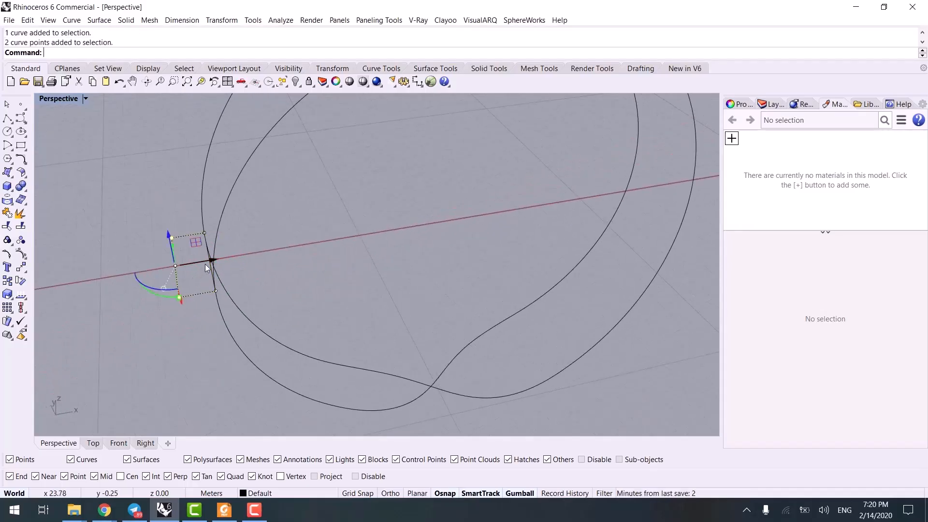
left_click_drag(207, 267, 221, 259)
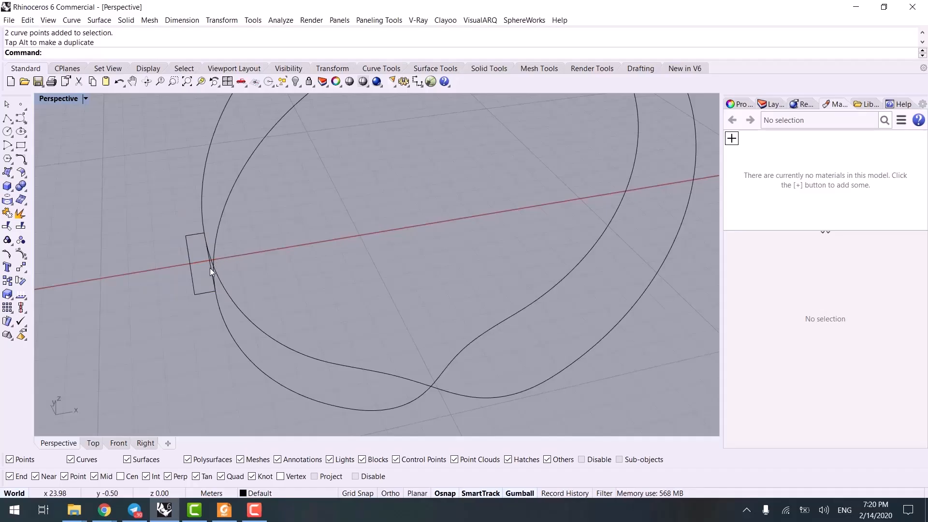
- Sweep the rectangle along the two wavy ring curves with Sweep2, accepting the seam point and the sweep options
type("Sweep1")
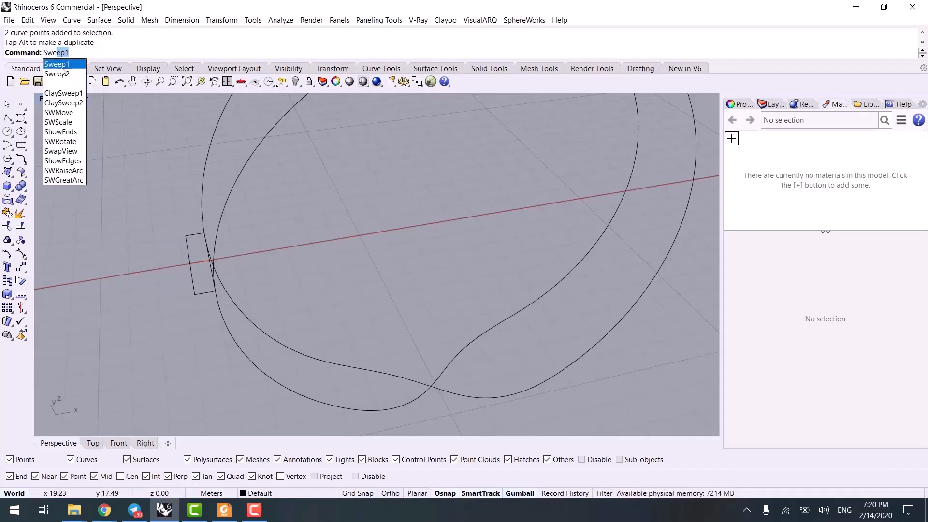
left_click(65, 75)
left_click(230, 199)
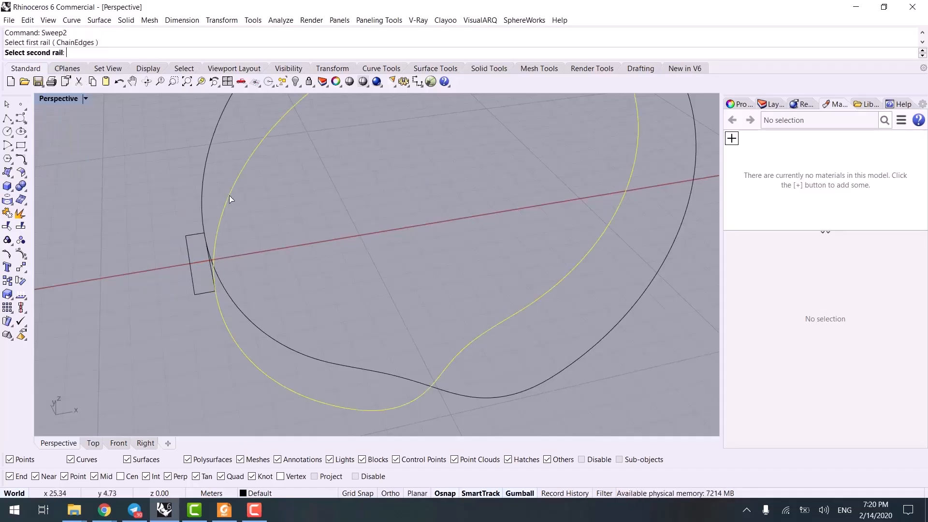
left_click(201, 167)
left_click(189, 239)
scroll(265, 279, "down", 5)
key("Return")
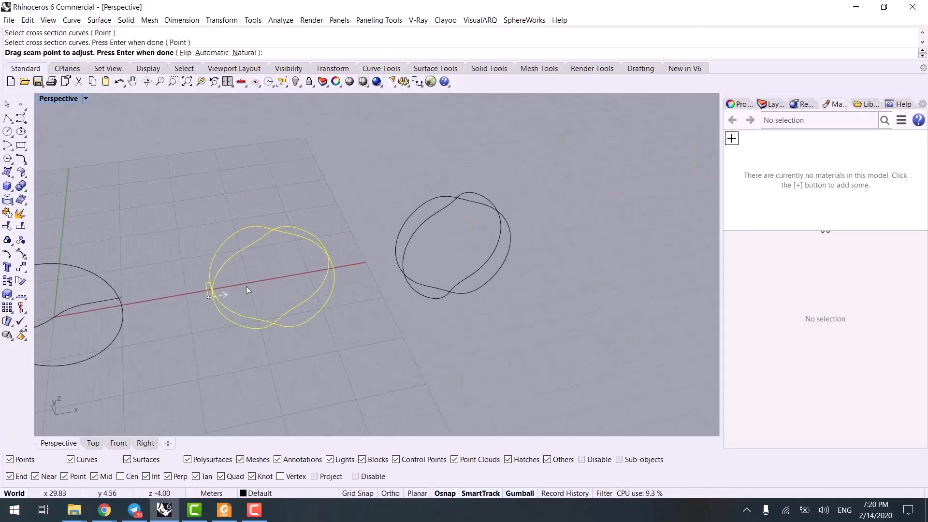
right_click_drag(245, 286, 161, 274)
key("Return")
right_click_drag(306, 206, 386, 163)
scroll(263, 216, "up", 6)
key("Return")
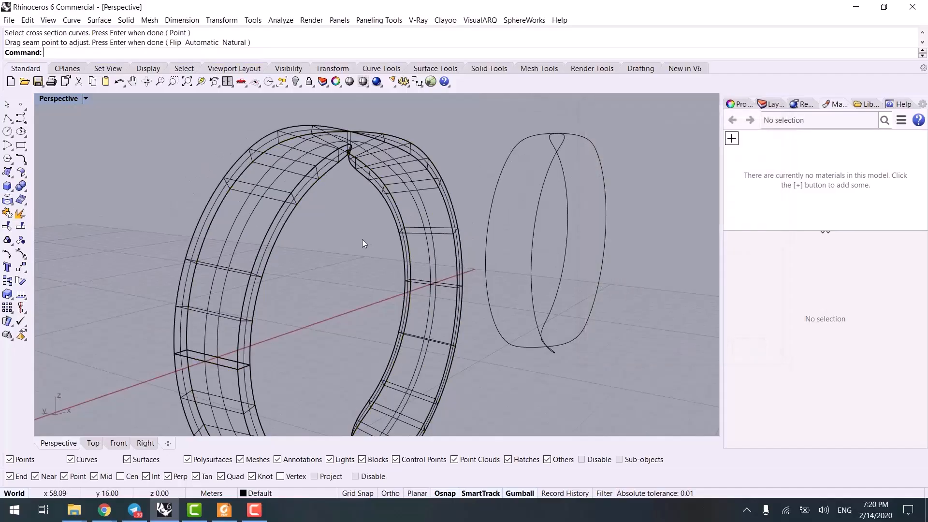
- Set the Perspective viewport to Shaded display and examine the swept ring from several angles
key("ctrl+alt+s")
mouse_move(360, 241)
right_mouse_down()
mouse_move(416, 292)
mouse_move(623, 281)
mouse_move(586, 246)
mouse_move(534, 293)
right_mouse_up()
scroll(527, 299, "down", 3)
right_click_drag(495, 352, 460, 296, "shift")
scroll(440, 349, "up", 7)
right_click_drag(440, 349, 201, 288)
scroll(359, 308, "down", 7)
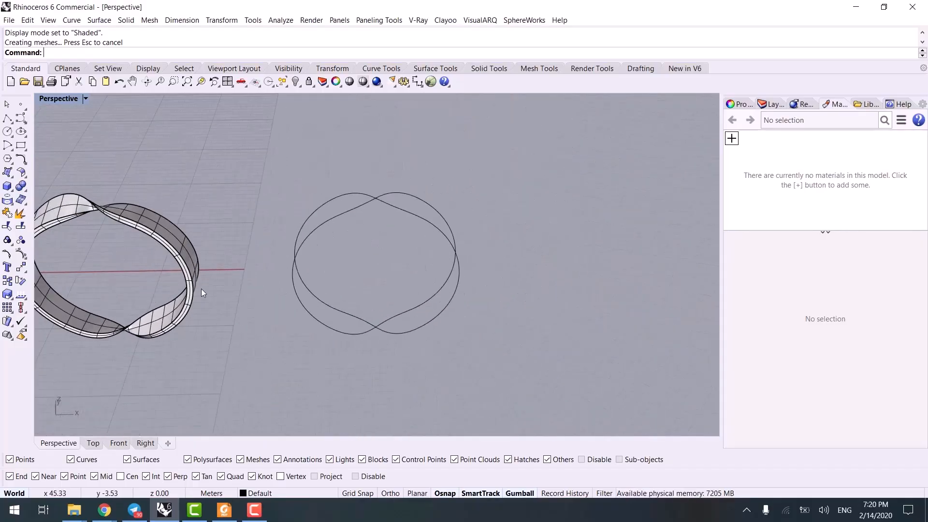
- Duplicate the remaining plain pair of ring curves farther along the X axis
right_click_drag(473, 170, 400, 187, "shift")
left_click_drag(400, 186, 332, 308)
scroll(332, 309, "down", 4)
right_click_drag(332, 304, 303, 309, "shift")
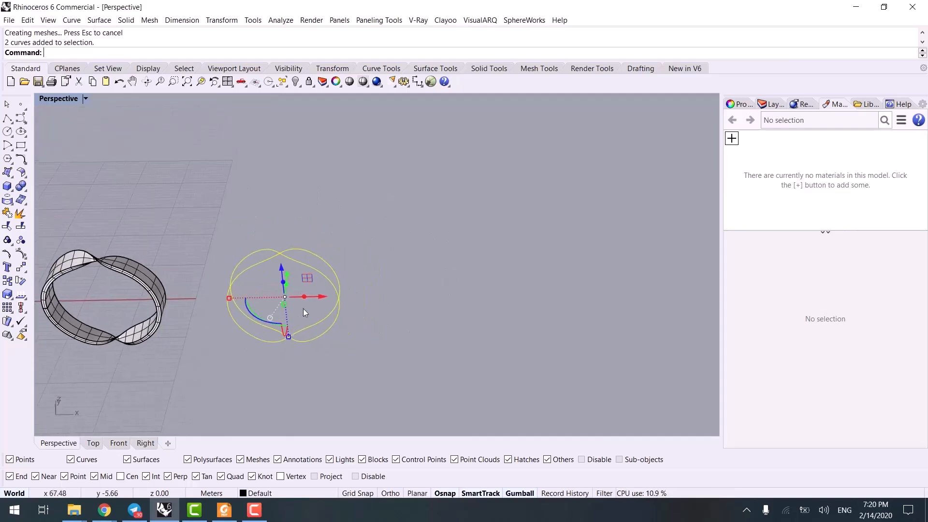
key("alt")
left_click_drag(318, 297, 468, 297)
key("Escape")
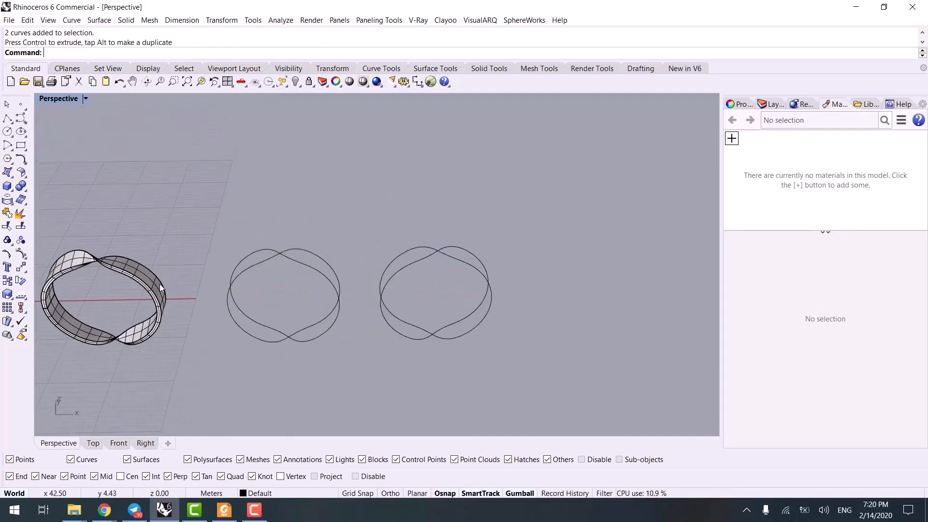
- Try deleting the swept ring and scaling one of its rail curves smaller in the Z direction
right_click_drag(208, 296, 218, 289, "shift")
scroll(126, 280, "up", 4)
right_click_drag(125, 280, 140, 249)
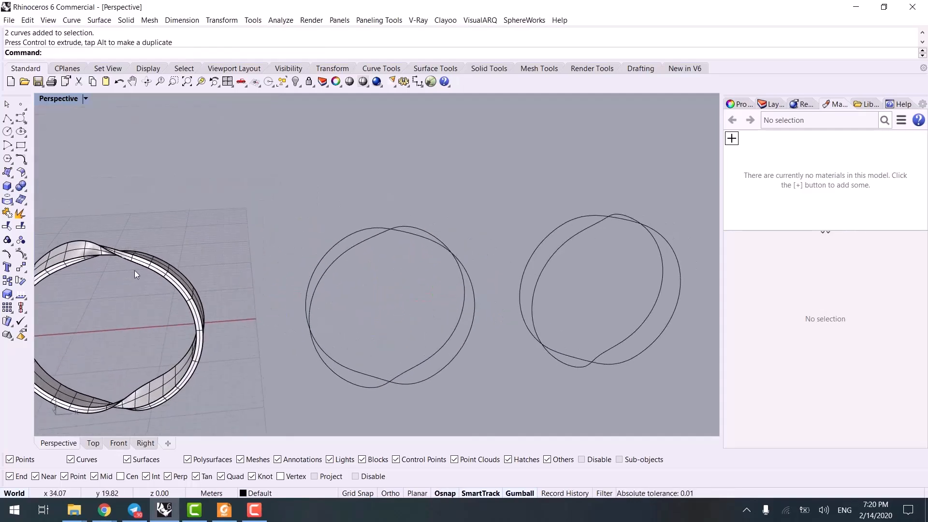
right_click_drag(153, 281, 268, 269, "shift")
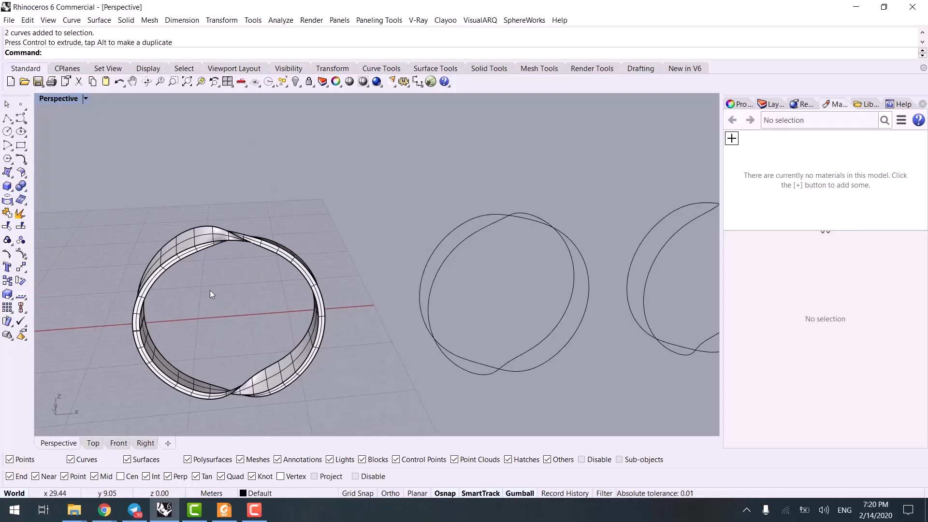
left_click(189, 244)
key("Delete")
left_click(204, 251)
scroll(224, 343, "up", 2)
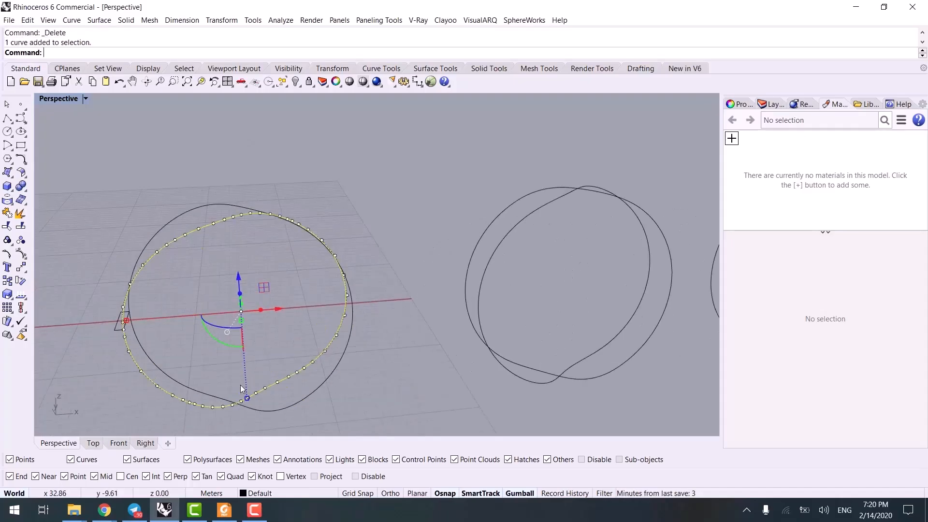
left_click_drag(249, 396, 250, 384)
key("Escape")
right_click_drag(329, 213, 256, 305)
- Try sweeping the rectangle along the rescaled rail and the other ring curve with Sweep2
type("S")
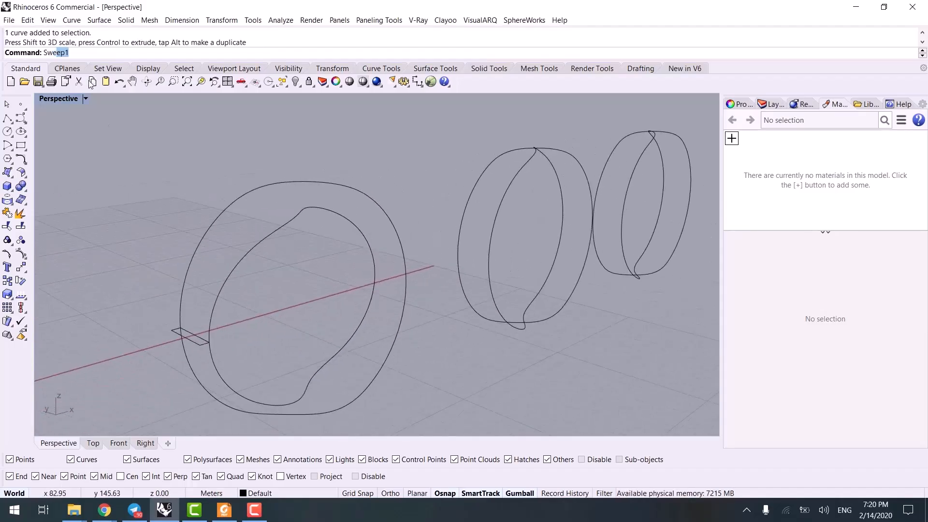
type("we")
key("Return")
left_click(242, 257)
left_click(197, 242)
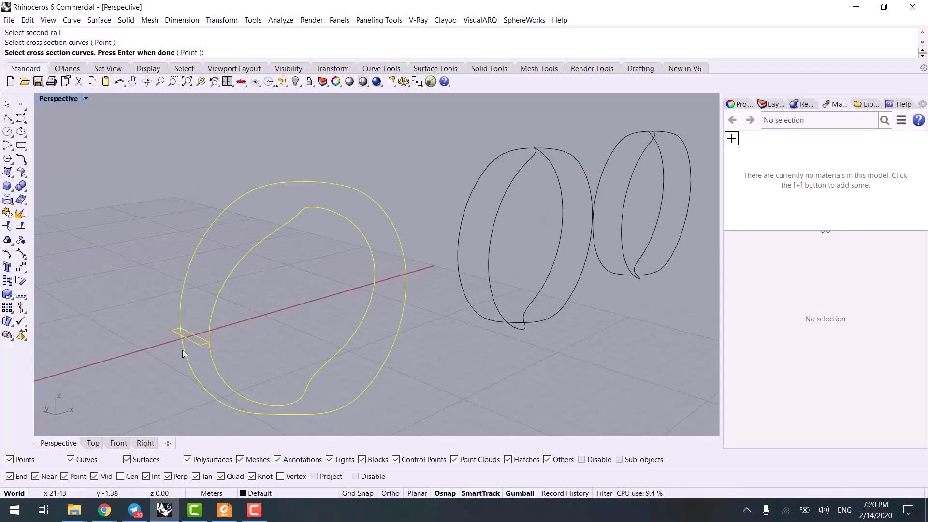
key("Return")
key("Return")
right_click_drag(233, 338, 435, 209)
key("Return")
- Draw a straight line from the origin (0) along the X axis, running past the first plain pair of ring curves, in the Front view
left_click(119, 443)
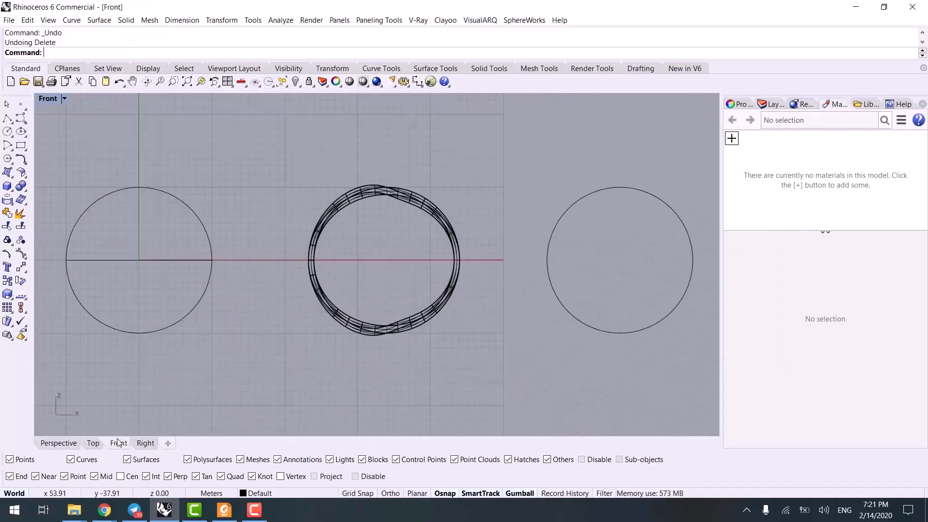
scroll(329, 296, "down", 5)
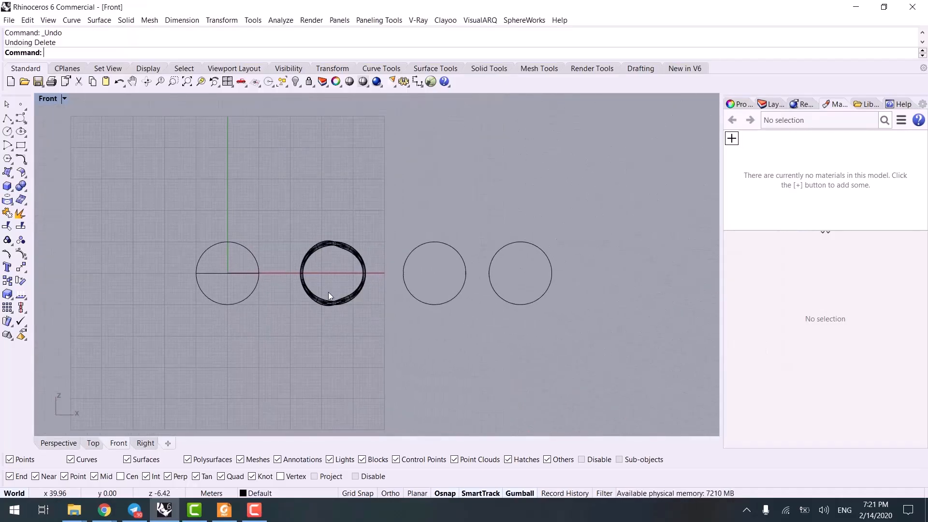
left_click(11, 117)
type("0")
key("Return")
left_click(642, 282, "shift")
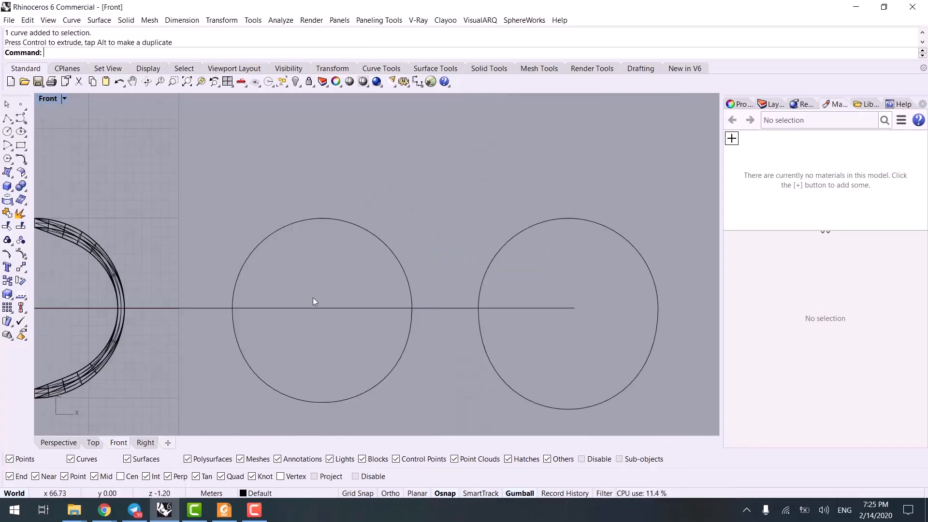
- Trim away the lower halves of the first plain ring curve pair with the horizontal line, and delete the line
left_click(333, 278)
type("TR")
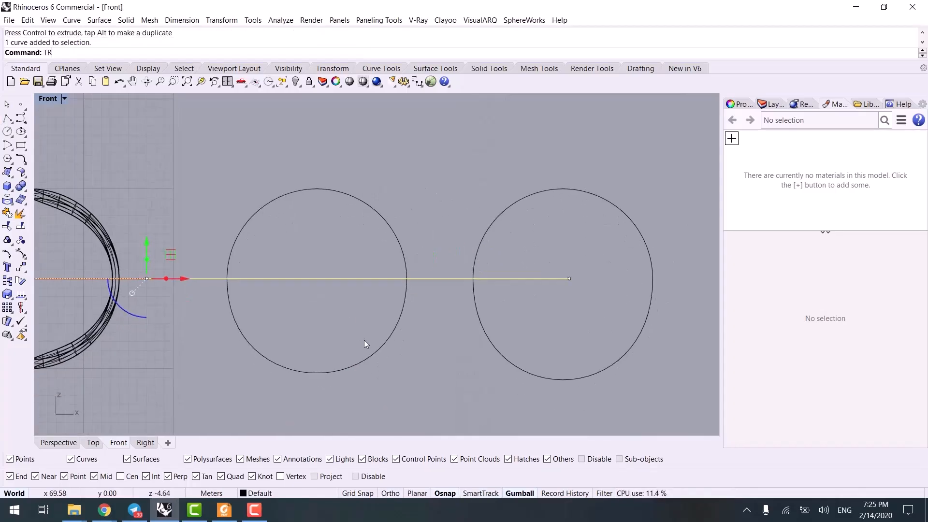
key("Return")
left_click(333, 368)
key("Return")
key("Delete")
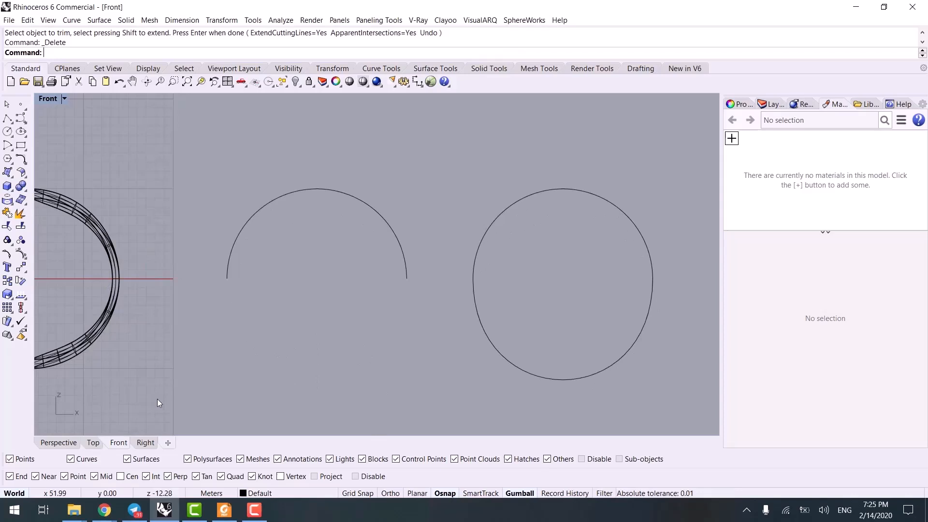
- Scale one of the two half ring curves smaller in the Z direction, working in the Perspective view
left_click(70, 439)
right_click_drag(285, 344, 254, 268)
left_click(254, 268)
right_click_drag(257, 327, 304, 326)
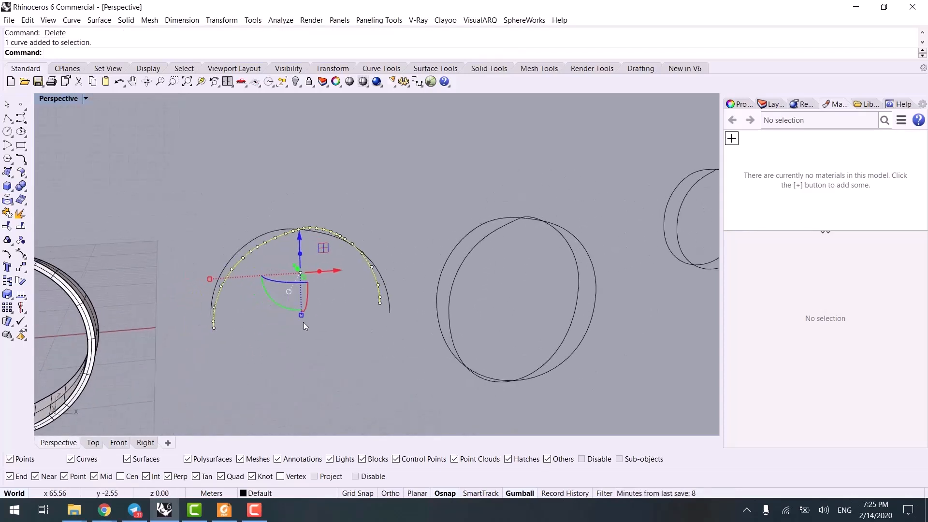
left_click_drag(300, 318, 301, 307)
scroll(213, 337, "up", 5)
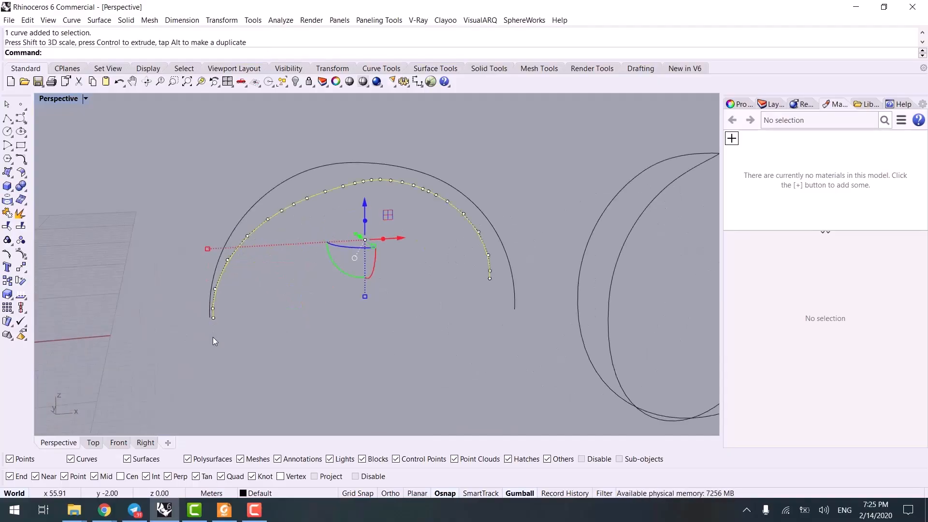
- Move the scaled half curve vertically (Vertical=Yes) from its end point to the level of the other half curve's end point
left_click(22, 267)
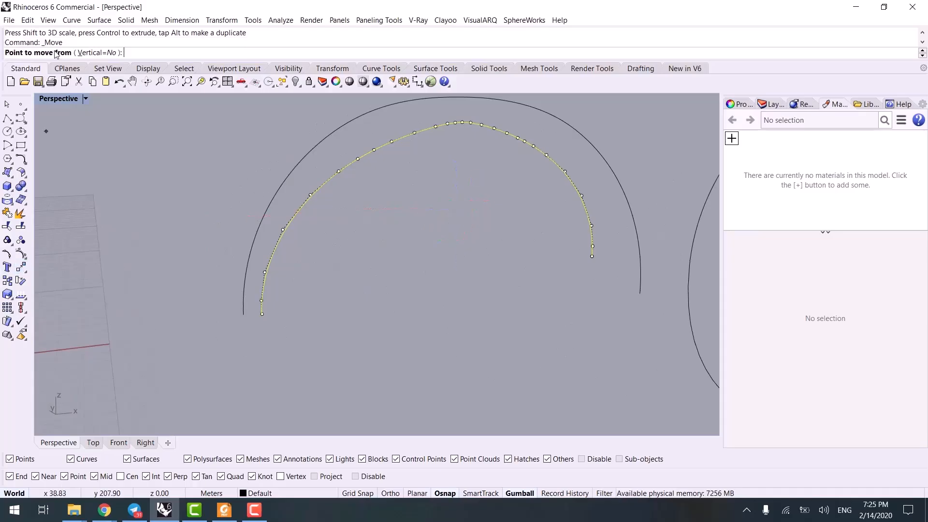
left_click(101, 52)
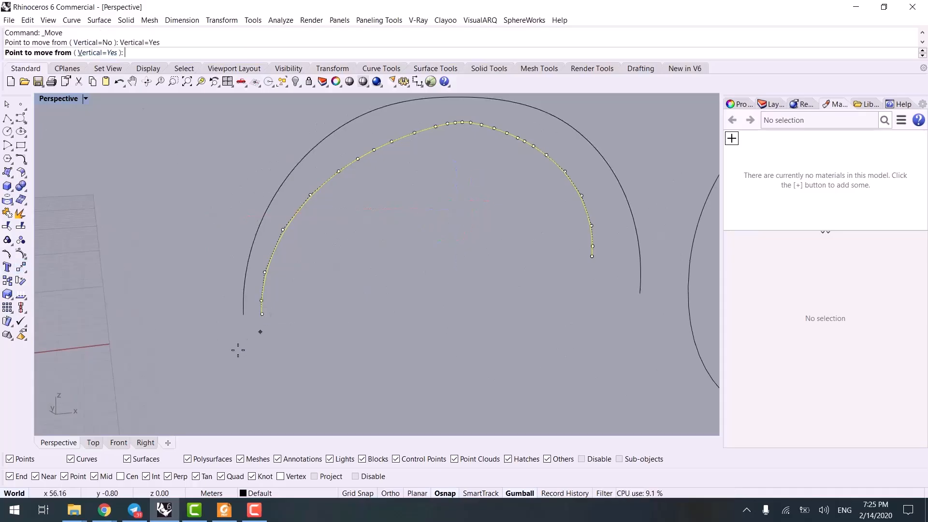
left_click(263, 314)
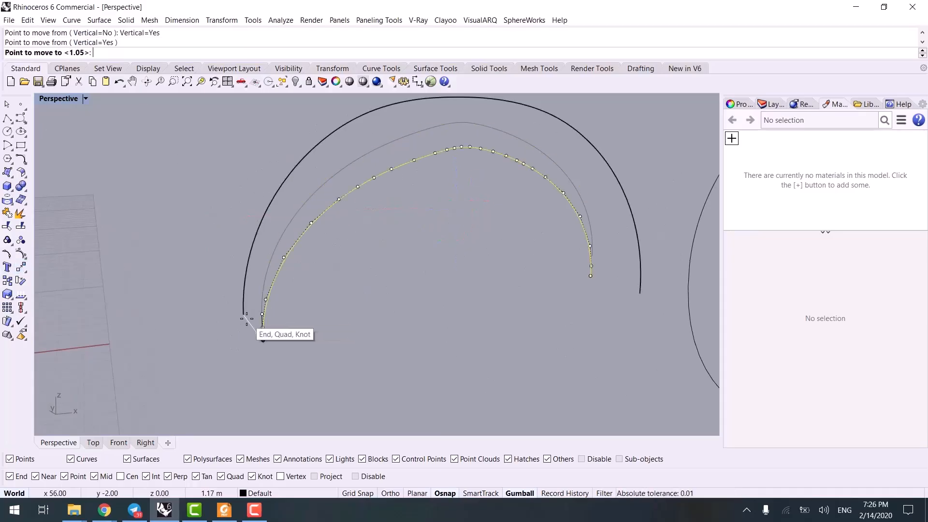
left_click(247, 322)
key("Escape")
key("ctrl+F2")
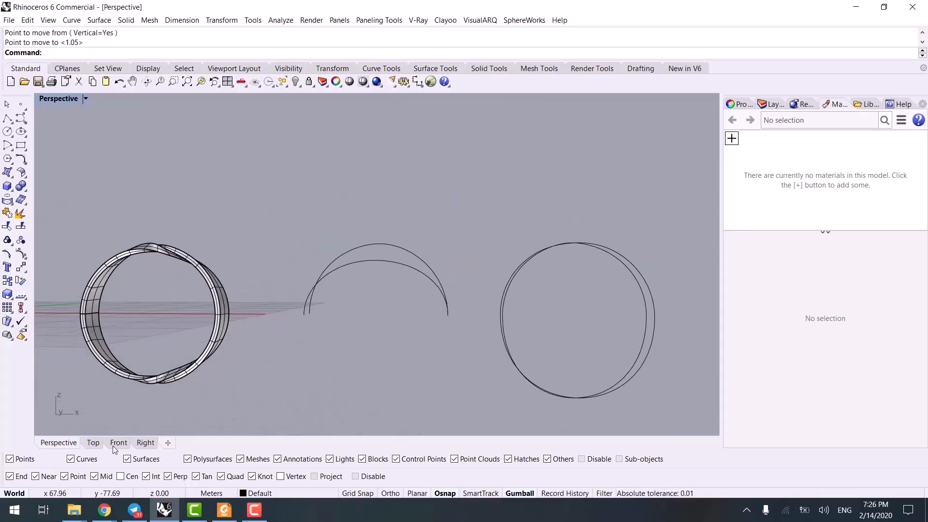
- Bridge two open lower ends of the half ring curves with a BlendCrv tangency blend, shortening both handles symmetrically with Grid Snap on, in the Front view
right_click_drag(322, 309, 298, 312)
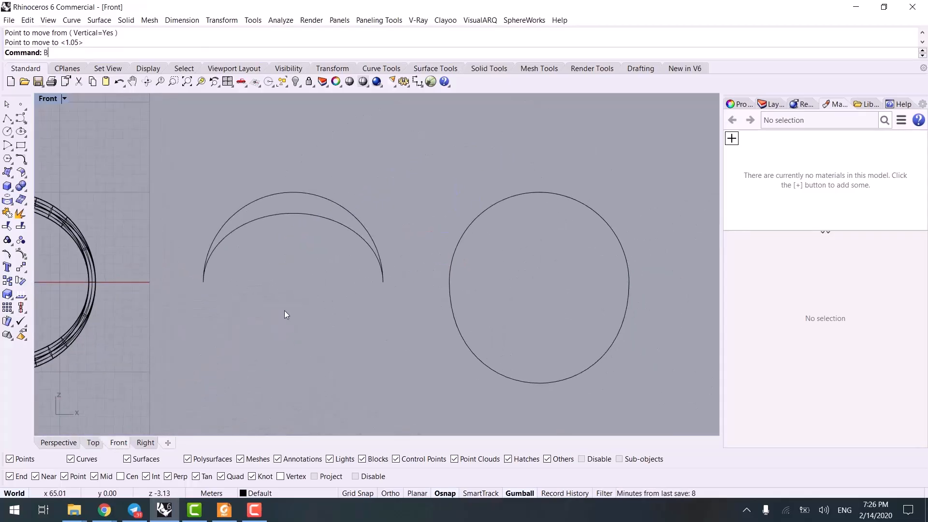
type("BlendCrv")
key("Return")
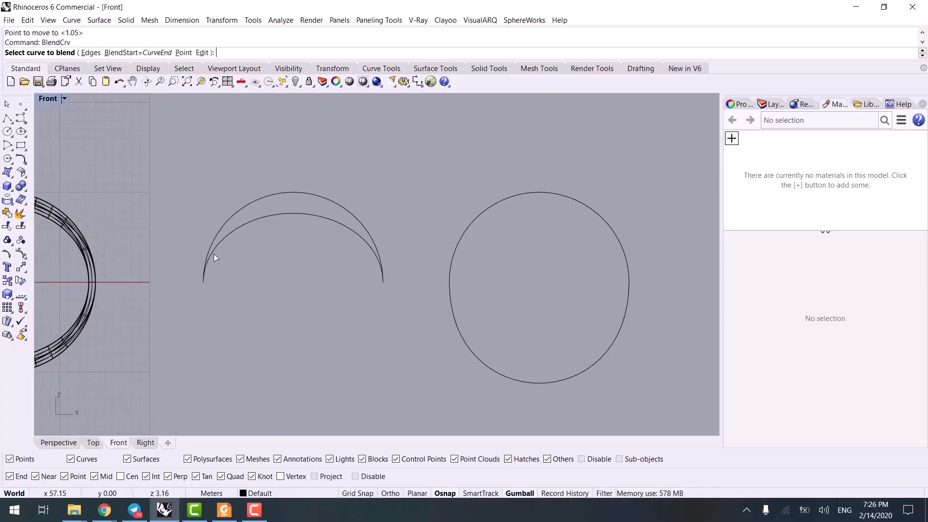
left_click(210, 254)
left_click(375, 238)
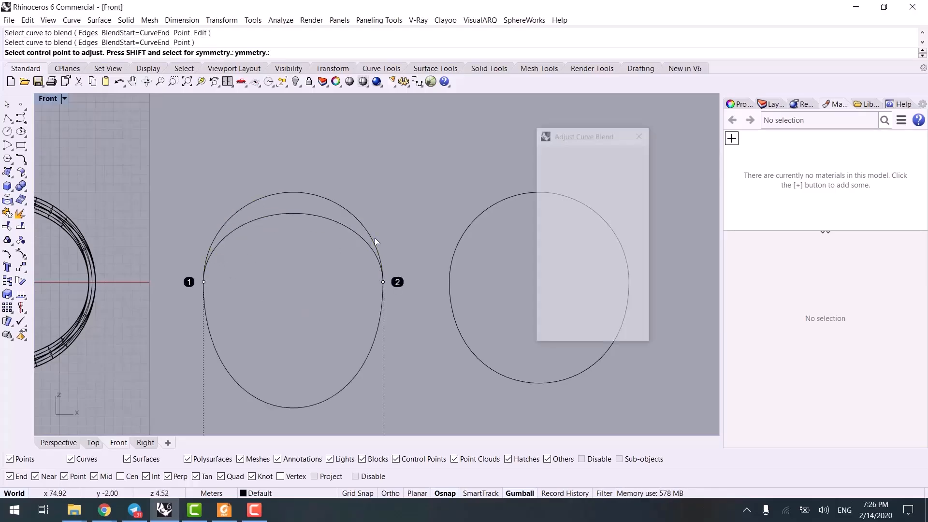
right_click_drag(411, 404, 393, 350)
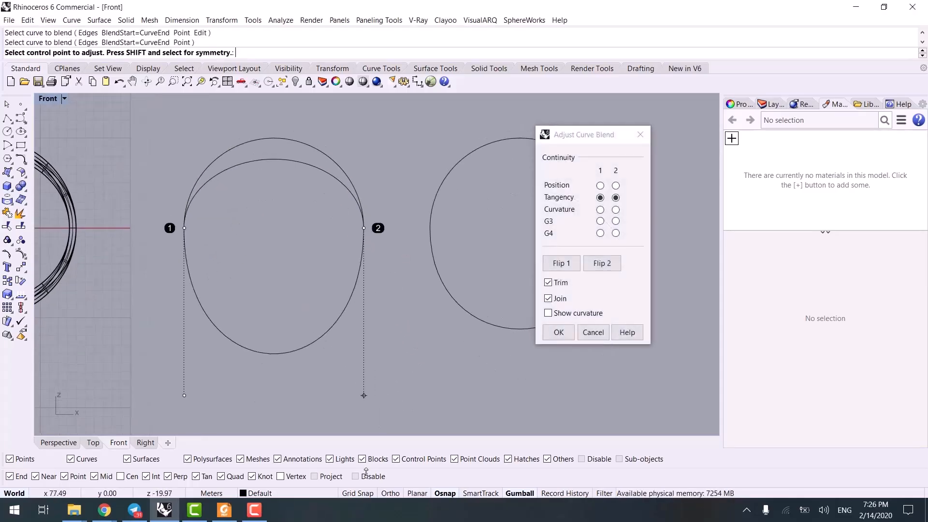
left_click(364, 396)
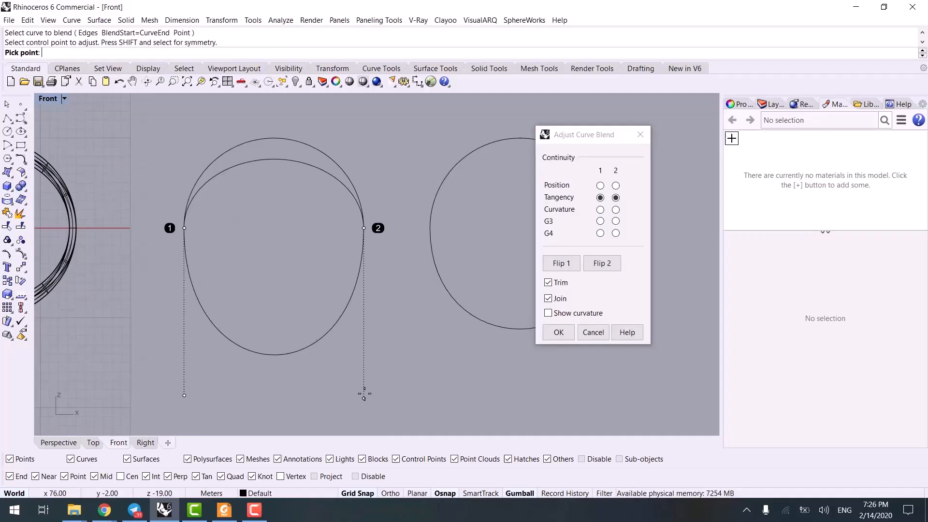
left_click(364, 338)
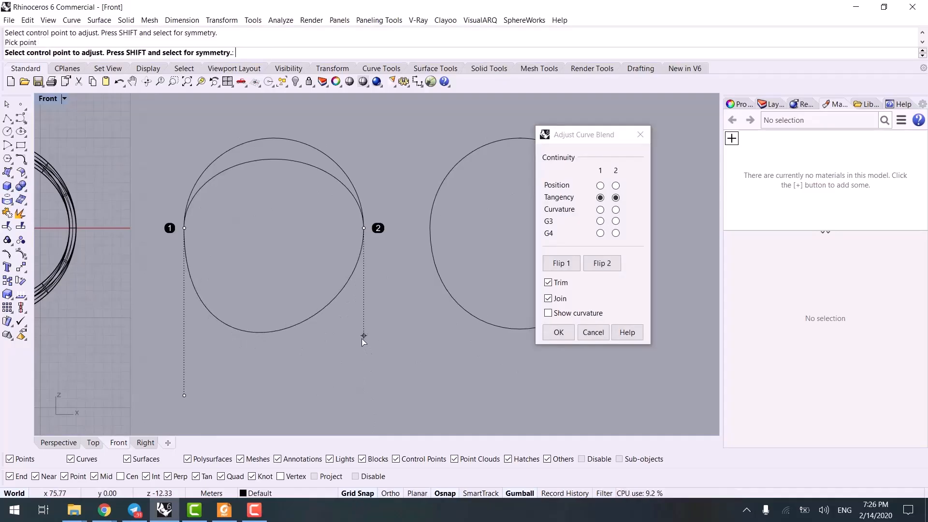
left_click(364, 335, "shift")
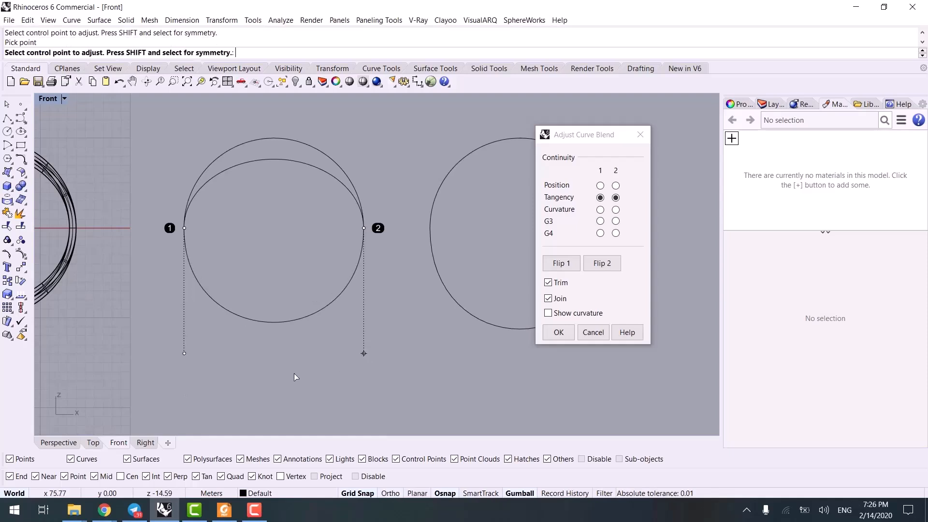
key("Return")
- Bridge the remaining open lower ends of the half ring curves with a symmetric BlendCrv tangency blend, and return to the Perspective view
key("Return")
left_click(350, 182)
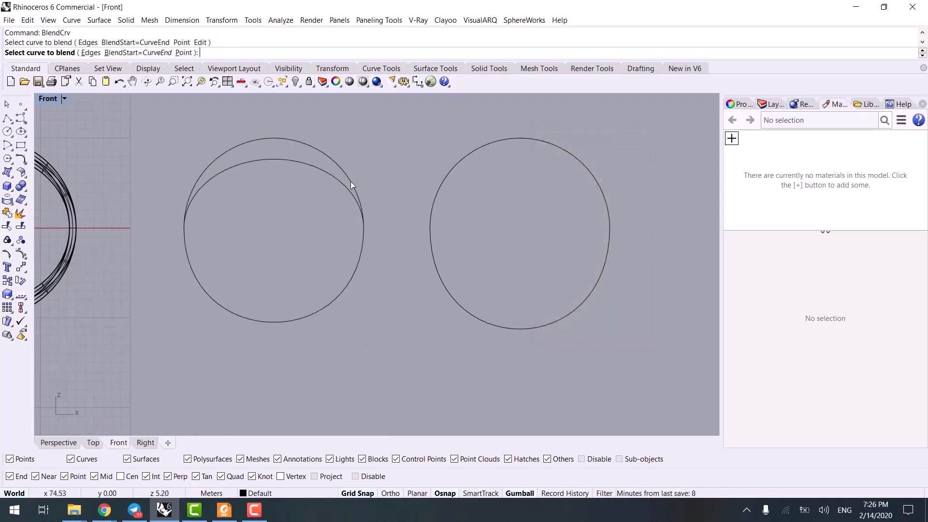
left_click(198, 193)
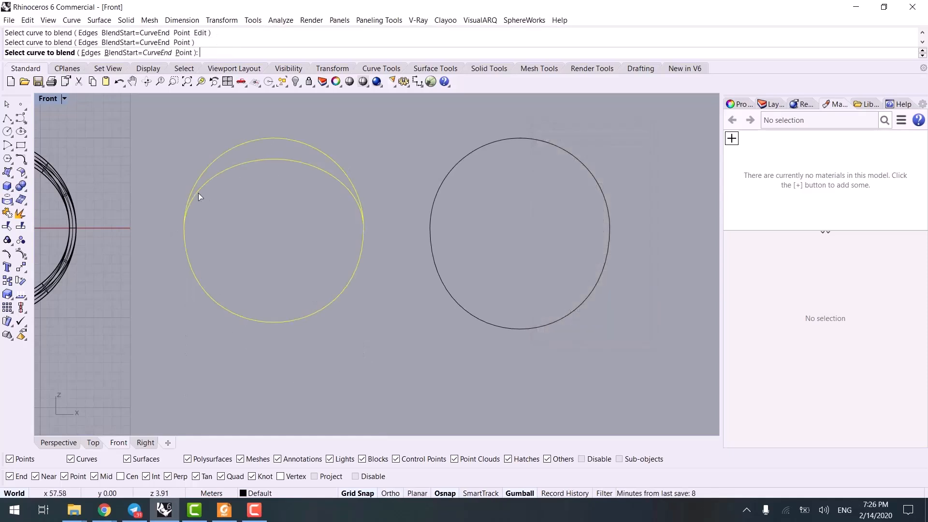
left_click(364, 394, "shift")
left_click(367, 355)
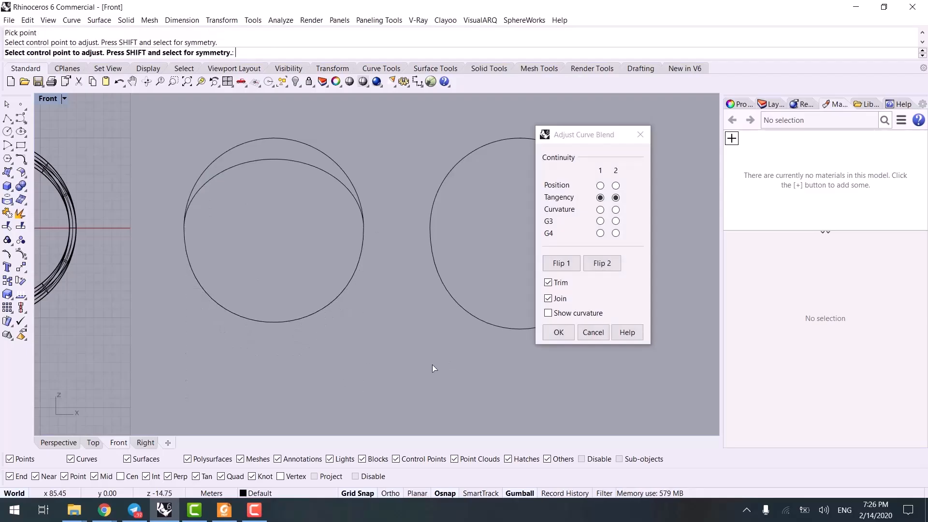
key("Return")
left_click(60, 442)
right_click_drag(307, 355, 215, 320)
left_click(21, 145)
scroll(264, 290, "up", 8)
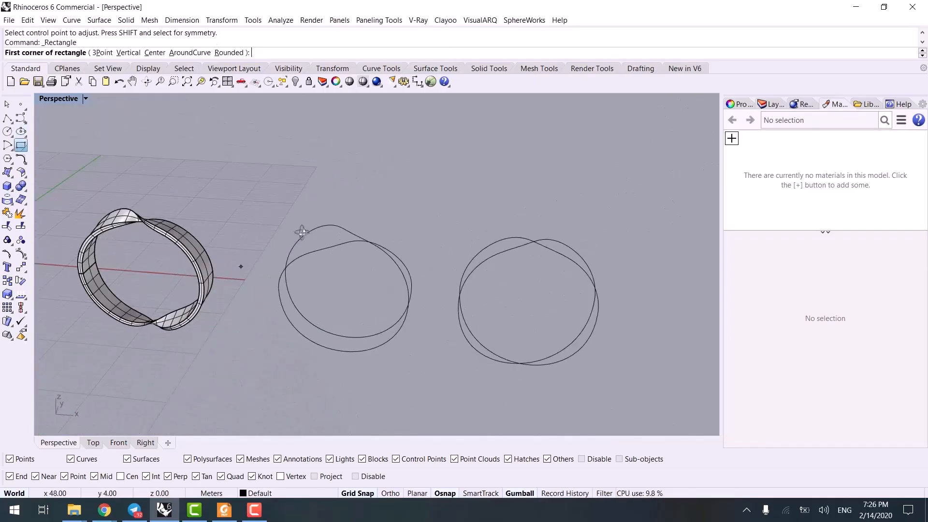
left_click(284, 275)
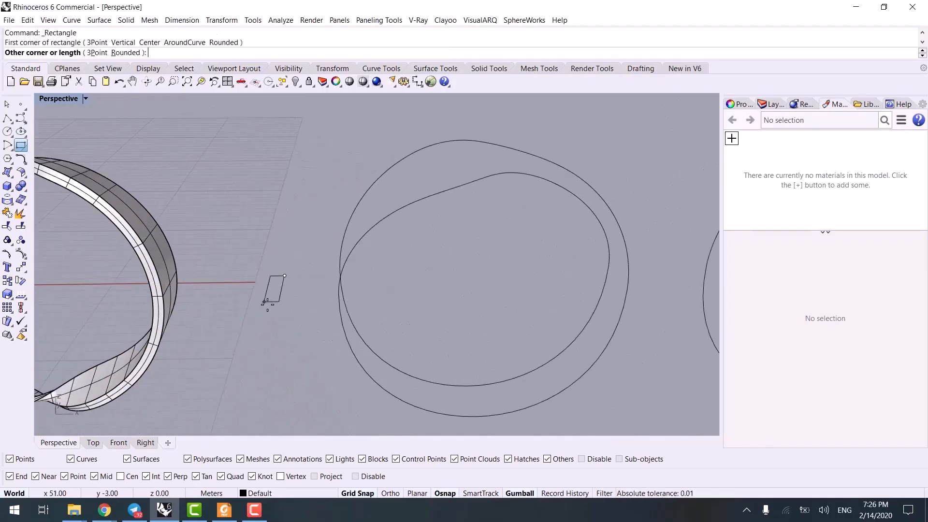
left_click(271, 305)
key("Escape")
- Draw a small narrow Rounded rectangle with conic corners beside the blended ring curves, with Grid Snap off
right_click(272, 306)
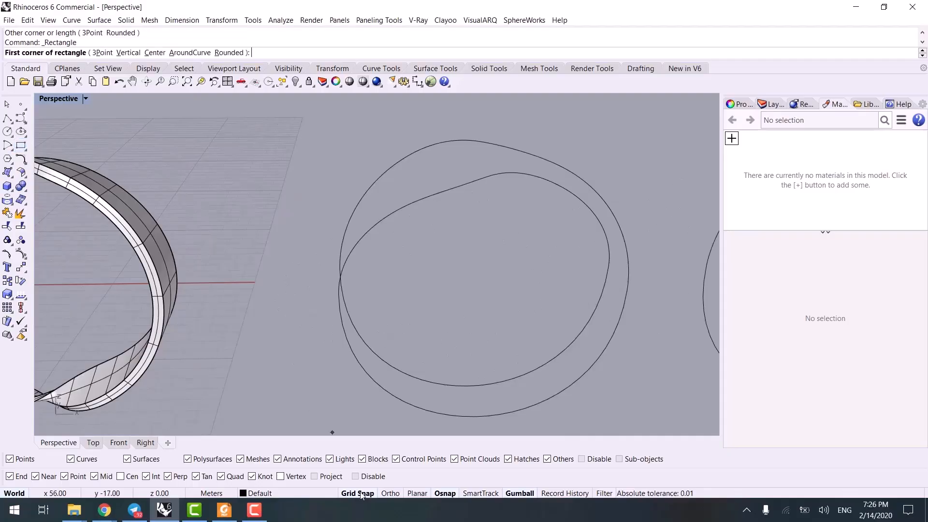
scroll(276, 342, "up", 3)
left_click(289, 308)
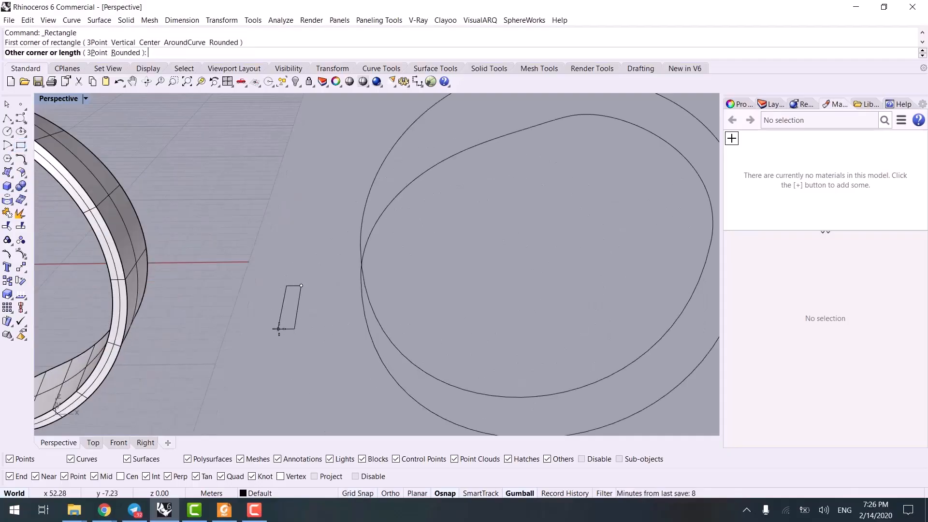
left_click(123, 52)
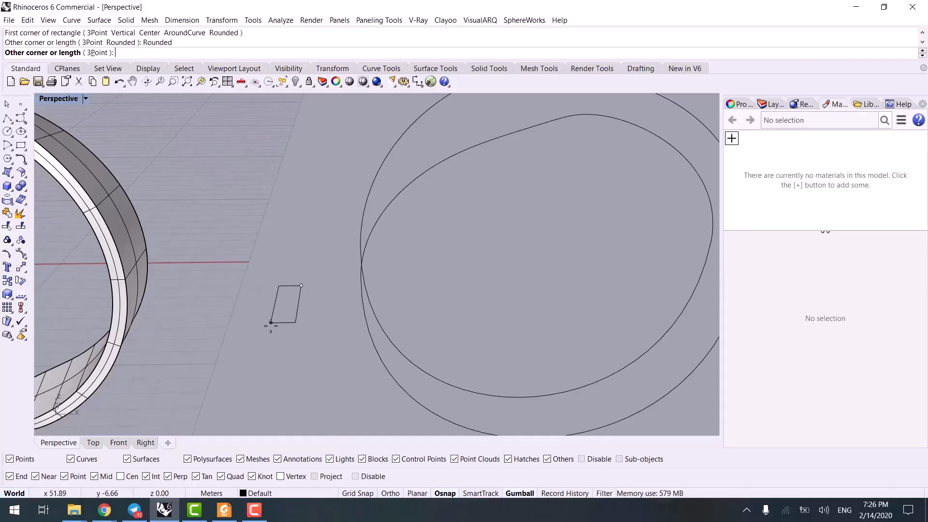
scroll(276, 323, "up", 2)
left_click(303, 307)
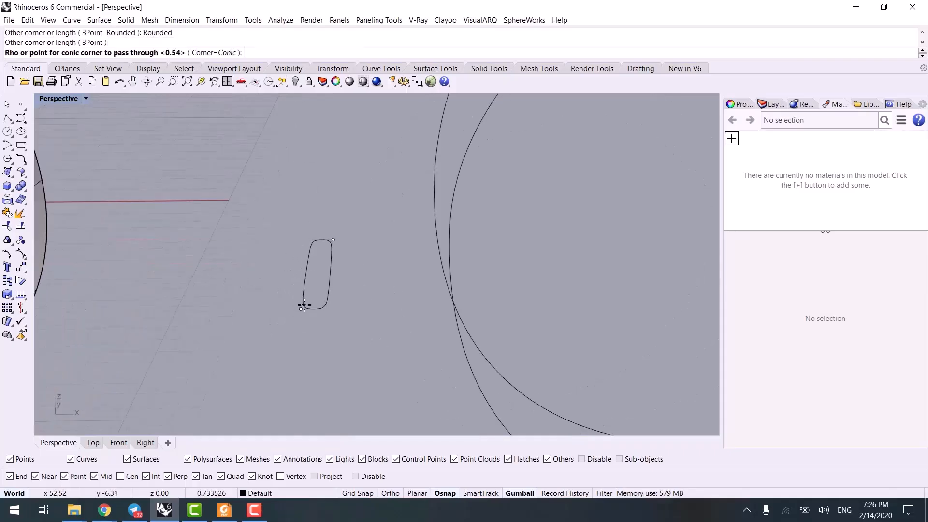
key("Return")
- Move the rounded rectangle from the middle of its long side onto the side of the blended ring curve
right_click_drag(304, 305, 347, 338)
left_click(358, 338)
type("M")
key("Return")
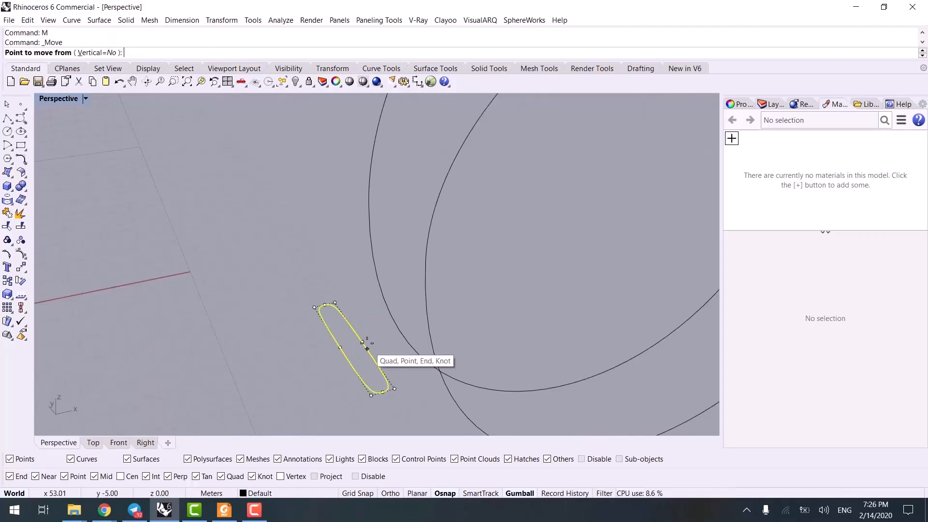
left_click(367, 341)
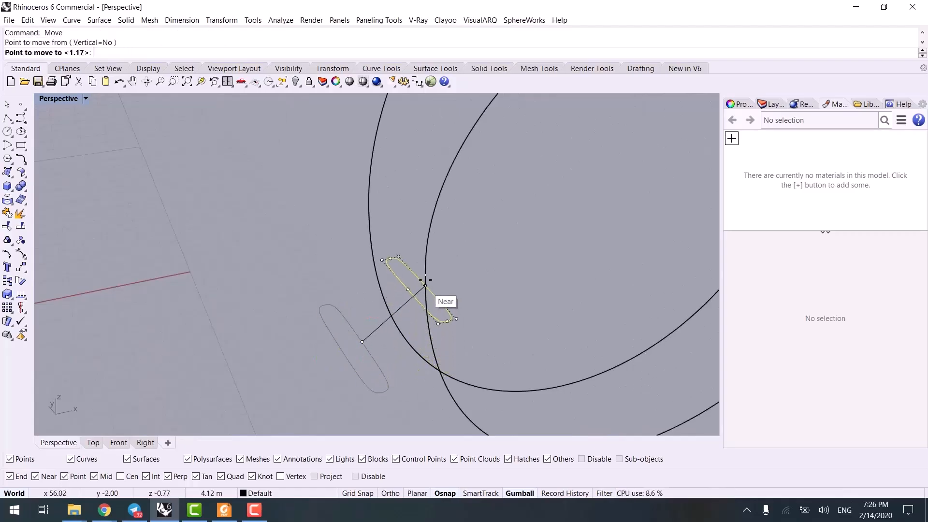
left_click(420, 253)
- Sweep the rounded rectangle along the blended ring curve with Sweep1, Freeform frame style and unchanged cross sections, with Record History on
right_click_drag(377, 329, 273, 375)
scroll(347, 299, "up", 2)
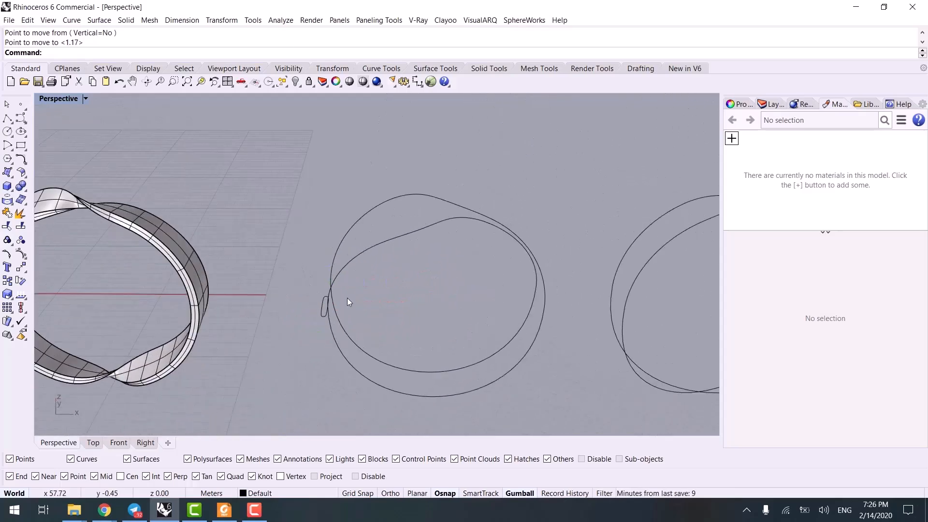
key("Return")
left_click(360, 256)
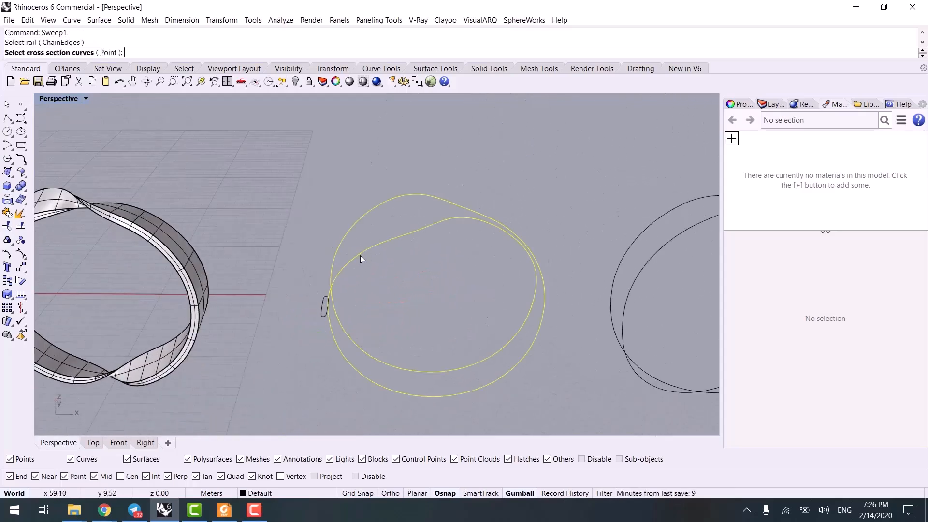
left_click(331, 304)
key("Return")
key("Return")
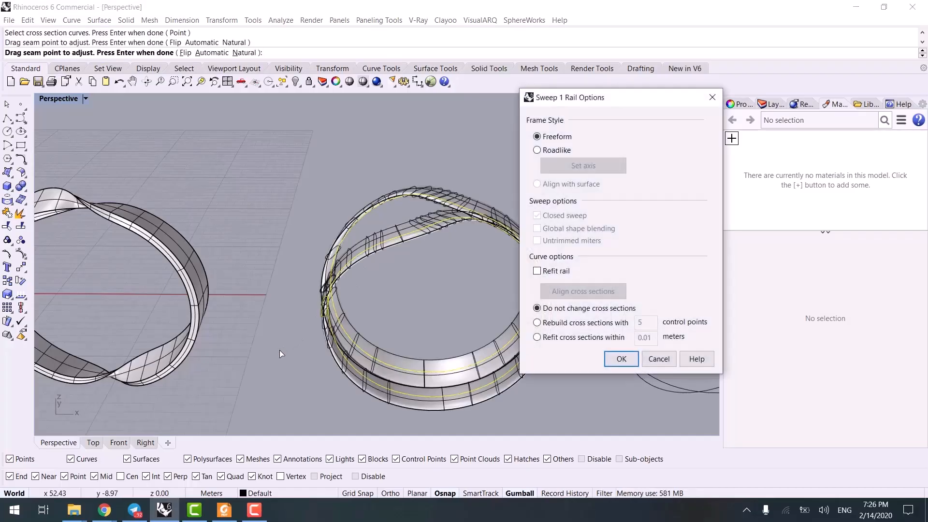
right_click_drag(255, 315, 295, 271)
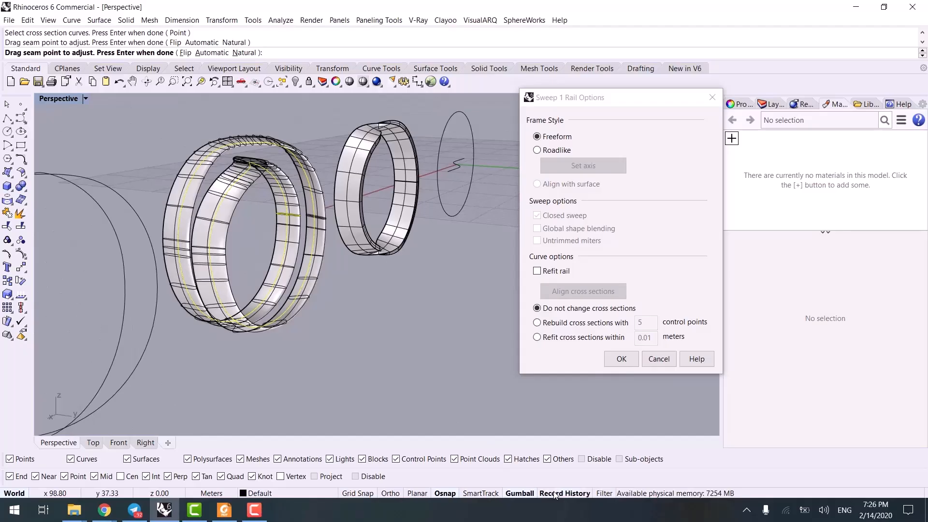
left_click(618, 362)
- Scale the rounded rectangle profile slightly wider in the X direction so the history-linked sweep updates
scroll(369, 365, "up", 5)
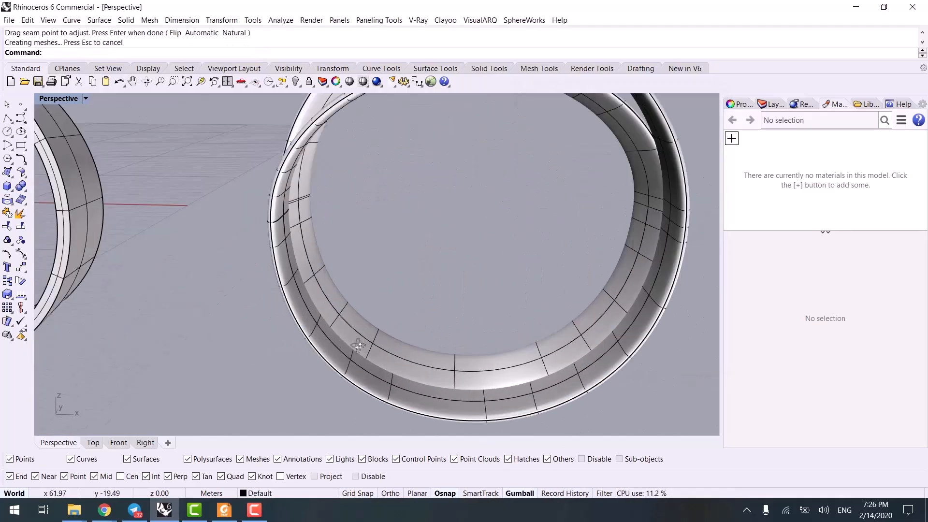
left_click_drag(332, 323, 468, 203)
right_click_drag(468, 203, 442, 230)
scroll(383, 263, "up", 5)
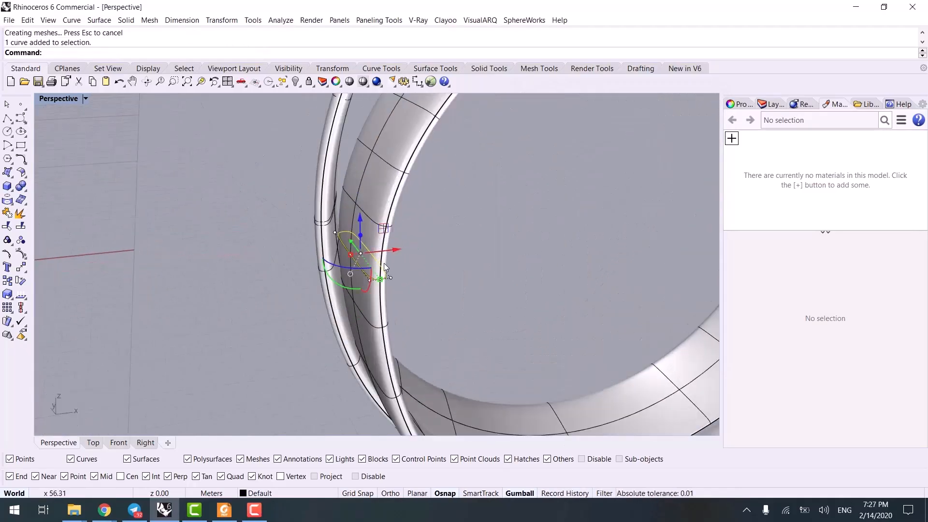
left_click_drag(349, 255, 345, 255)
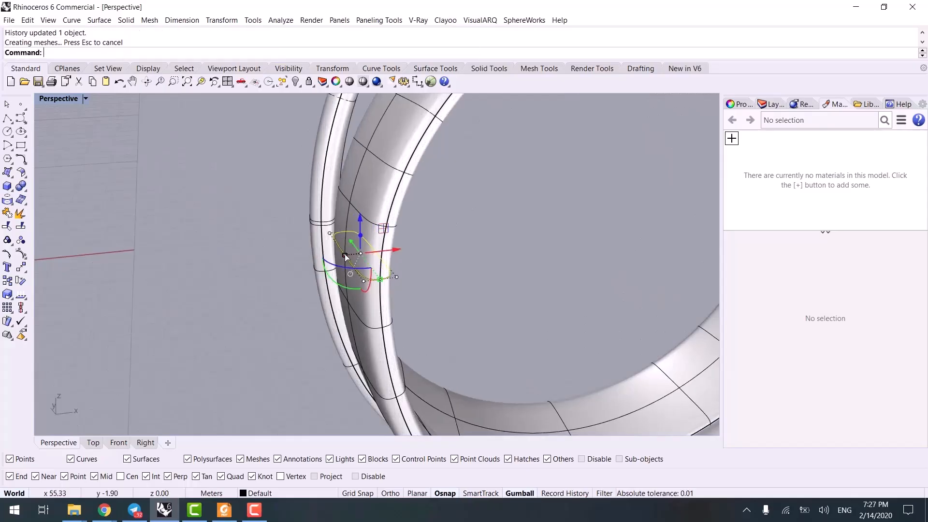
- Examine the swept ring from several sides in Rendered display mode, and return to Shaded mode
scroll(452, 257, "down", 7)
right_click_drag(457, 261, 345, 280)
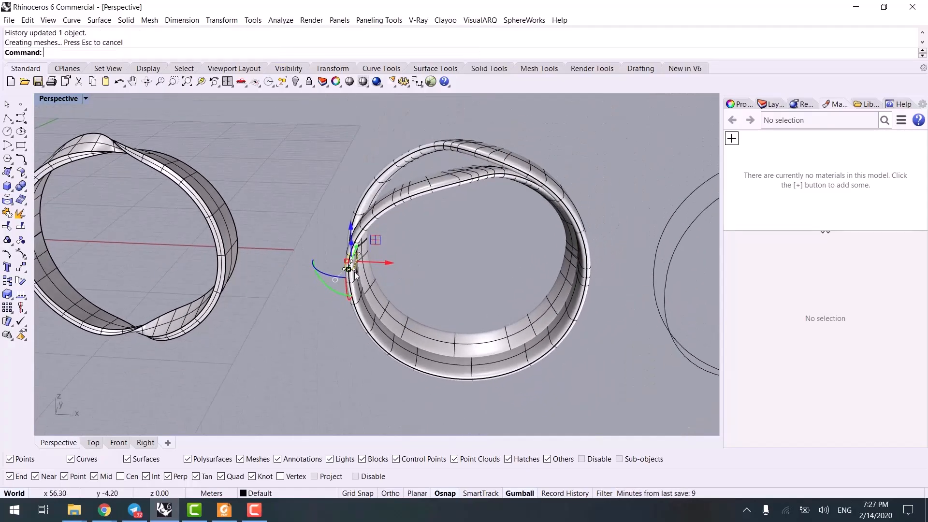
scroll(387, 285, "up", 5)
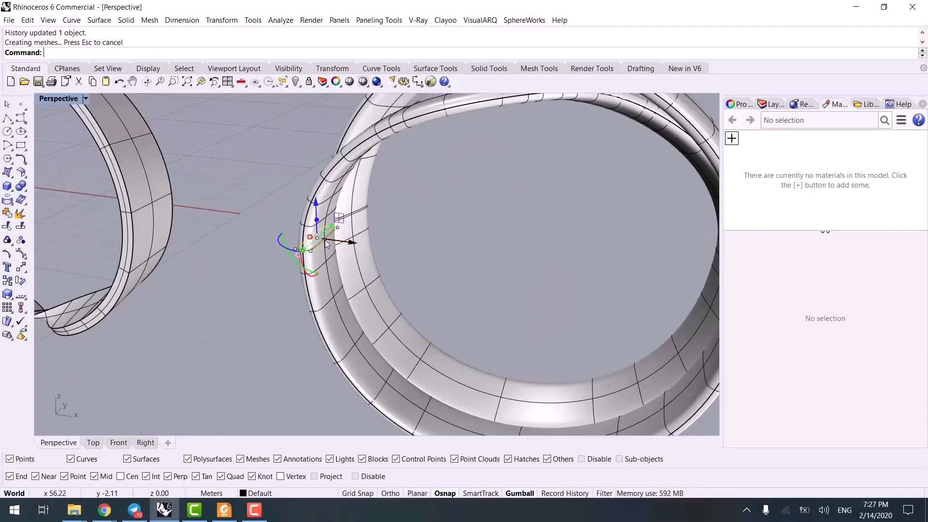
scroll(463, 237, "down", 5)
key("ctrl+alt+r")
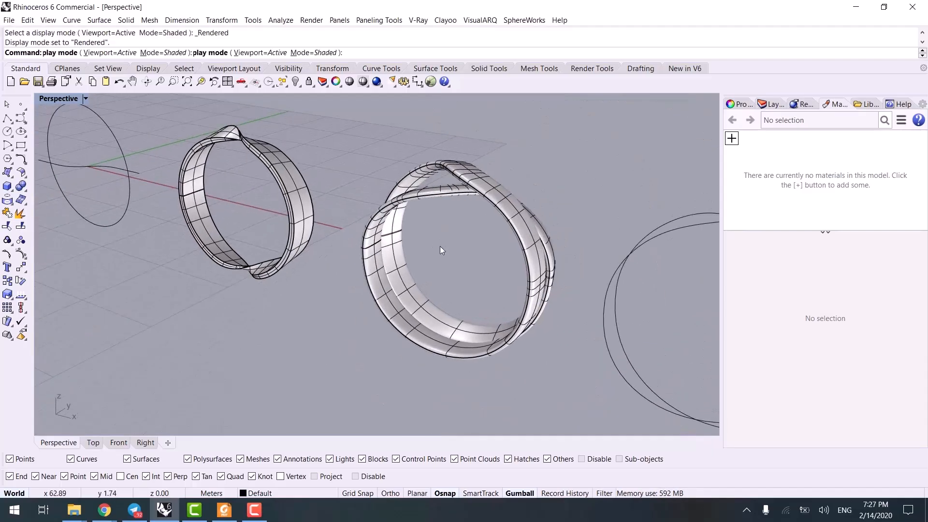
mouse_move(456, 266)
right_mouse_down()
mouse_move(284, 271)
mouse_move(227, 234)
mouse_move(513, 269)
mouse_move(514, 285)
mouse_move(391, 315)
mouse_move(338, 292)
mouse_move(340, 334)
mouse_move(443, 409)
mouse_move(484, 406)
mouse_move(536, 339)
right_mouse_up()
key("ctrl+alt+s")
- Scale one curve of the neighbouring unswept ring pair smaller in the Z direction so it sits inside the other
scroll(366, 320, "up", 4)
scroll(344, 350, "up", 2)
left_click(361, 341)
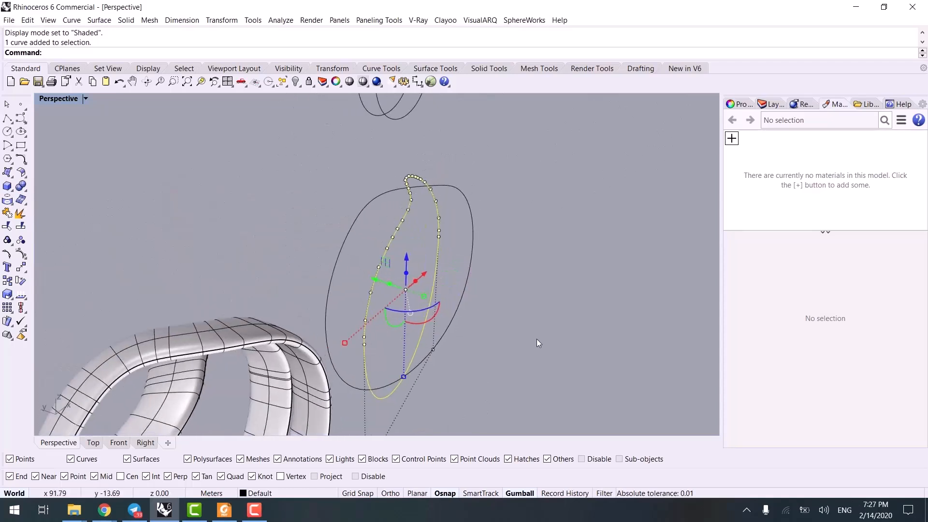
left_click(536, 339)
left_click(472, 234)
left_click(534, 305)
scroll(364, 328, "up", 2)
right_click_drag(364, 329, 351, 303, "shift")
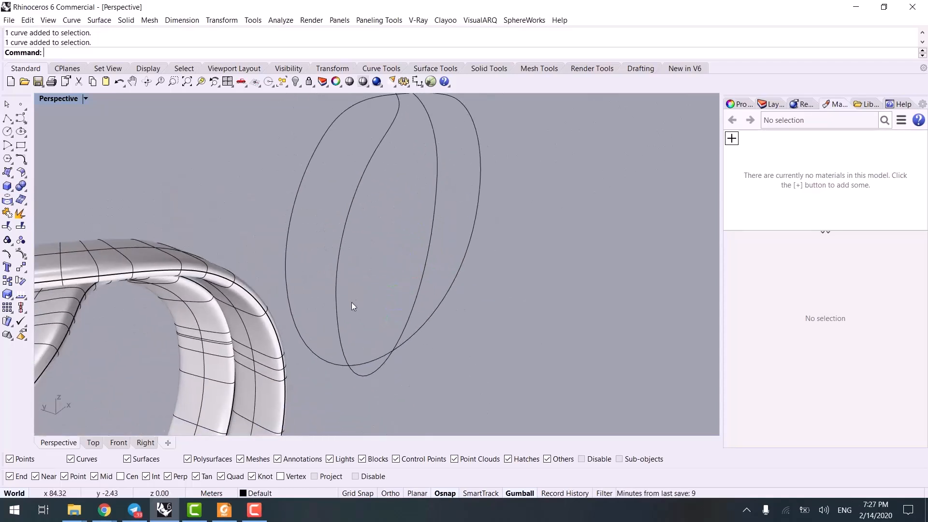
left_click(336, 257)
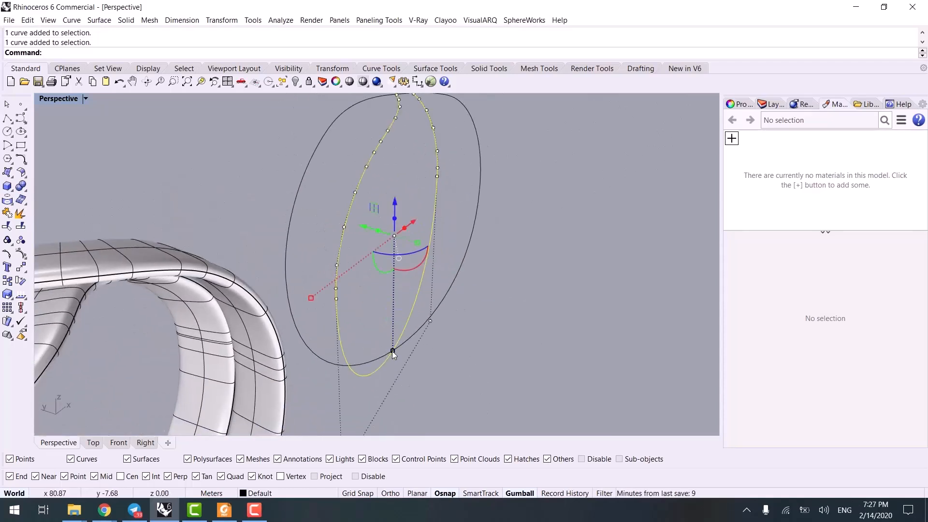
left_click_drag(392, 350, 393, 336)
left_click(448, 325)
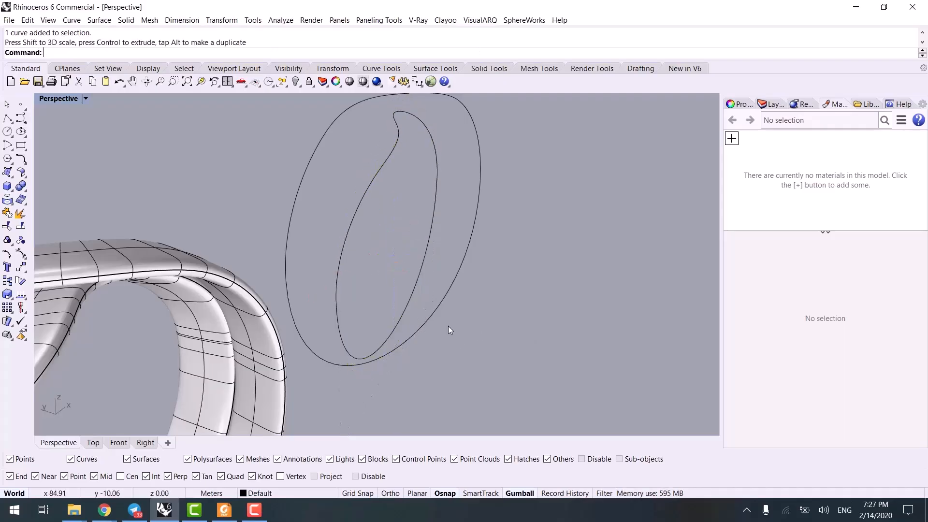
- Loft a surface between the two neighbouring ring curves with the Loose style and Do not simplify
scroll(448, 325, "down", 4)
right_click_drag(448, 326, 357, 317)
left_click_drag(315, 229, 282, 176)
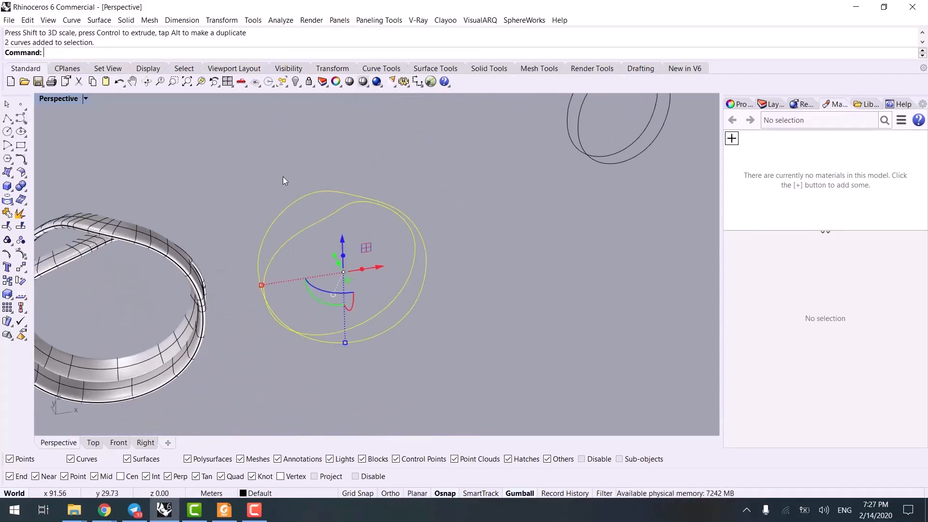
type("LOFT")
key("Return")
key("Return")
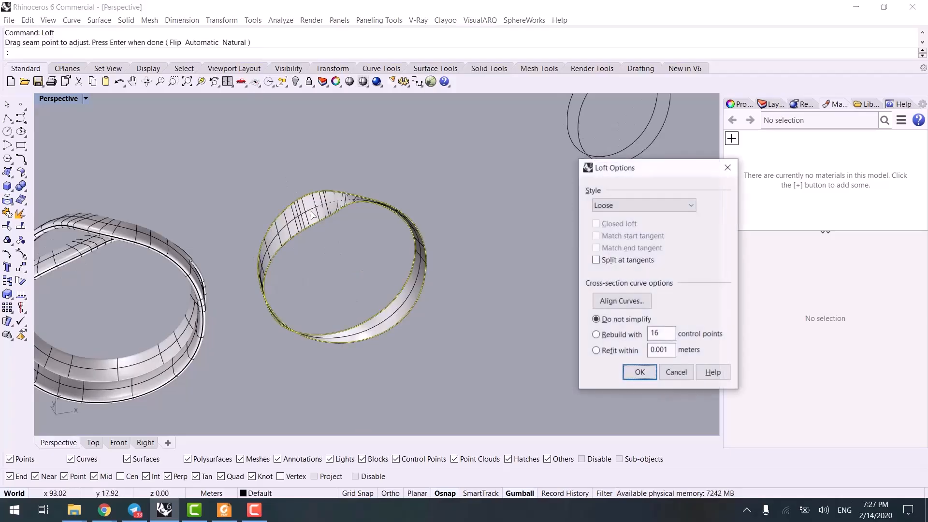
right_click_drag(309, 251, 201, 226)
key("Return")
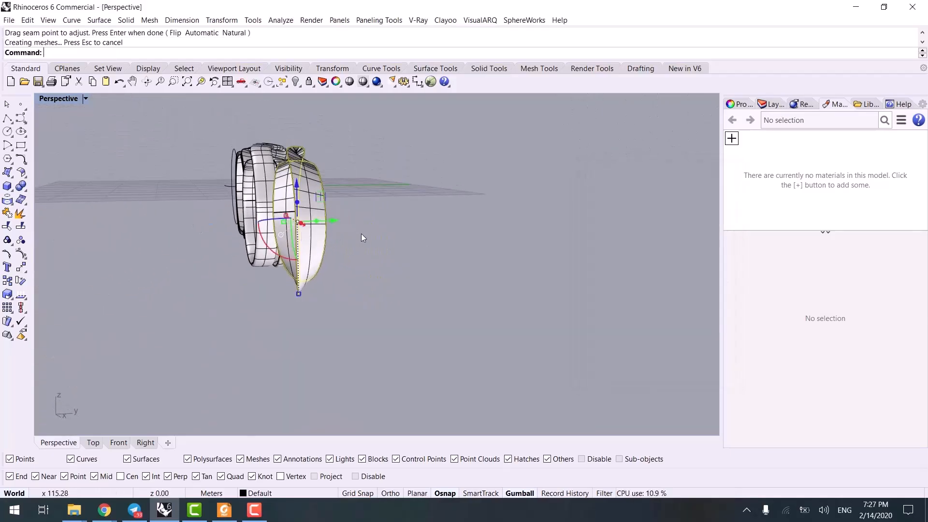
- Offset the lofted ring surface into a solid with OffsetSrf at Distance=0.4, Solid=Yes and DeleteInput=Yes
right_click_drag(377, 238, 307, 217)
left_click(279, 193)
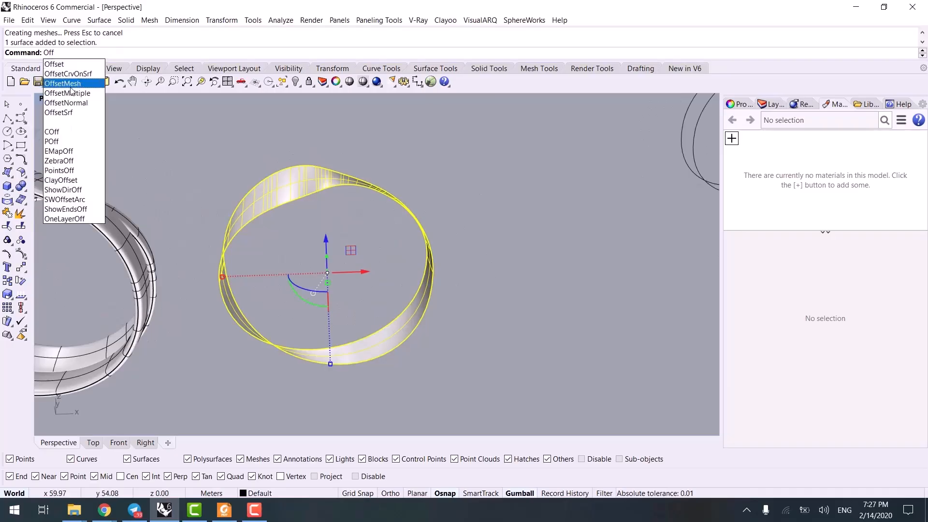
left_click(69, 116)
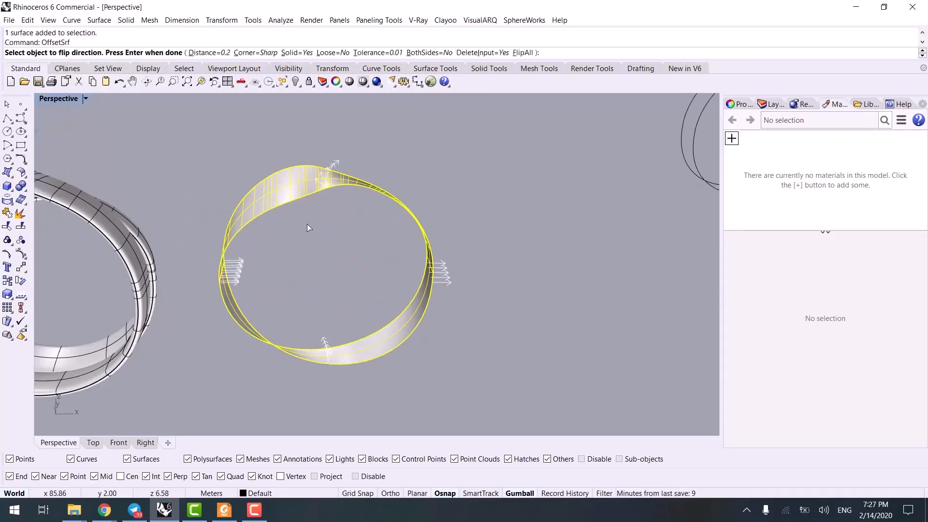
right_click_drag(307, 228, 365, 242)
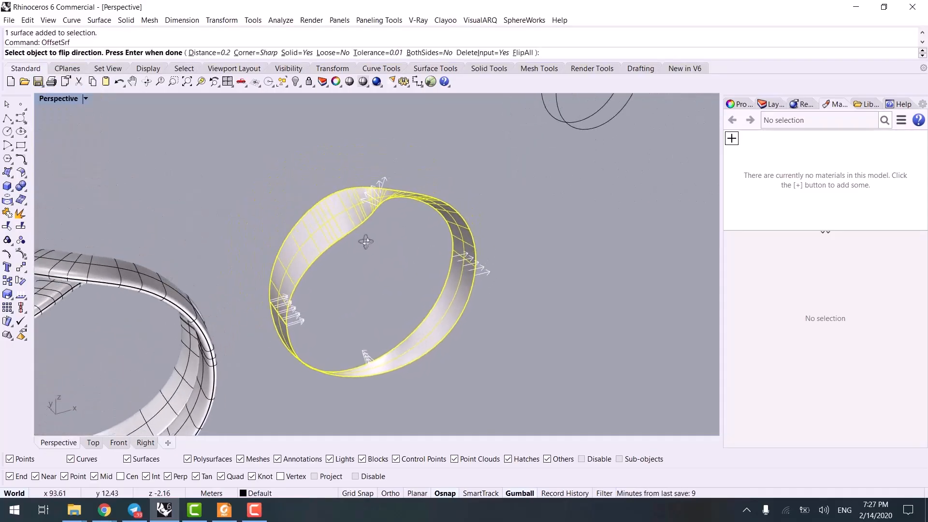
left_click(523, 53)
left_click(523, 53)
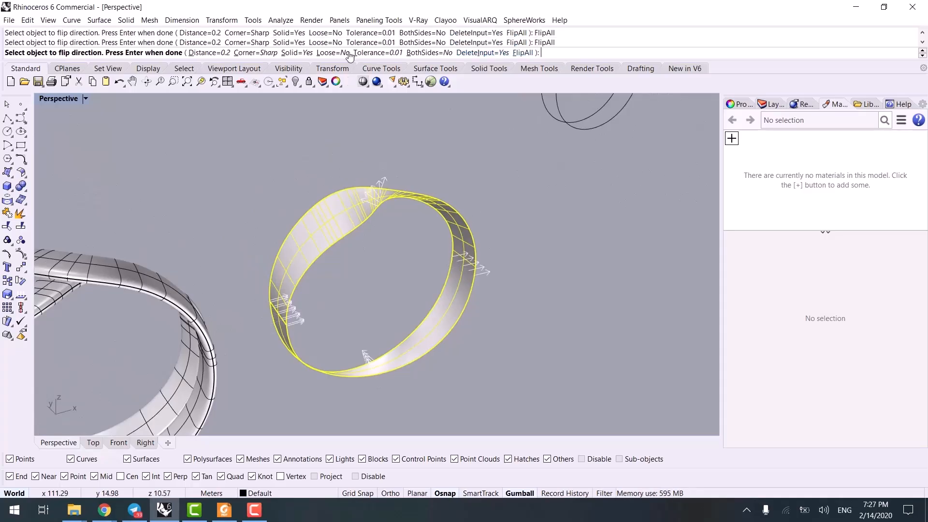
left_click(210, 54)
type("0.4")
key("Return")
key("Return")
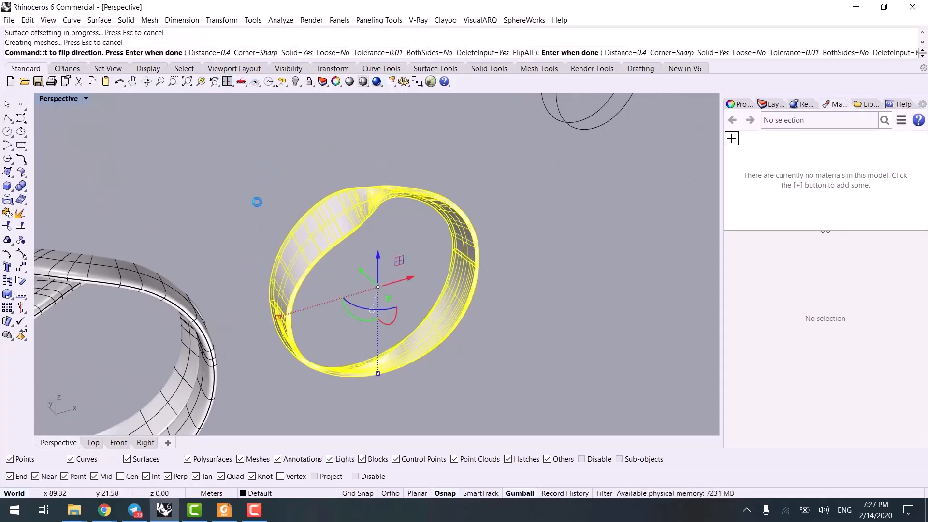
- Inspect the thickened lofted ring up close in Rendered display mode, and switch back to Shaded
key("ctrl+alt+r")
scroll(310, 238, "up", 5)
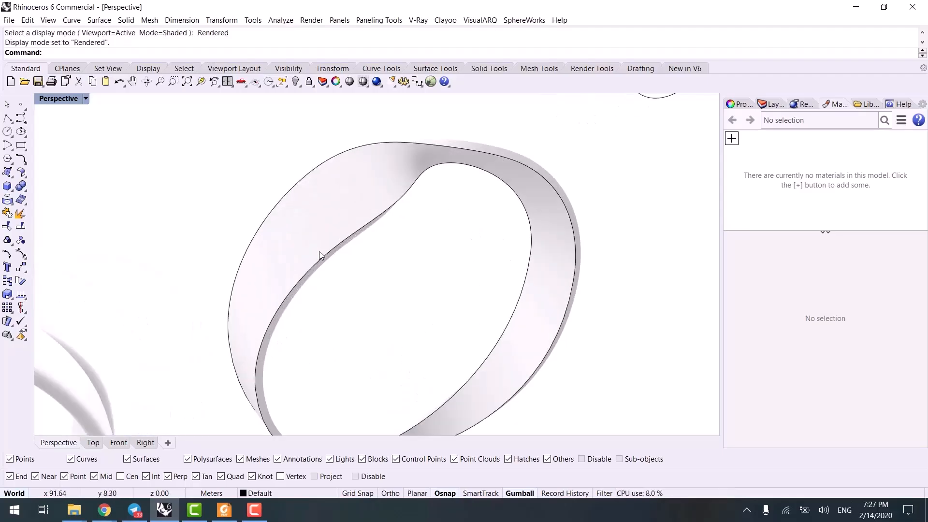
key("ctrl+alt+s")
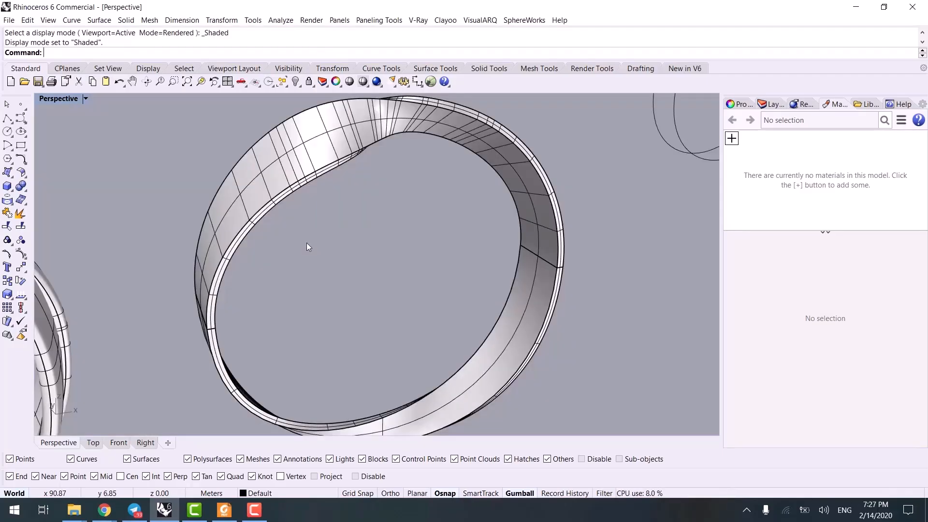
- Try to fillet the inner and outer edges of the thickened lofted ring with a 0.15 radius using FilletEdge
type("FilletEdge")
key("Return")
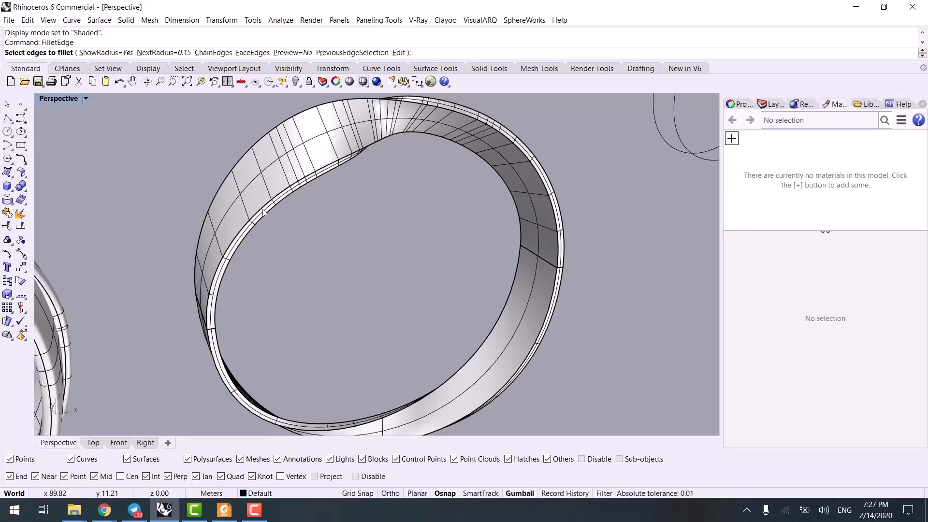
left_click(252, 222)
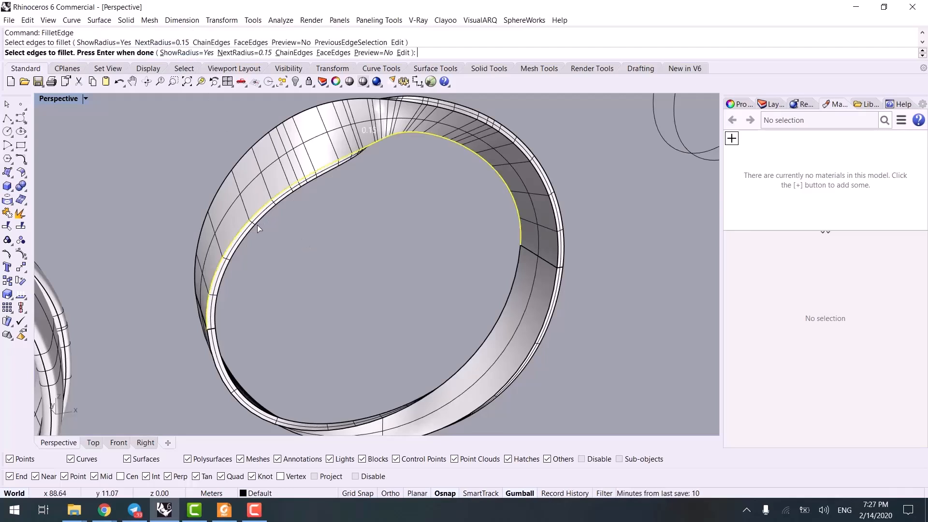
left_click(207, 346)
left_click(217, 323)
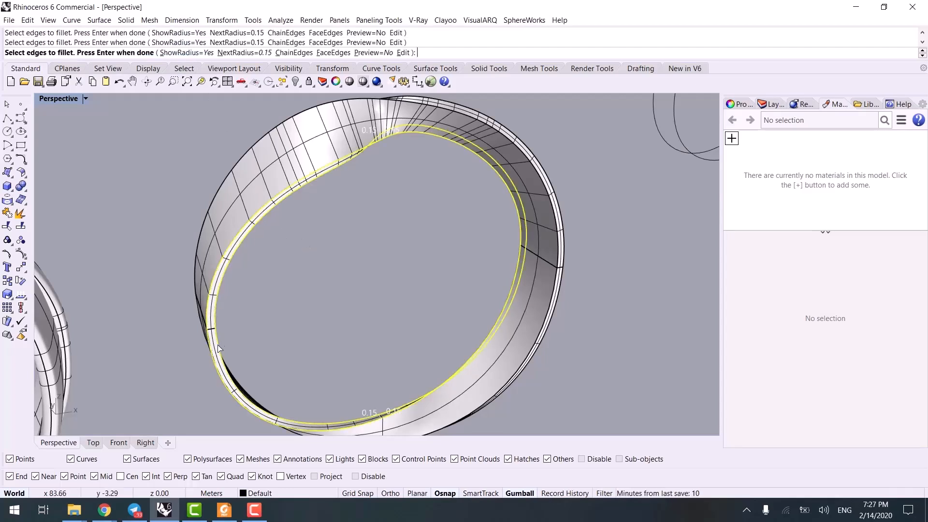
left_click(555, 271)
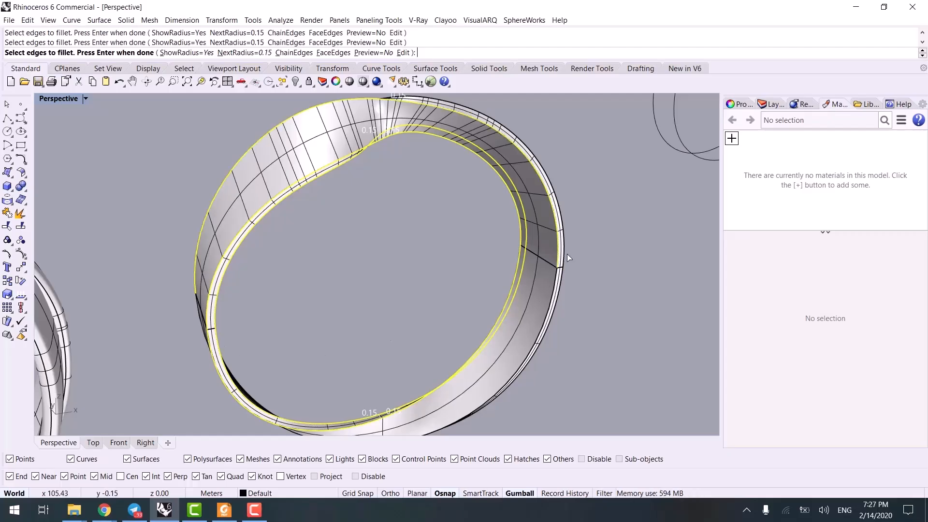
left_click(563, 254)
left_click(556, 282)
key("Return")
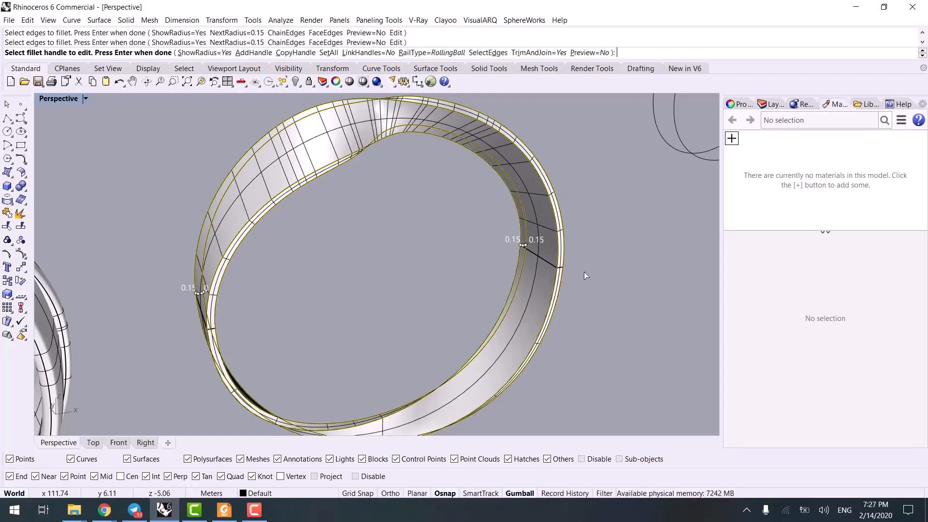
key("Return")
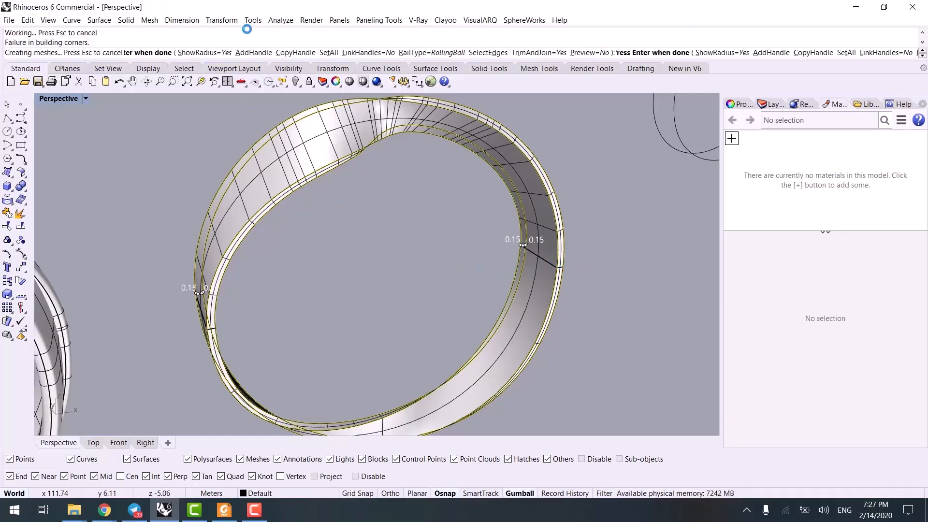
- Inspect the edge fillets on the ring in Rendered display mode, return to Shaded, and undo the 0.15 fillet
scroll(479, 231, "down", 3)
right_click_drag(479, 231, 458, 253)
scroll(372, 194, "up", 5)
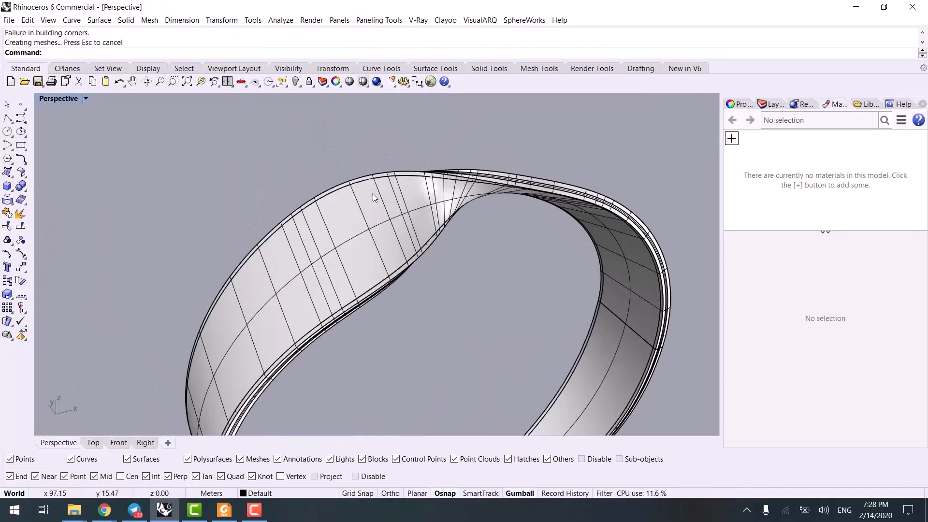
key("ctrl+alt+r")
scroll(448, 241, "down", 5)
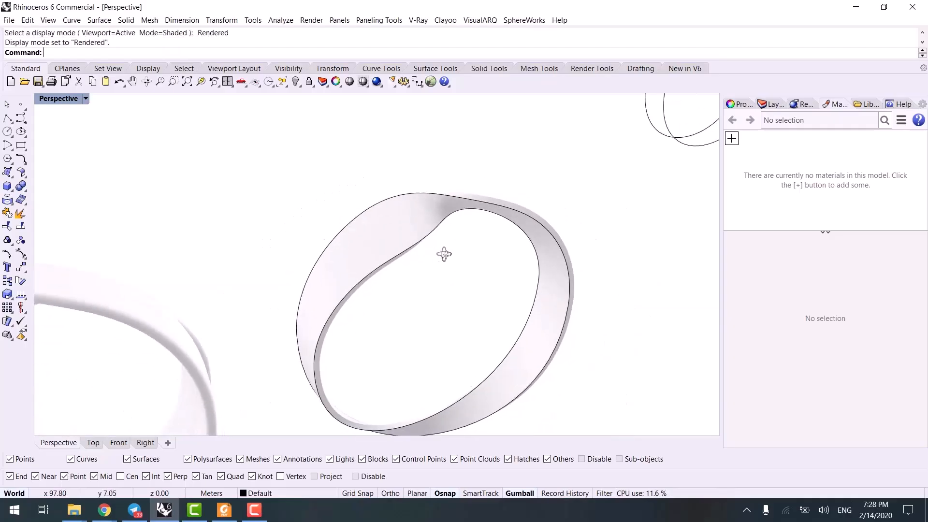
key("ctrl+alt+s")
key("ctrl+z")
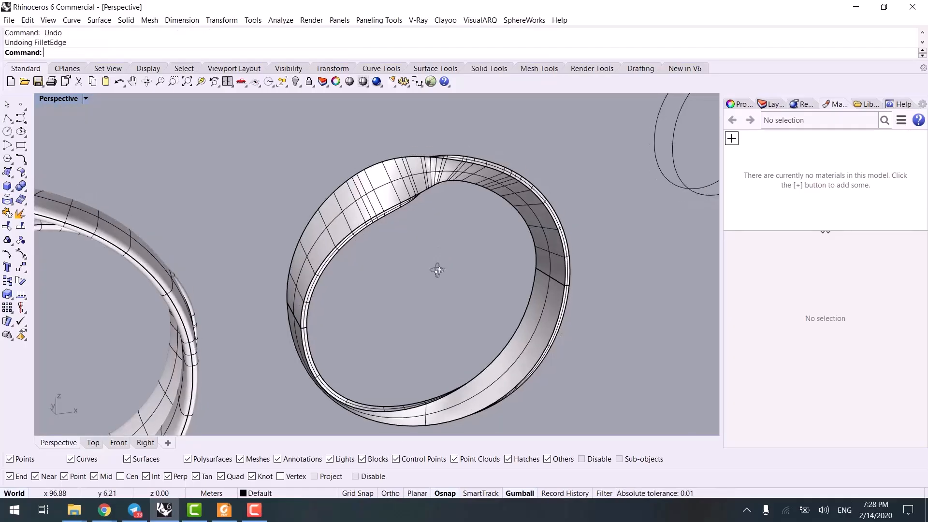
right_click_drag(440, 252, 318, 280)
key("ctrl+alt+s")
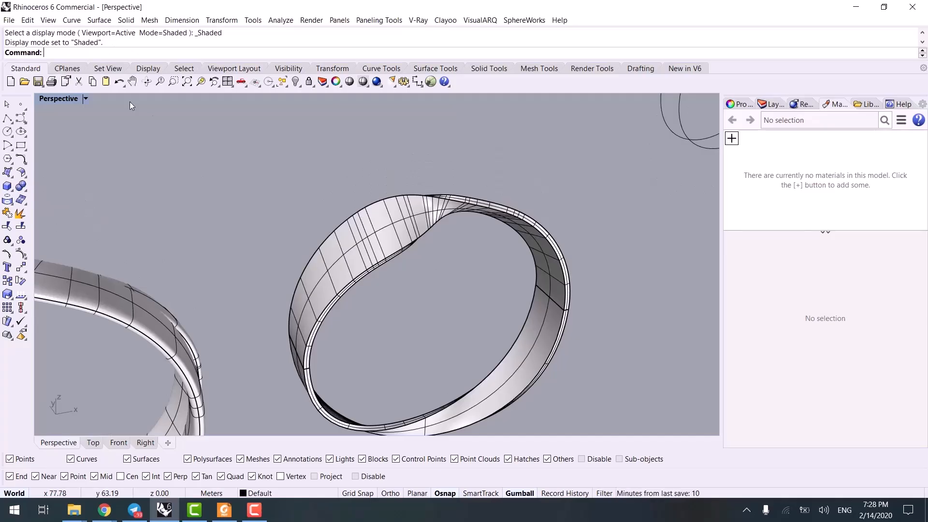
- Fillet one inner edge of the thickened lofted ring with FilletEdge at a radius of 0.05
key("Return")
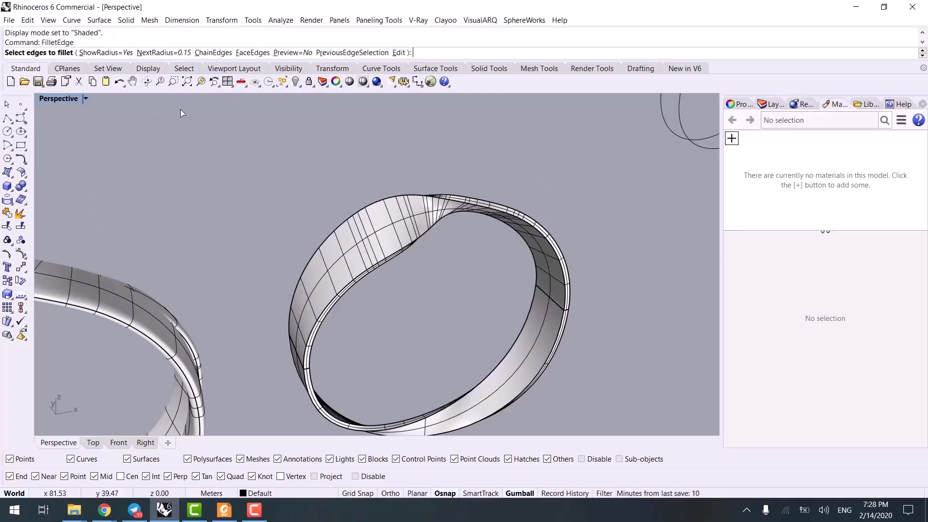
left_click(170, 53)
type("0.05")
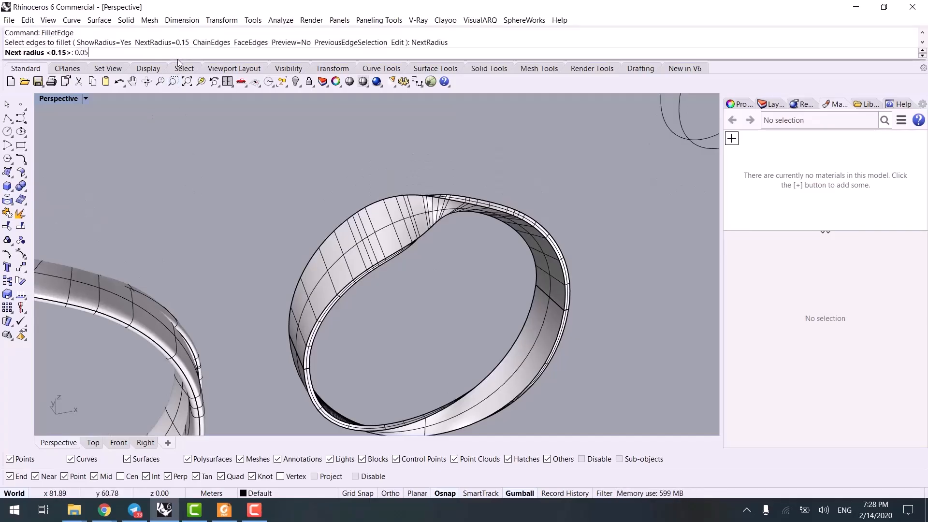
key("Return")
scroll(373, 291, "up", 3)
left_click(369, 285)
key("Return")
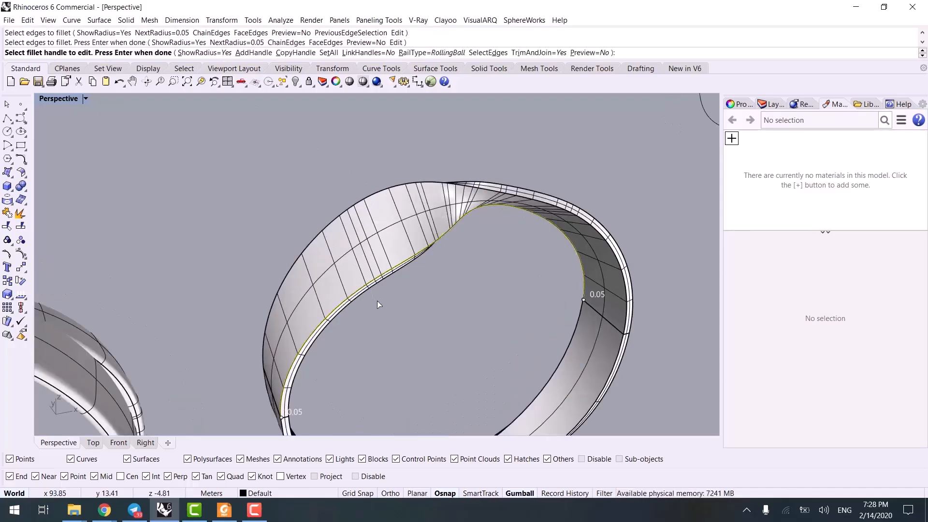
key("Return")
scroll(325, 317, "up", 5)
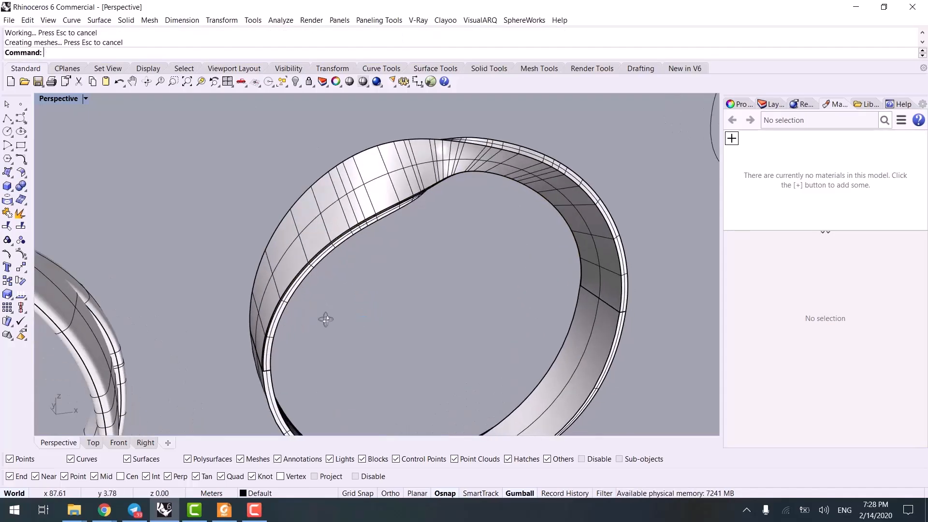
- Switch to Rendered display mode and delete the two leftover loft curves lying along the ring's inner and outer edges
key("ctrl+alt+r")
scroll(292, 271, "up", 3)
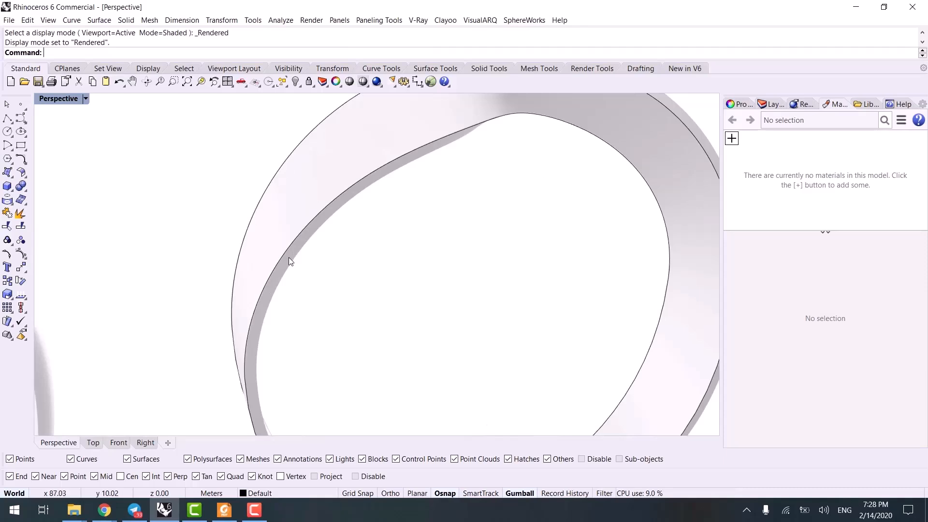
left_click(289, 243)
key("Delete")
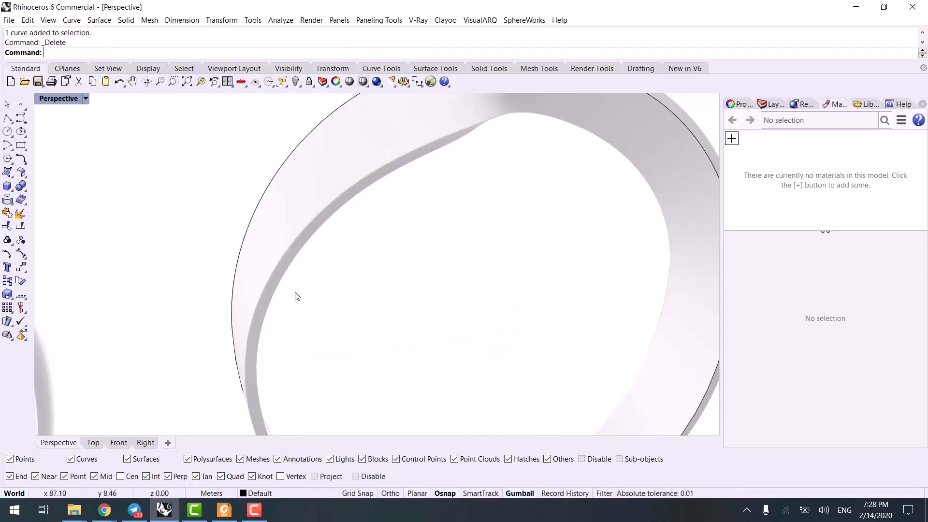
scroll(270, 311, "down", 5)
left_click(253, 261)
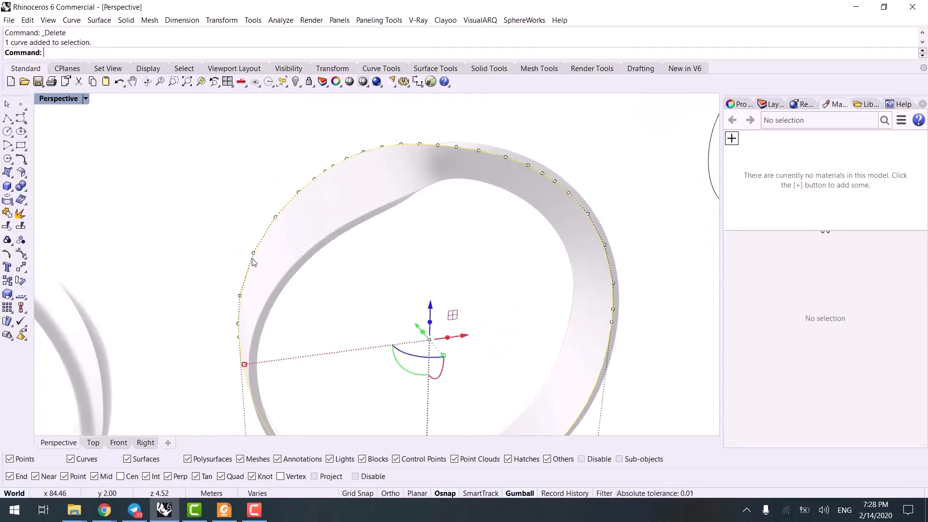
key("Delete")
key("ctrl+alt+r")
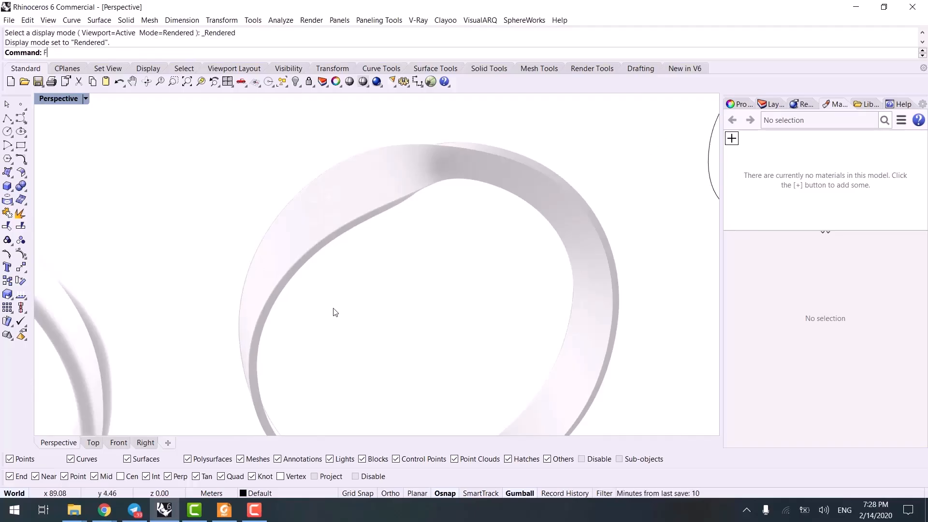
- Fillet the remaining long edges of the lofted ring with a 0.05 radius, working in Shaded display mode
type("FilletEdge")
key("Return")
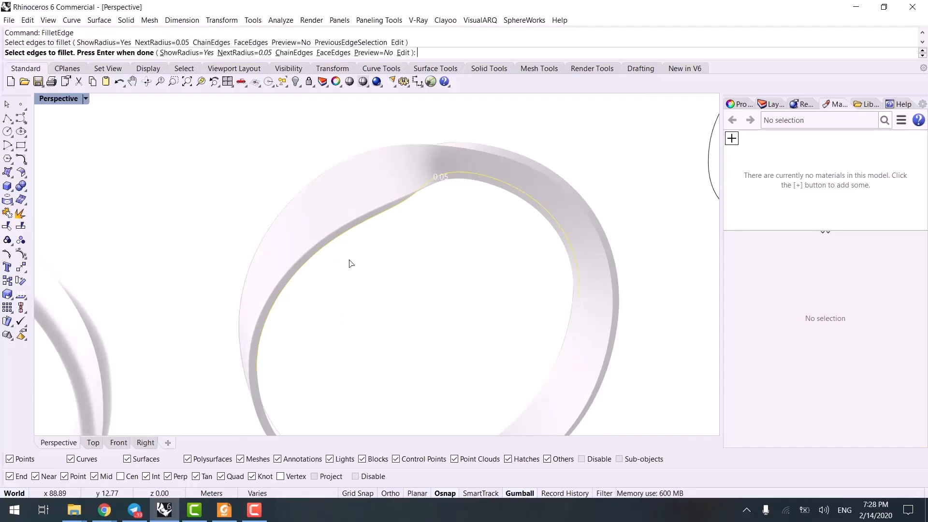
left_click(588, 205)
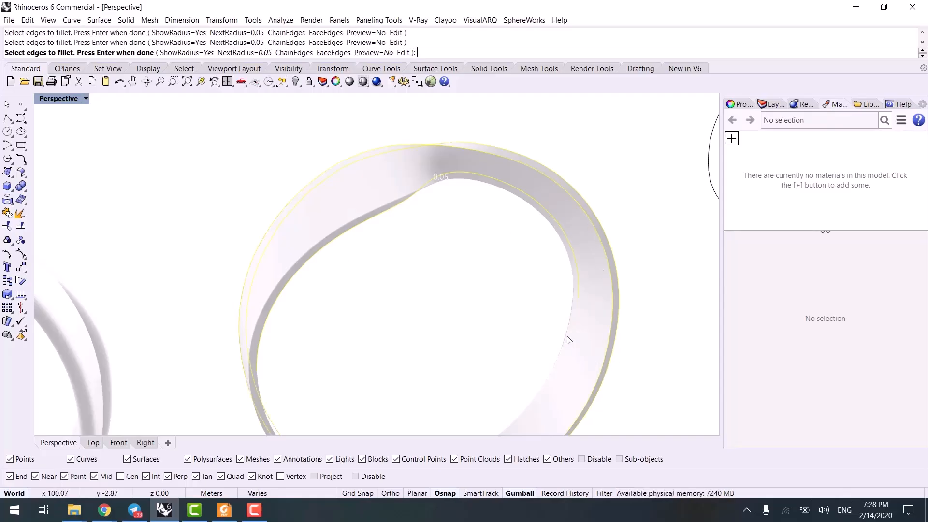
key("ctrl+alt+s")
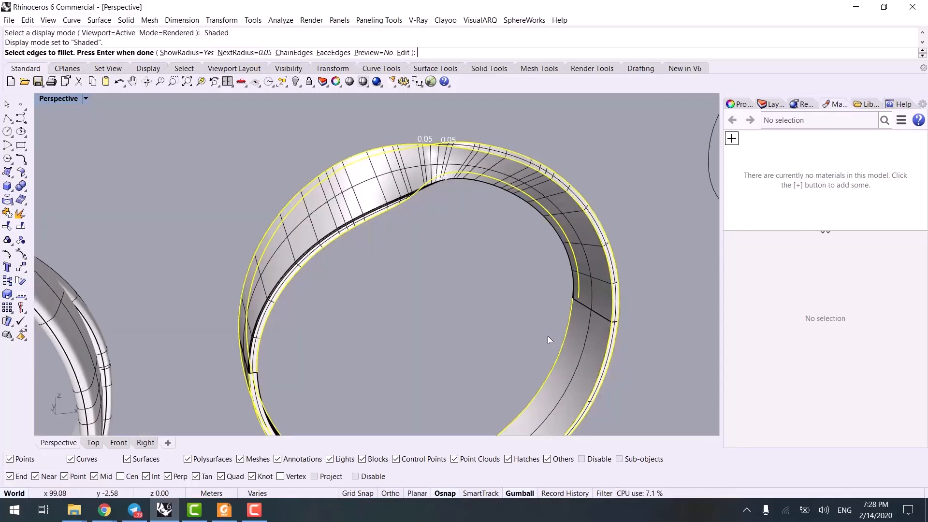
right_click_drag(547, 335, 560, 321)
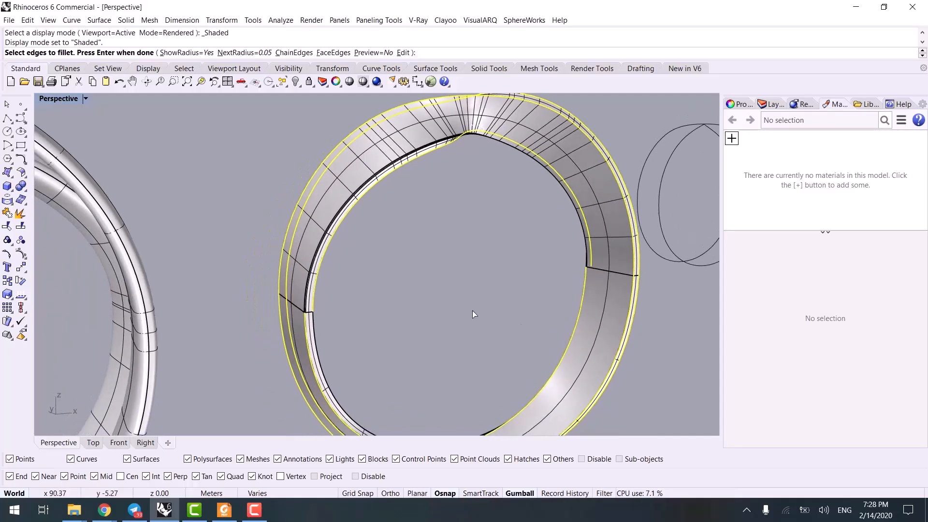
left_click(315, 341)
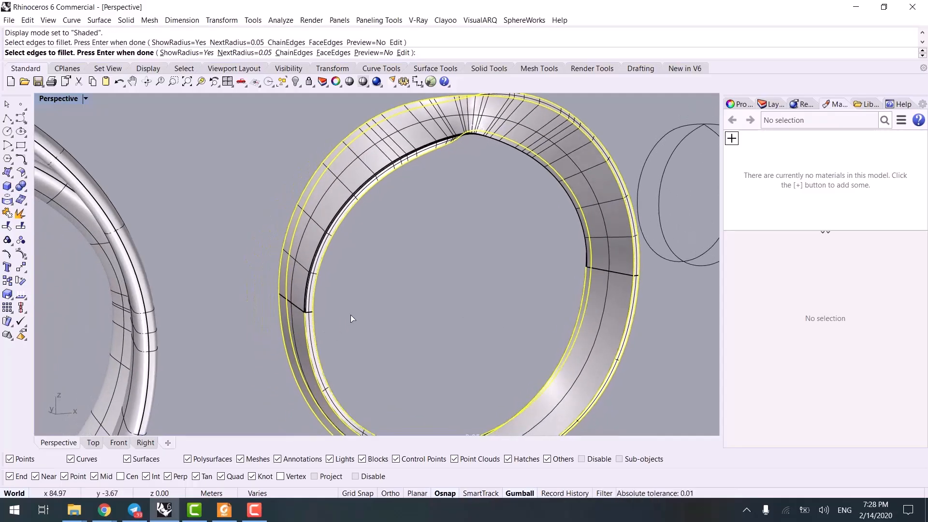
key("Return")
key("Return")
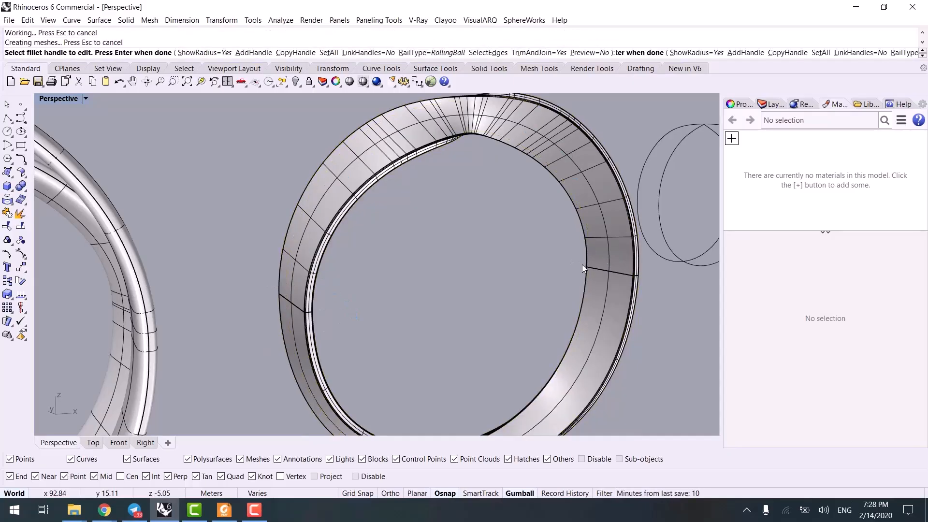
- Examine the filleted ring's edges up close in Rendered display mode, and switch back to Shaded
right_click_drag(520, 283, 353, 327)
key("ctrl+alt+r")
scroll(332, 202, "up", 9)
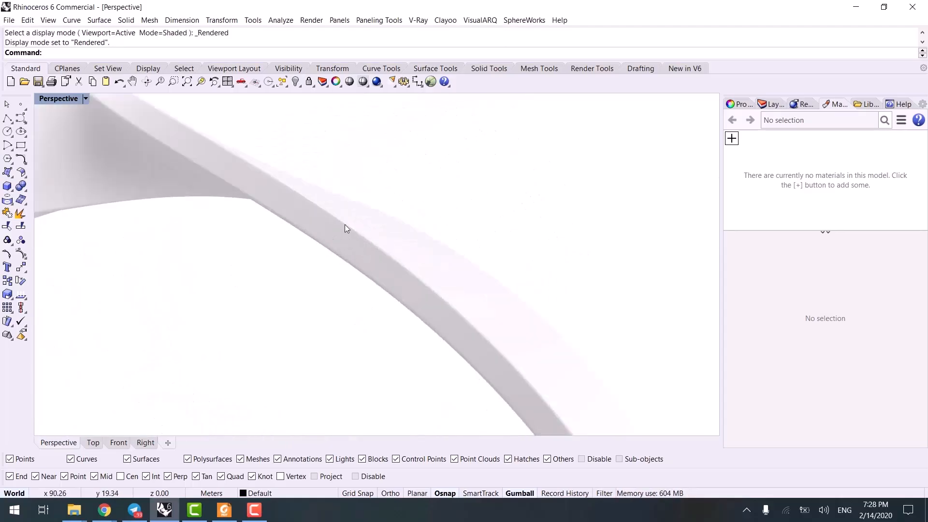
scroll(313, 218, "down", 10)
key("ctrl+alt+s")
- Split the neighbouring double-loop ring curve with the Point option at one lower point on each loop, and select the resulting pieces
right_click_drag(352, 285, 465, 325)
scroll(463, 309, "up", 3)
right_click_drag(459, 275, 382, 333, "shift")
right_click_drag(355, 355, 417, 356)
scroll(378, 342, "up", 8)
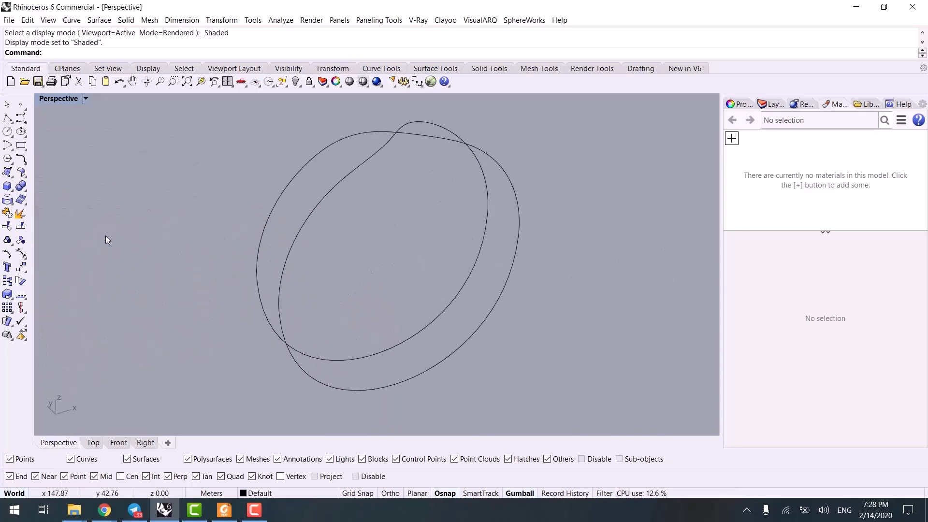
left_click(21, 226)
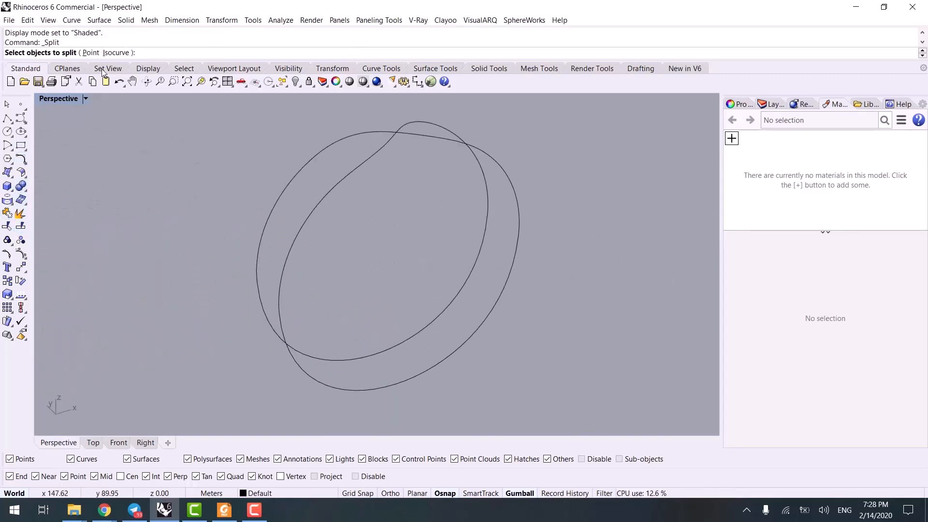
left_click(90, 53)
left_click(395, 348)
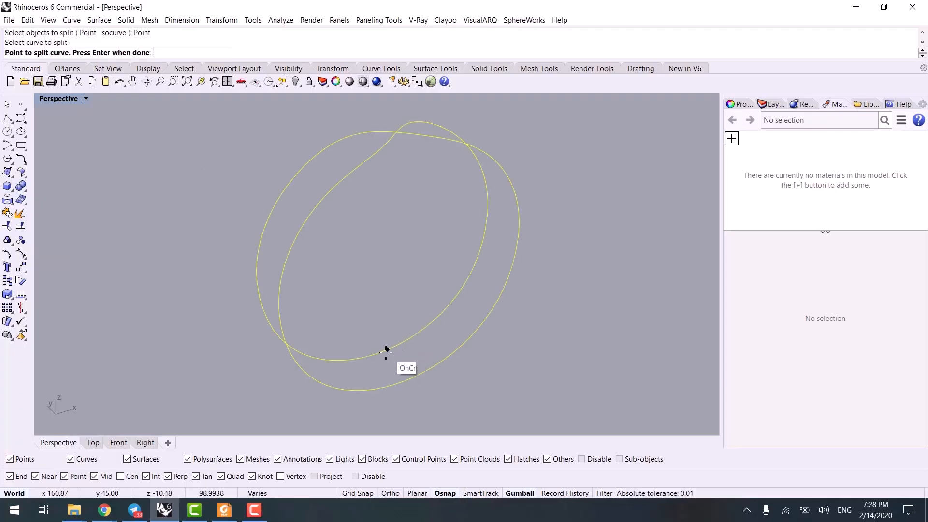
left_click(381, 351)
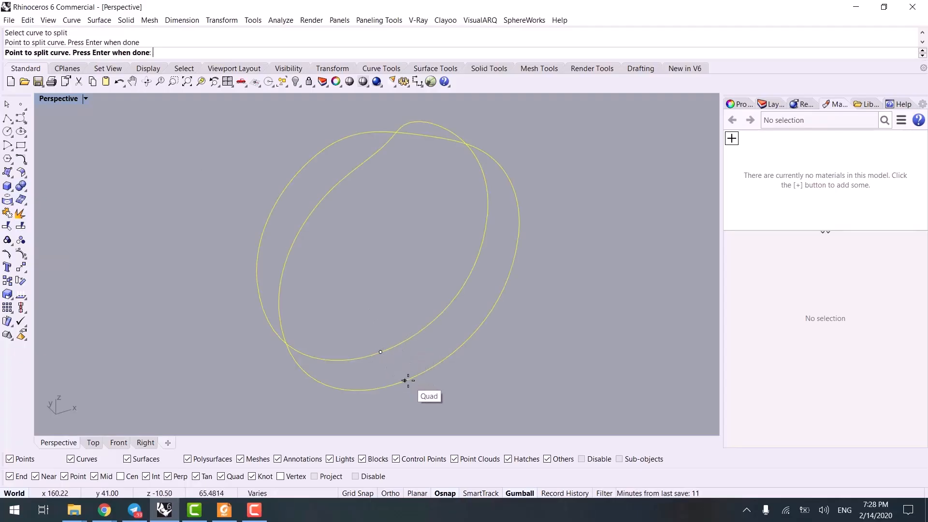
key("Return")
left_click(441, 364)
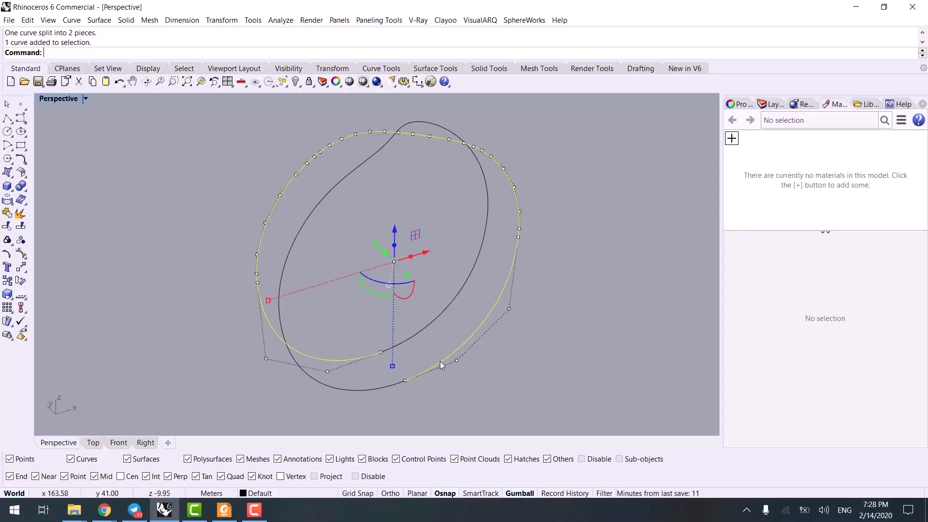
left_click(421, 333)
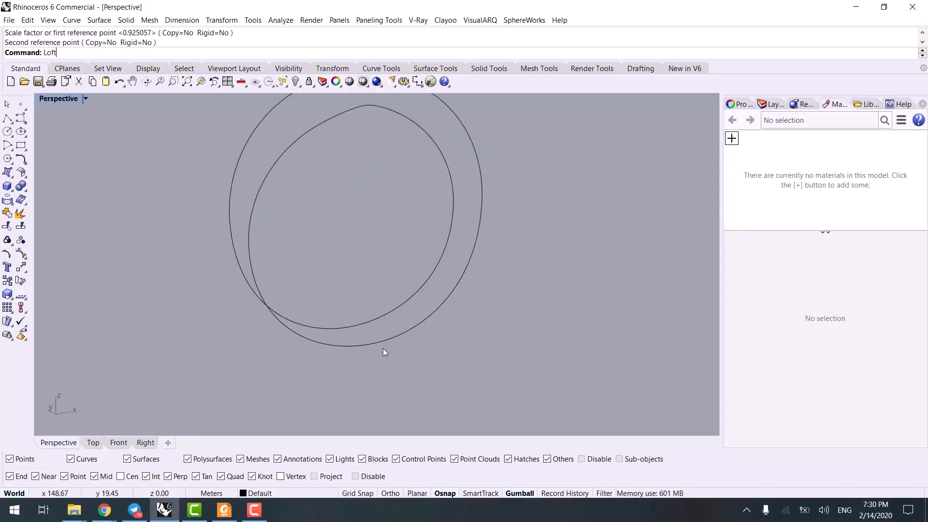
- Loft a surface between the larger and smaller curves of the last ring pair with the Loose style and Do not simplify
key("Return")
left_click(385, 344)
left_click(375, 322)
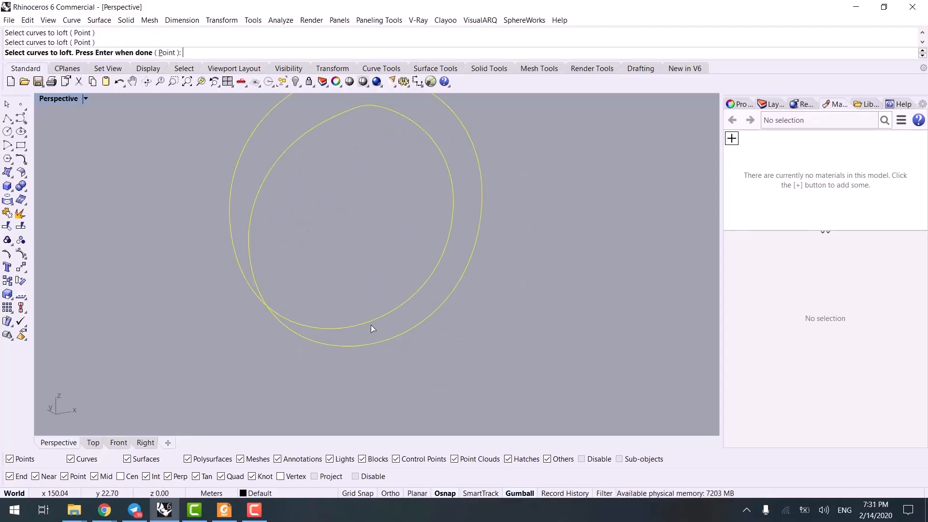
key("Return")
right_click_drag(413, 340, 559, 387)
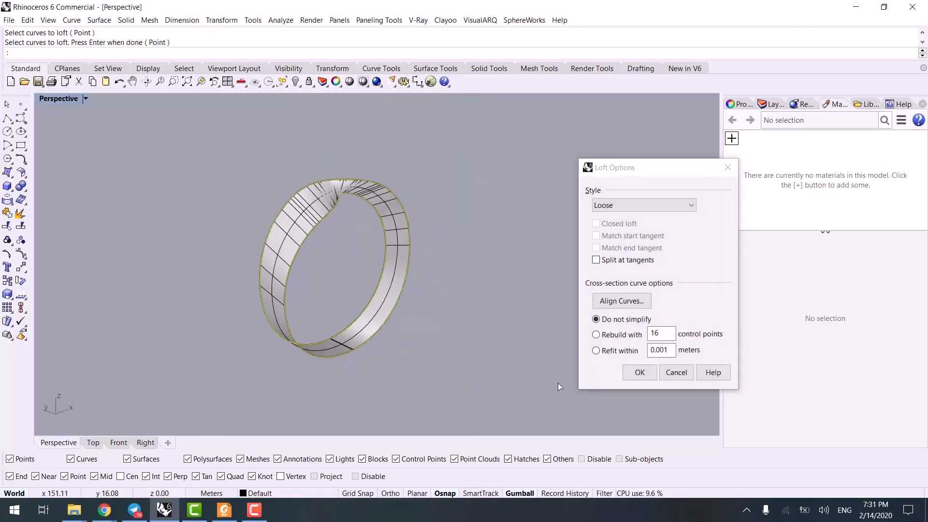
left_click(648, 368)
- Examine the new lofted ring alongside the row of other ring variants in Rendered display mode
scroll(435, 299, "down", 5)
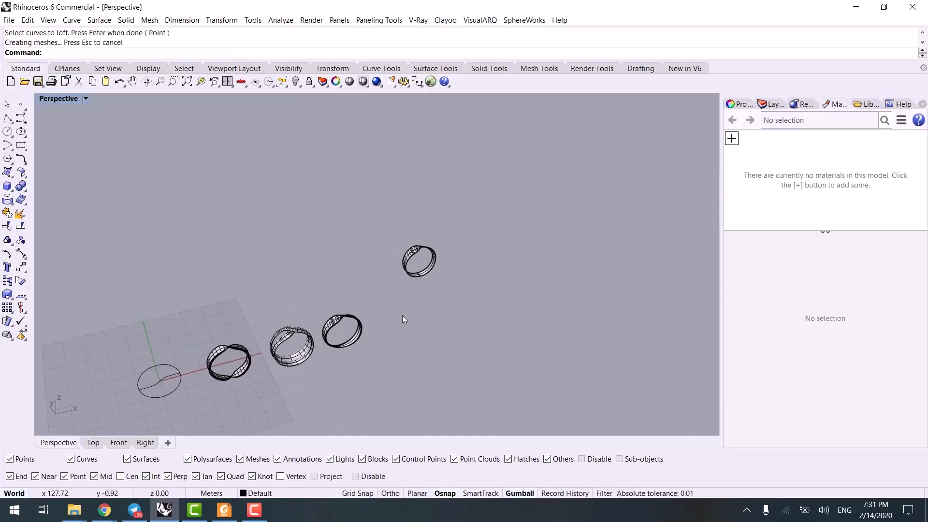
key("ctrl+alt+r")
scroll(294, 351, "up", 8)
scroll(371, 341, "down", 6)
right_click_drag(352, 353, 290, 359)
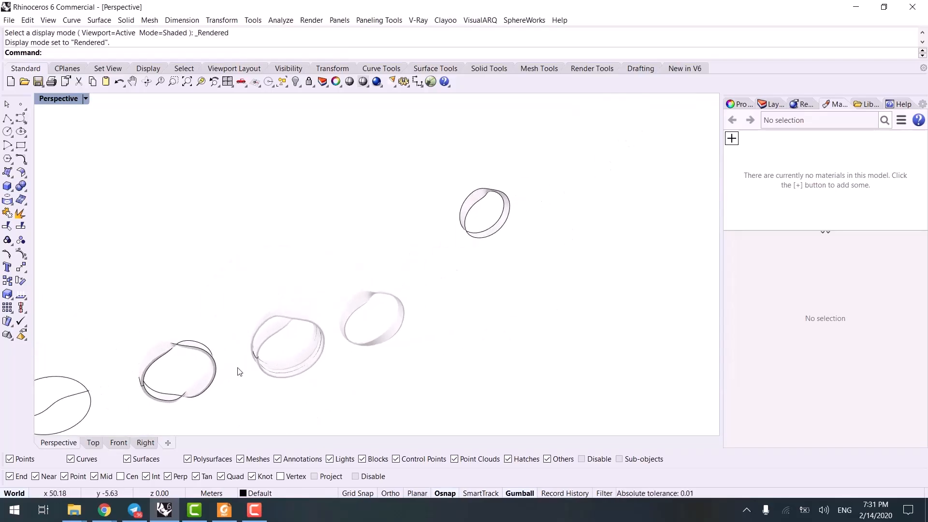
- Select all curves with SelCrv and delete them, keeping only the ring surfaces
right_click_drag(237, 371, 213, 355)
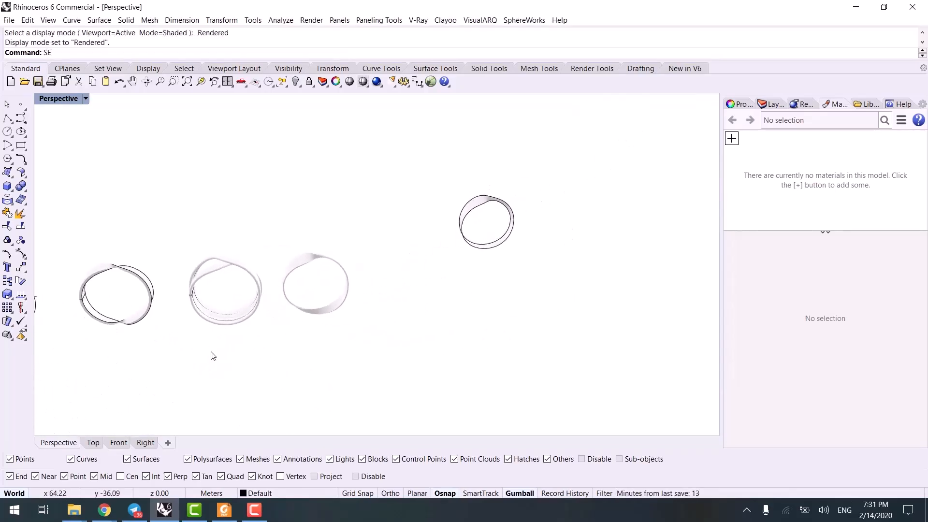
type("lcrv")
key("Return")
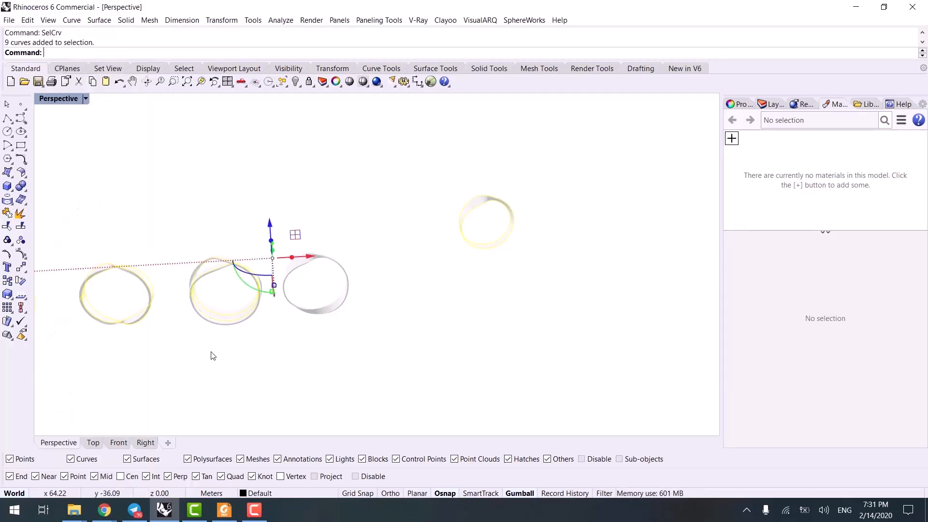
key("Delete")
key("Return")
- Move the distant lofted ring into the row beside the other three ring variants
scroll(371, 321, "down", 5)
right_click_drag(452, 244, 548, 271, "shift")
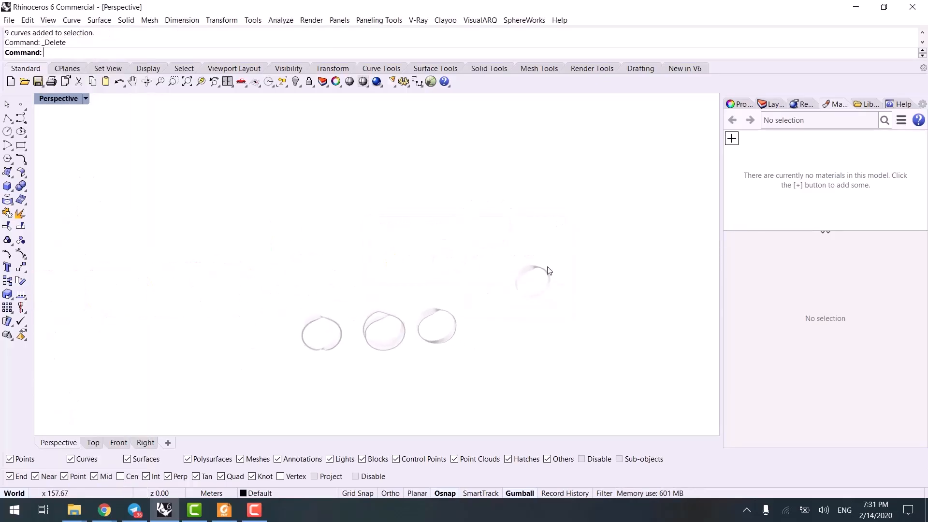
left_click_drag(500, 302, 488, 334)
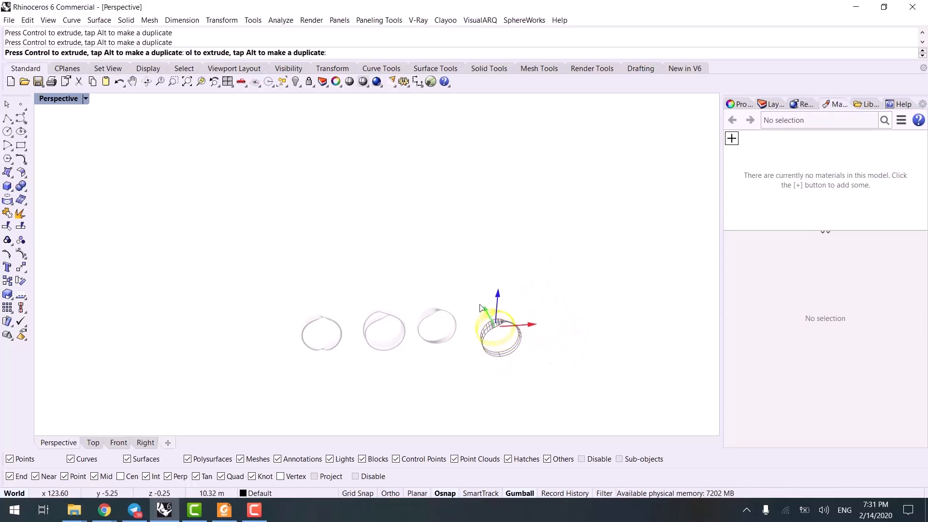
left_click(555, 290)
scroll(432, 325, "up", 6)
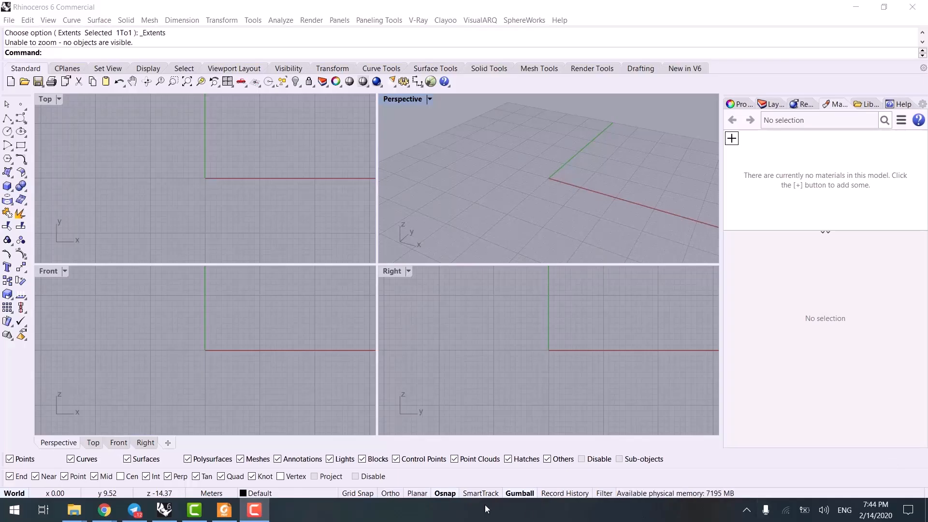
- Study the chain image on page 22 of Jewelry.pdf in Foxit Reader, return to the empty Rhino model and maximize the Top view
left_click(225, 510)
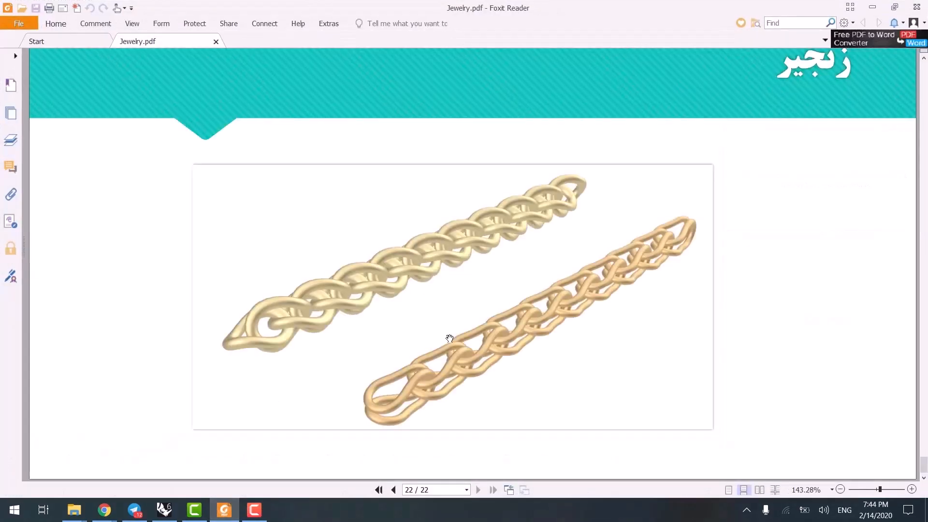
left_click(874, 6)
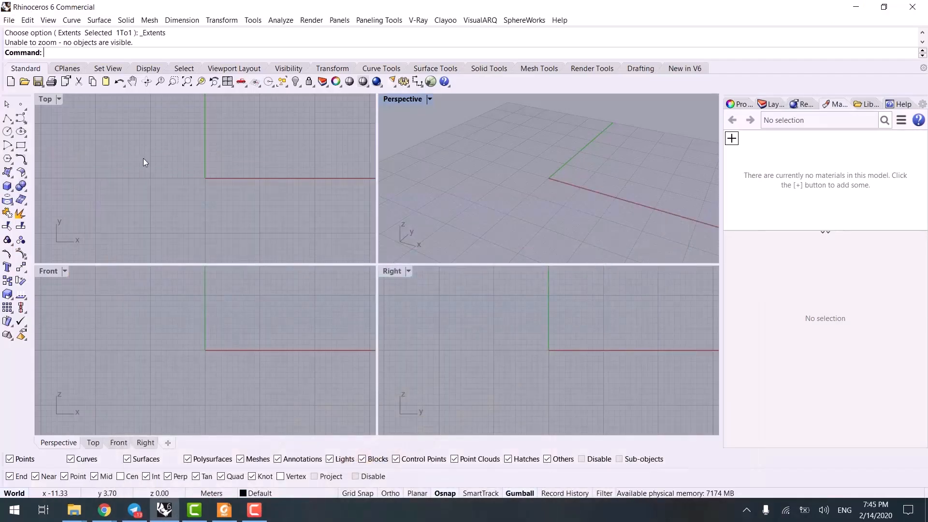
scroll(183, 185, "down", 2)
double_click(41, 103)
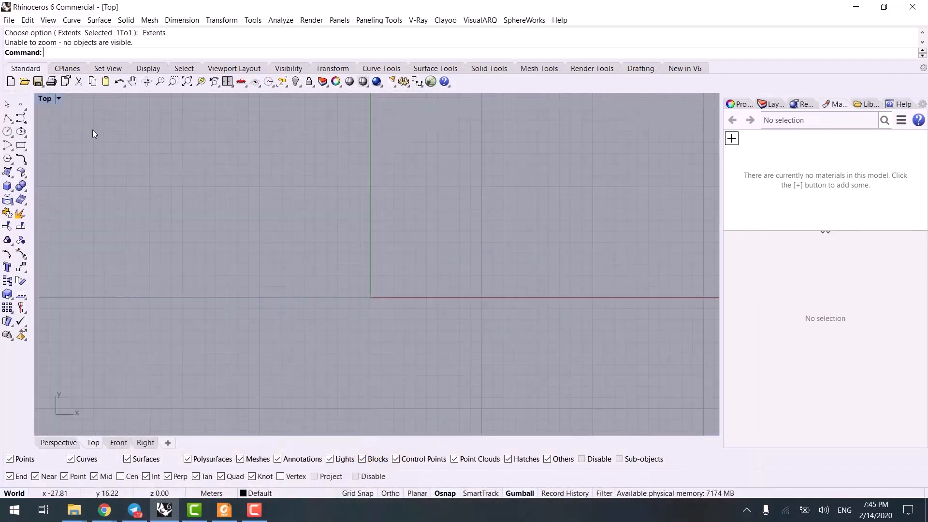
scroll(273, 256, "down", 4)
right_click_drag(273, 255, 255, 215)
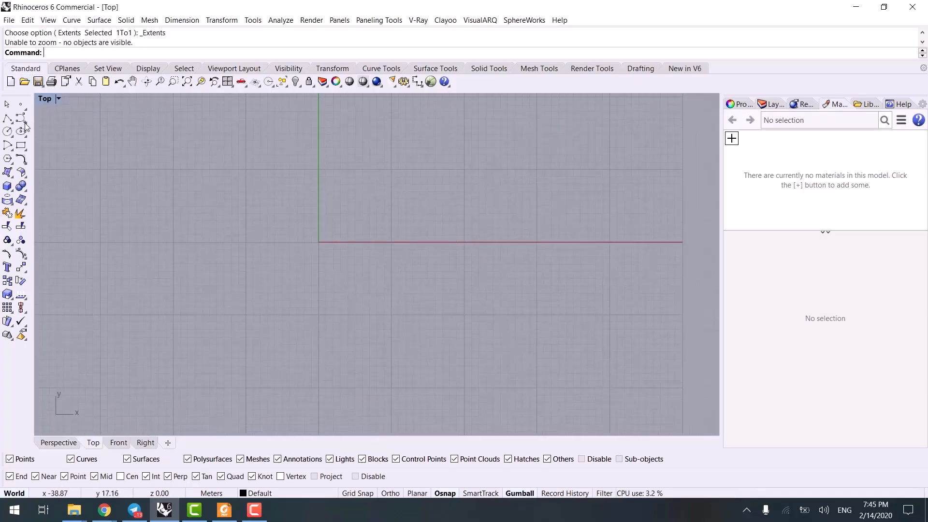
- Draw a 3 m radius circle centred on the X axis at x = -10 with Grid Snap enabled
left_click(6, 132)
left_click(358, 493)
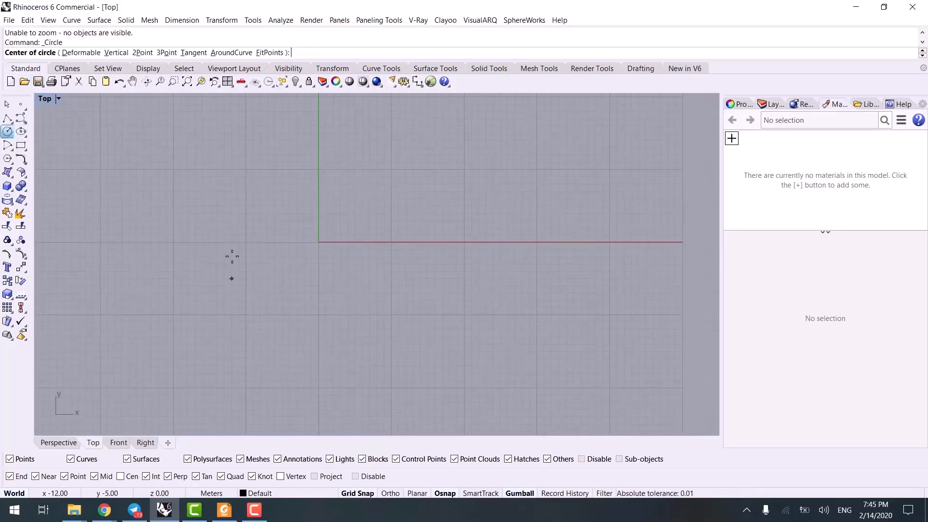
scroll(250, 242, "up", 4)
left_click(251, 243)
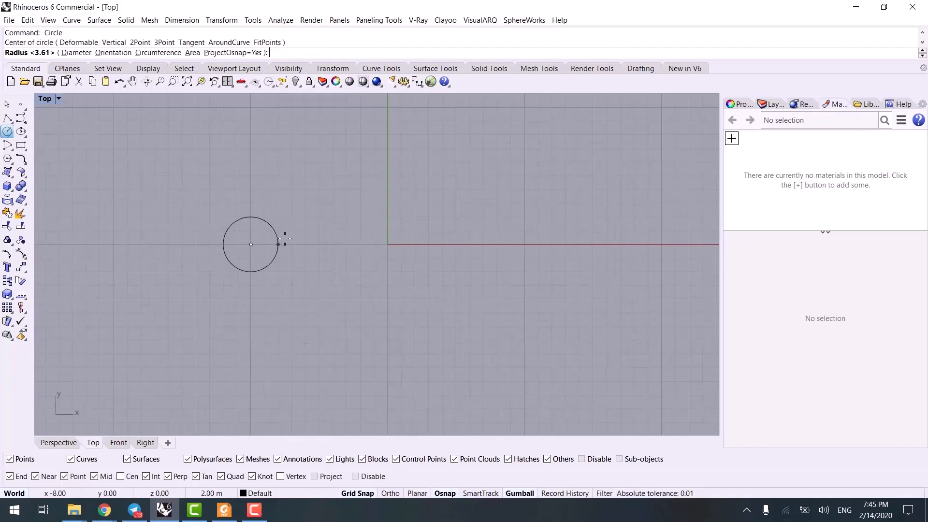
left_click(291, 240)
scroll(297, 290, "down", 3)
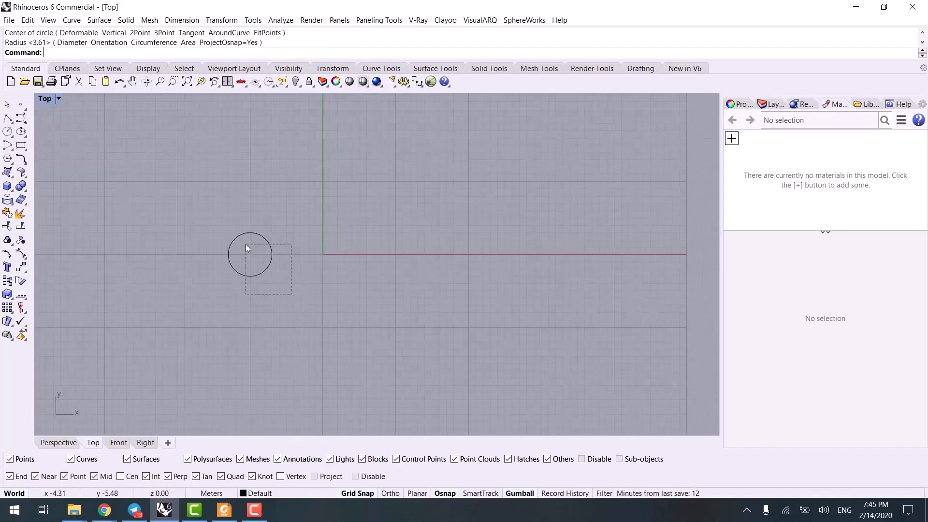
- Mirror the circle across the Y axis through the origin with Ortho on, keeping the original
scroll(273, 258, "up", 3)
left_click(273, 258)
type("mirror")
key("Return")
type("0")
key("Return")
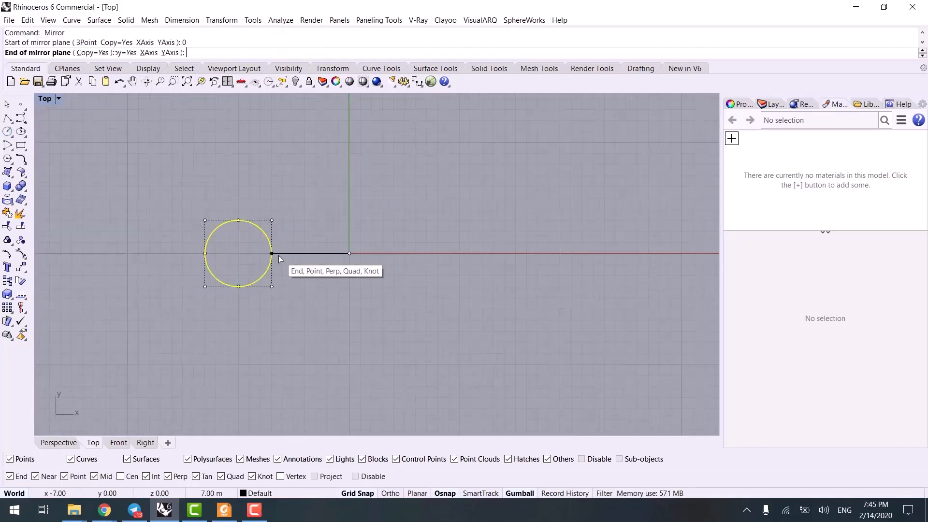
key("F8")
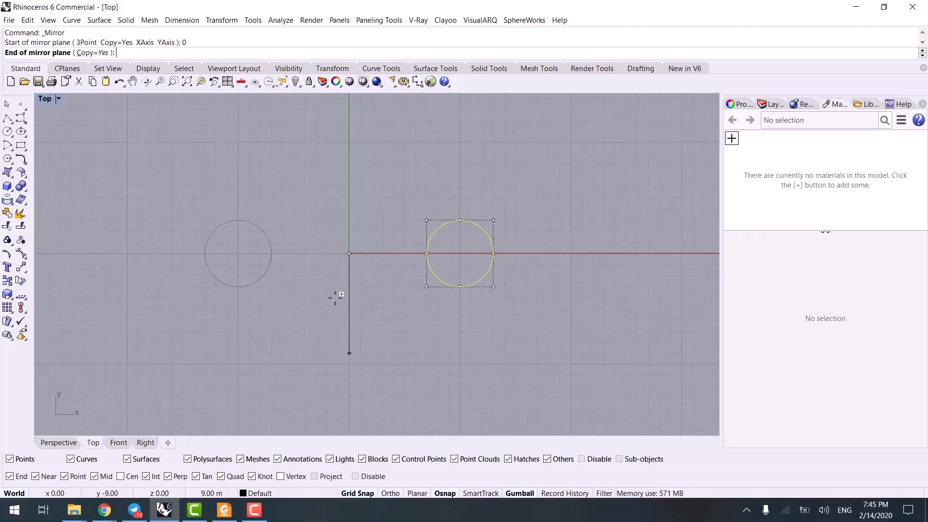
left_click(347, 292)
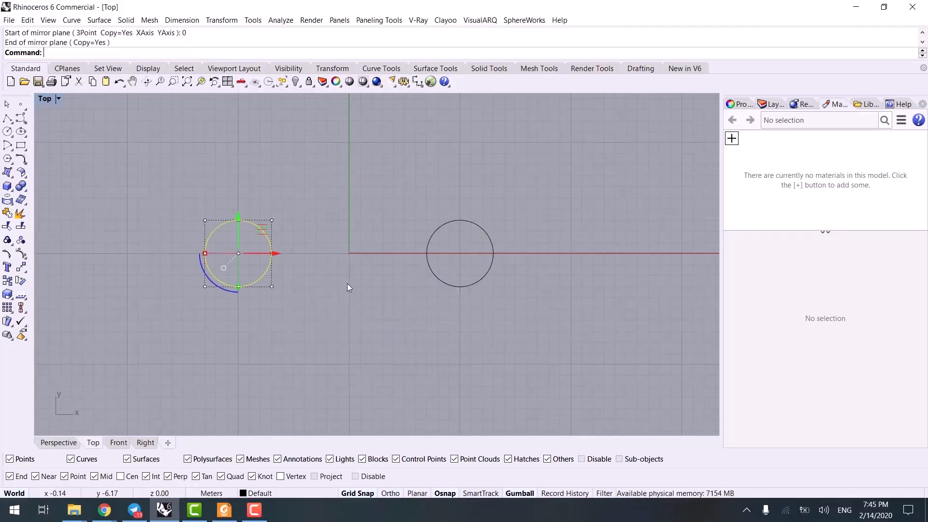
key("Escape")
right_click_drag(354, 219, 364, 222)
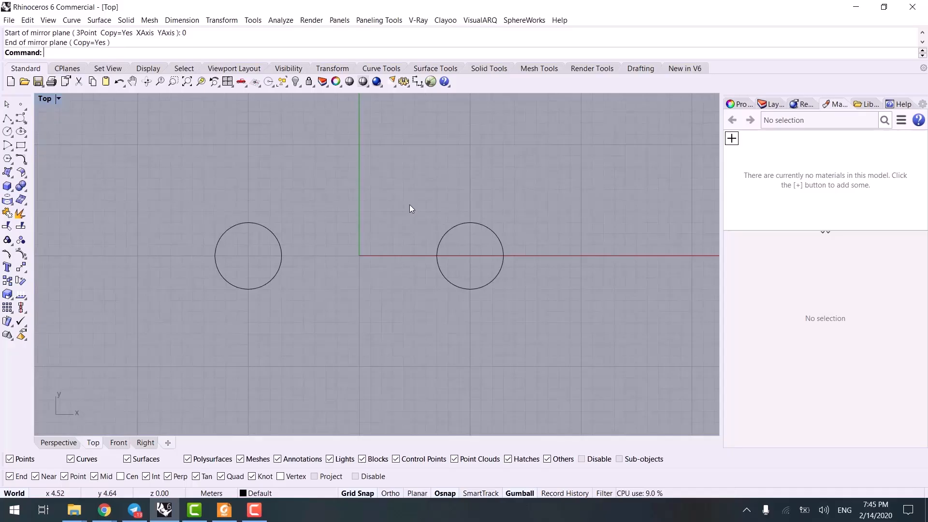
- Start a BlendCrv between the upper sides of the two circles with Curvature continuity at both ends
type("BlendCrv")
key("Return")
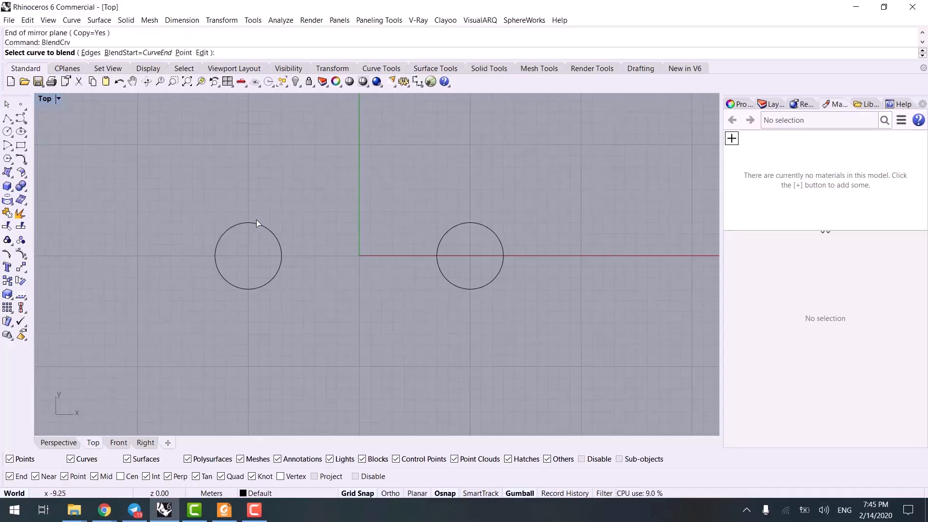
left_click(385, 234)
left_click(473, 223)
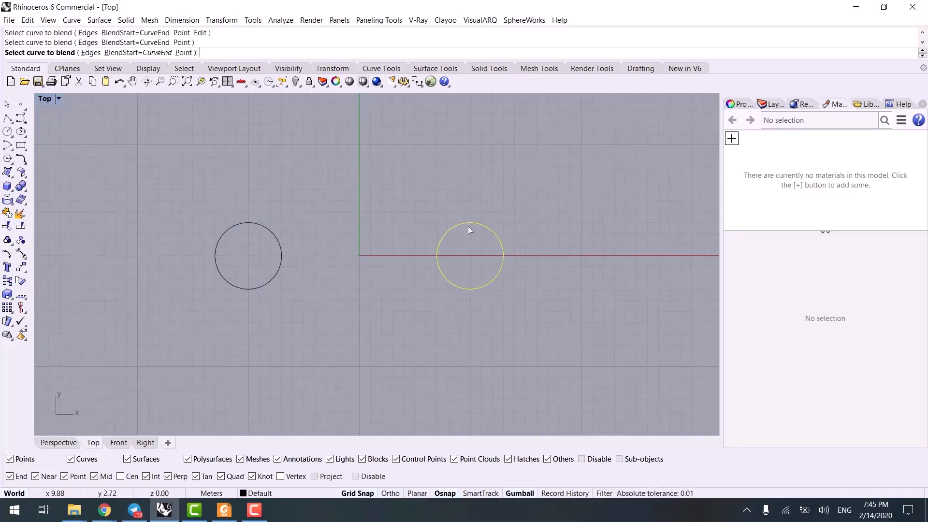
left_click(248, 223)
scroll(329, 316, "up", 1)
right_click_drag(329, 314, 261, 335)
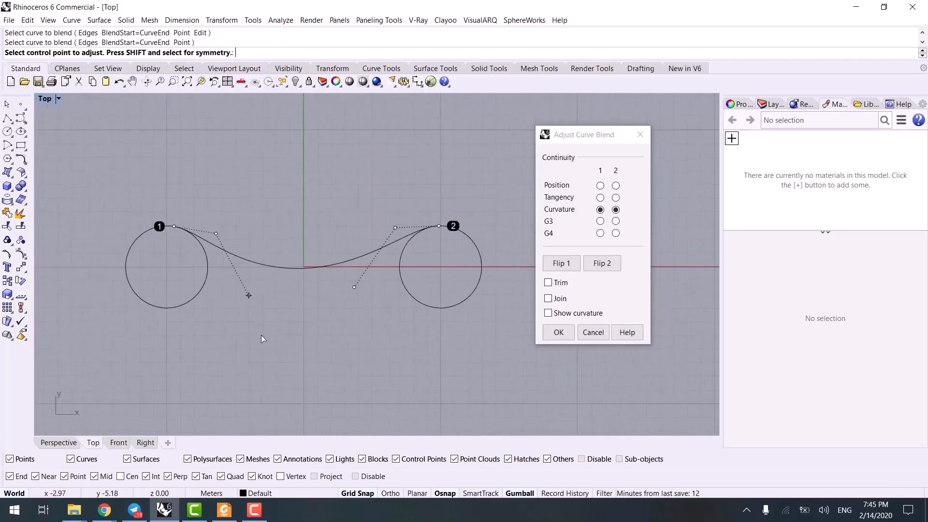
- Snap blend end 2 to the top quadrant point of its circle
scroll(428, 209, "up", 4)
right_click_drag(447, 248, 410, 276)
scroll(409, 275, "up", 10)
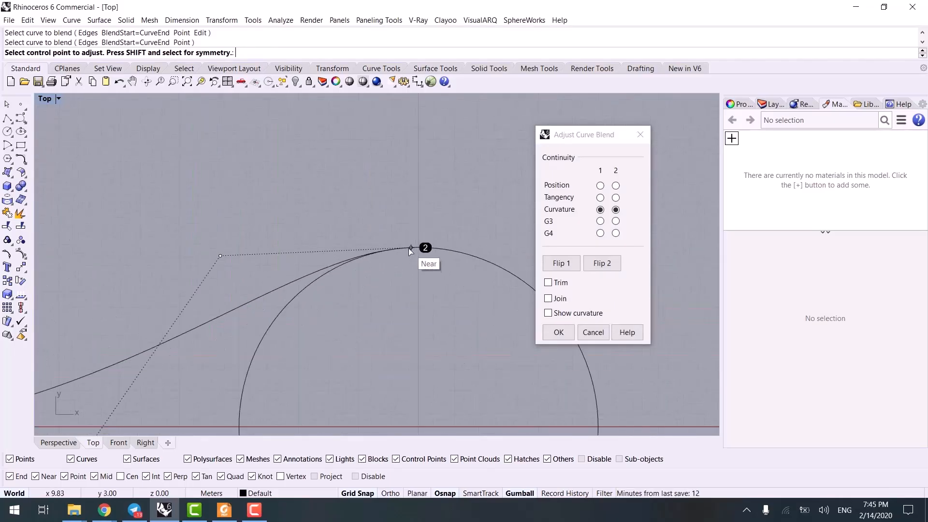
left_click(409, 250)
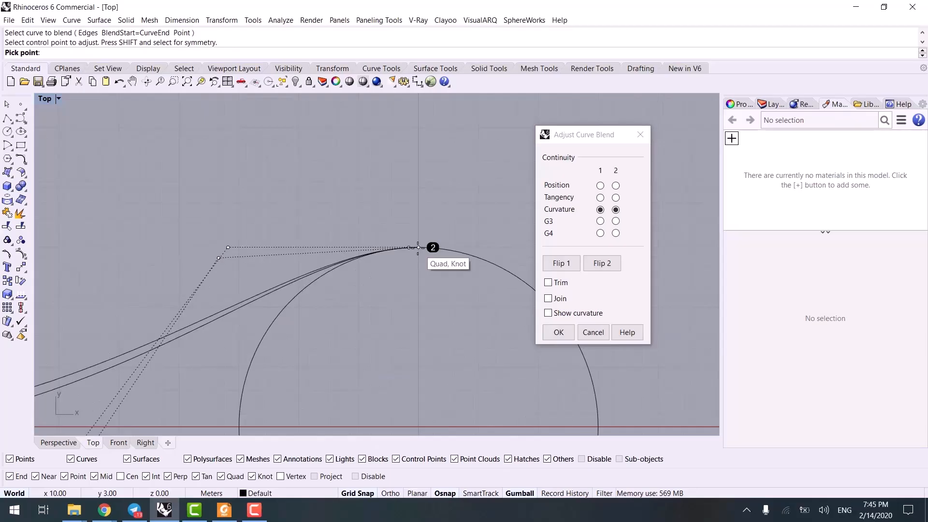
left_click(418, 248)
scroll(418, 248, "down", 5)
scroll(217, 287, "down", 2)
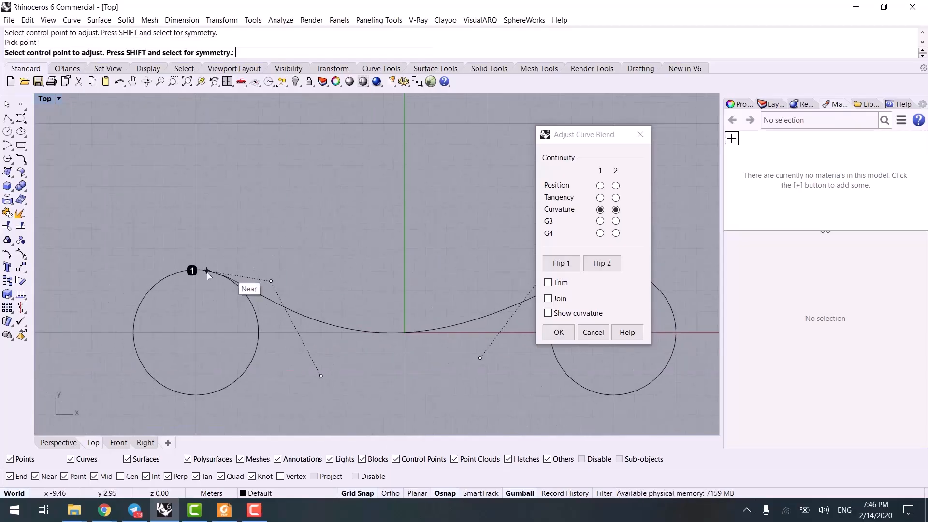
- Snap blend end 1 to the top quadrant point of its circle and finish the curve blend
scroll(207, 272, "up", 6)
left_click(208, 270)
left_click(187, 268)
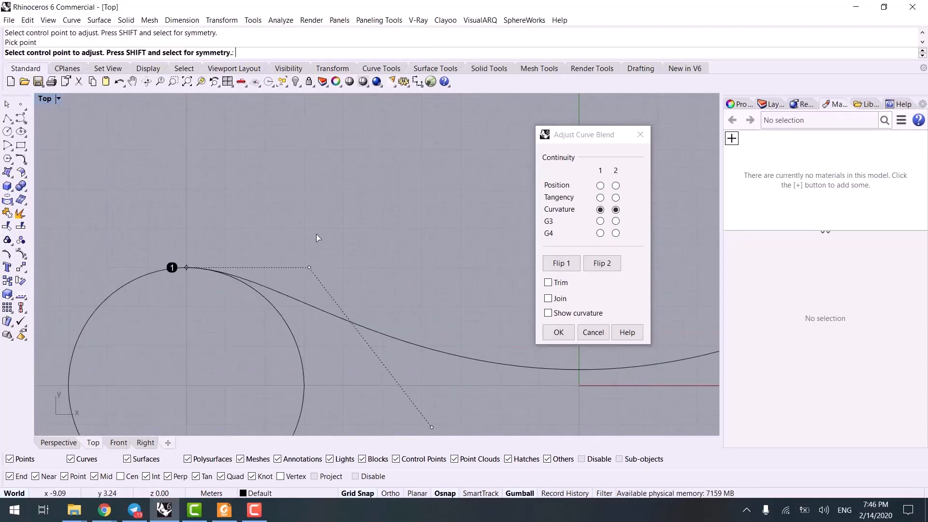
scroll(316, 234, "down", 8)
right_click_drag(358, 250, 211, 234)
right_click(343, 205)
- Mirror the blend curve across the X axis through the origin to connect the circles' lower sides
left_click_drag(313, 311, 274, 231)
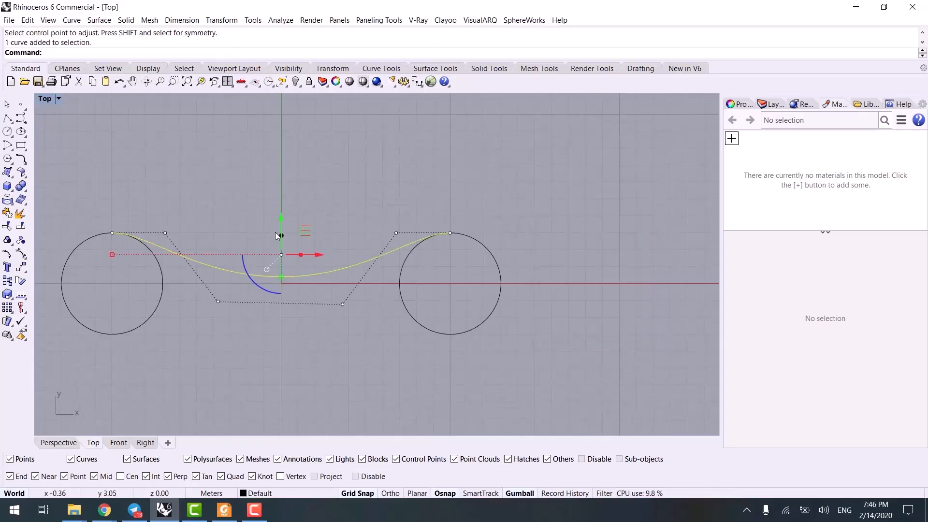
type("mi")
key("Return")
type("0")
key("Return")
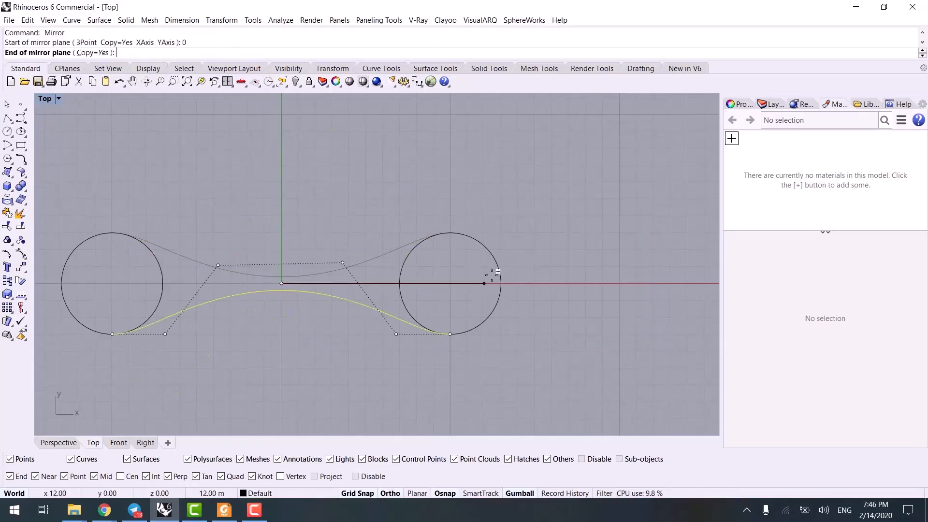
left_click(626, 274)
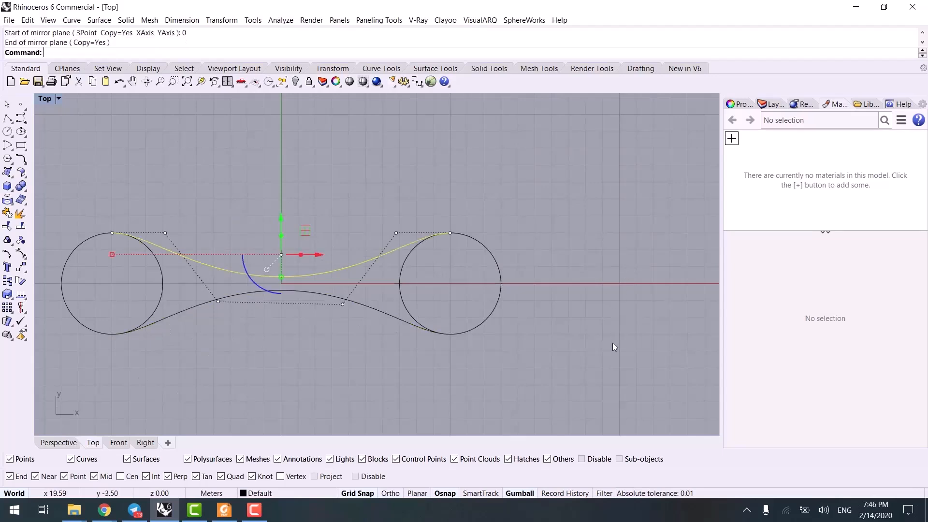
key("Escape")
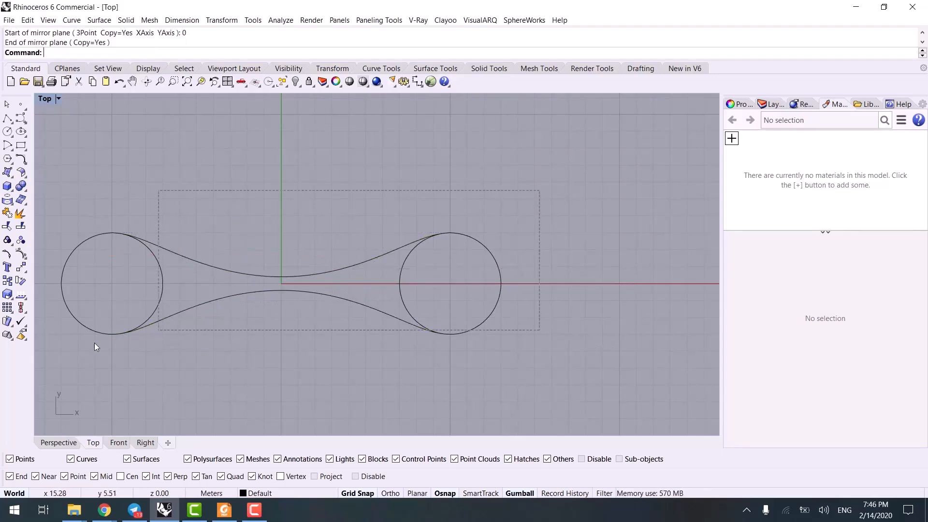
- Trim away the inner arcs of both circles and join the remaining four curves into one closed outline
left_click_drag(94, 343, 84, 346)
type("tr")
key("Return")
left_click(162, 280)
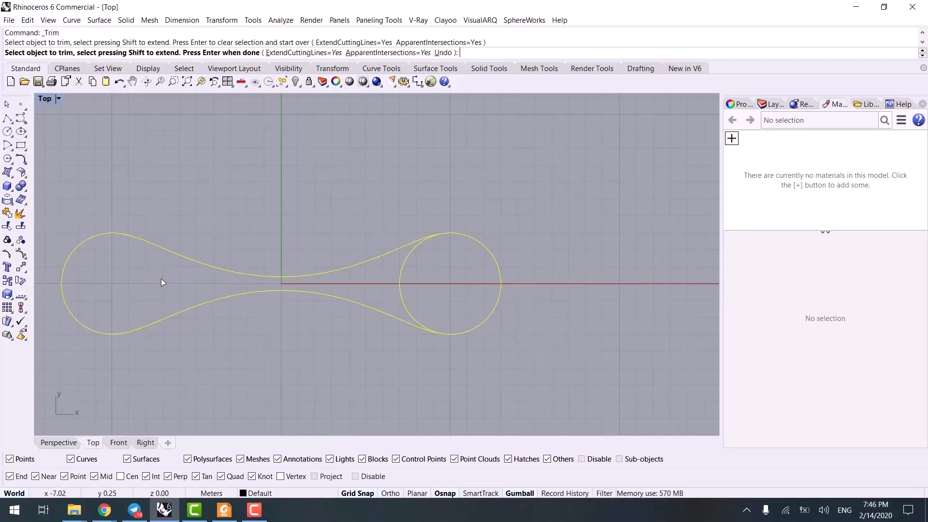
left_click(400, 268)
key("Return")
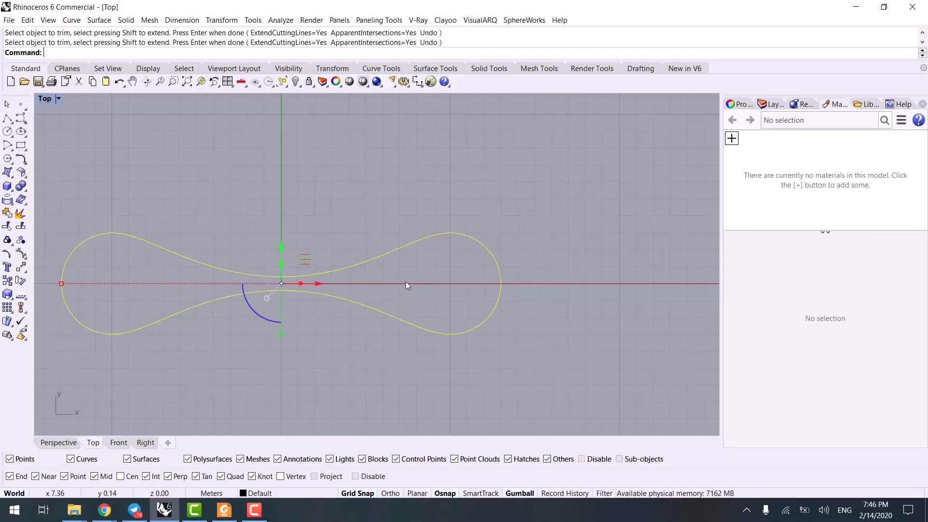
type("J")
key("Return")
key("Escape")
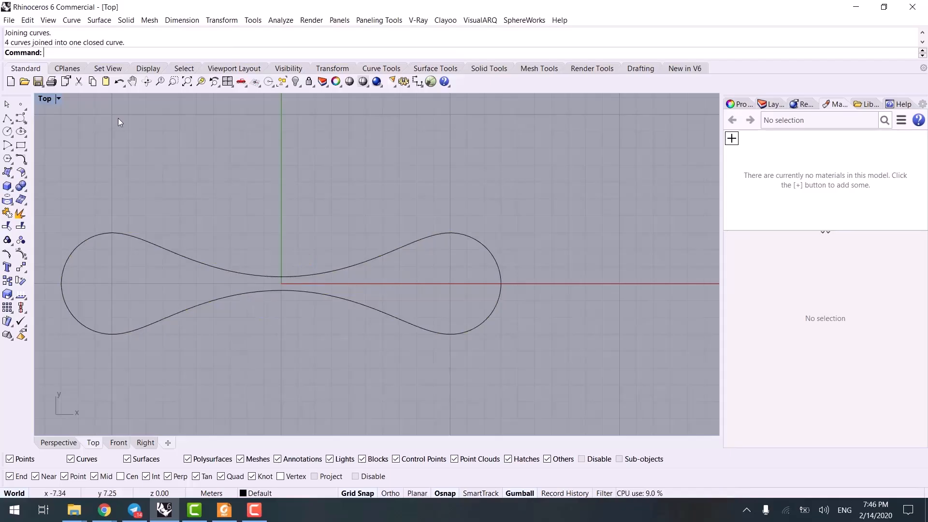
- Raise the two lower middle control points of the closed outline to widen the waist on its upper side
left_click(182, 256)
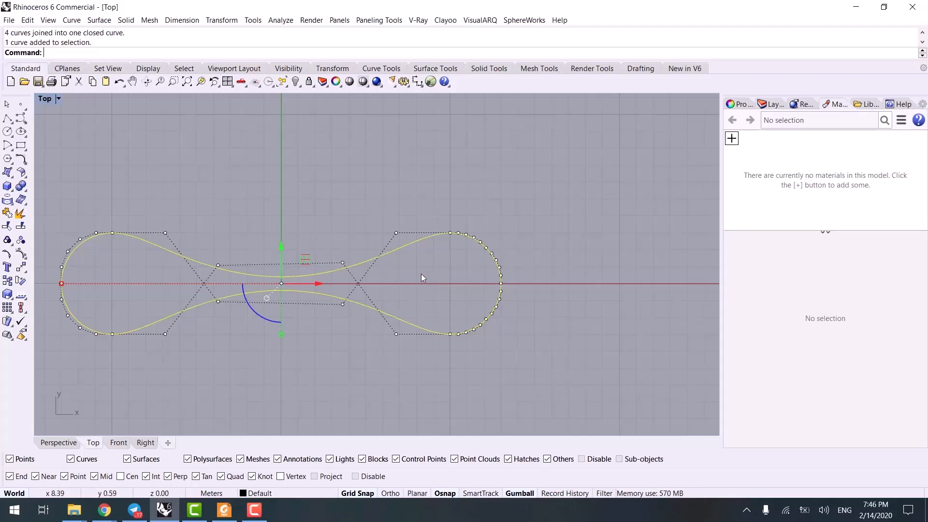
left_click(209, 317)
left_click_drag(211, 311, 350, 294)
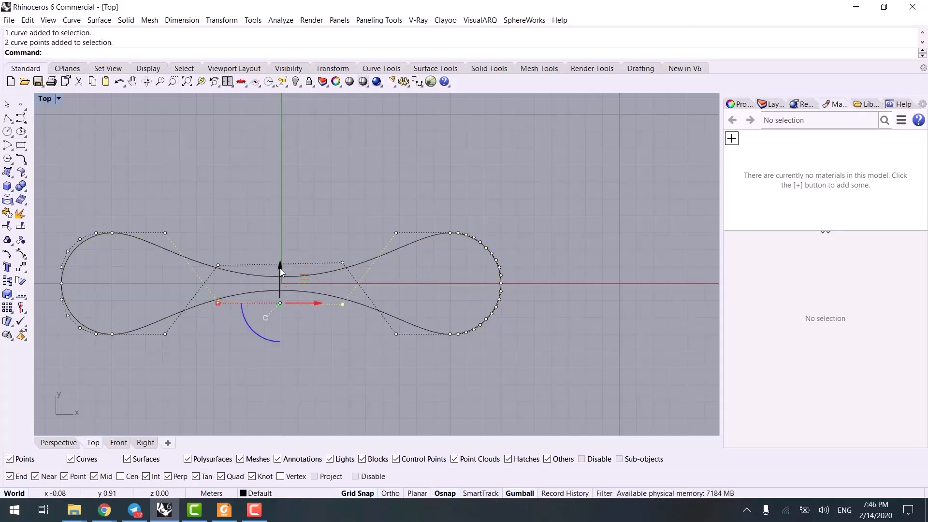
left_click_drag(280, 268, 283, 262)
key("Escape")
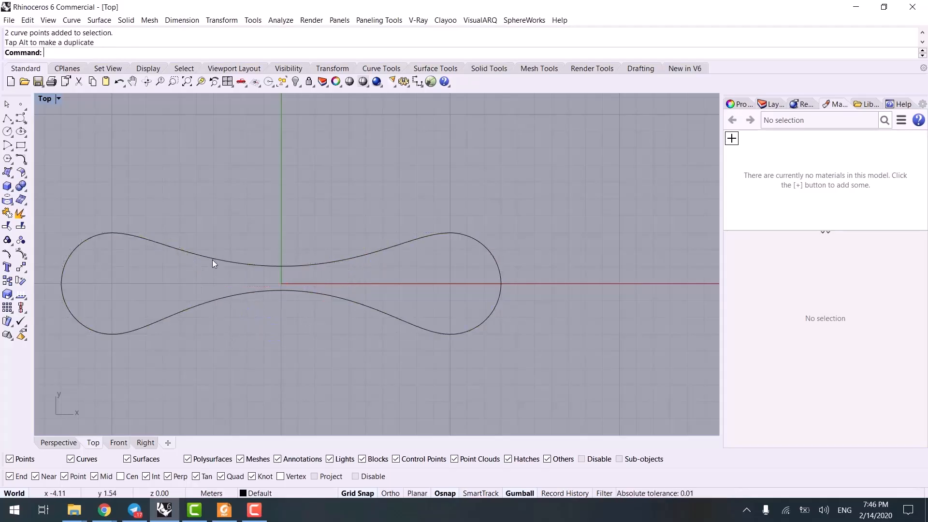
- Lower the two middle control points shaping the outline's lower side to widen the waist, and hide the control points
left_click(228, 292)
key("F10")
left_click_drag(205, 226, 345, 277)
left_click_drag(278, 234, 279, 252)
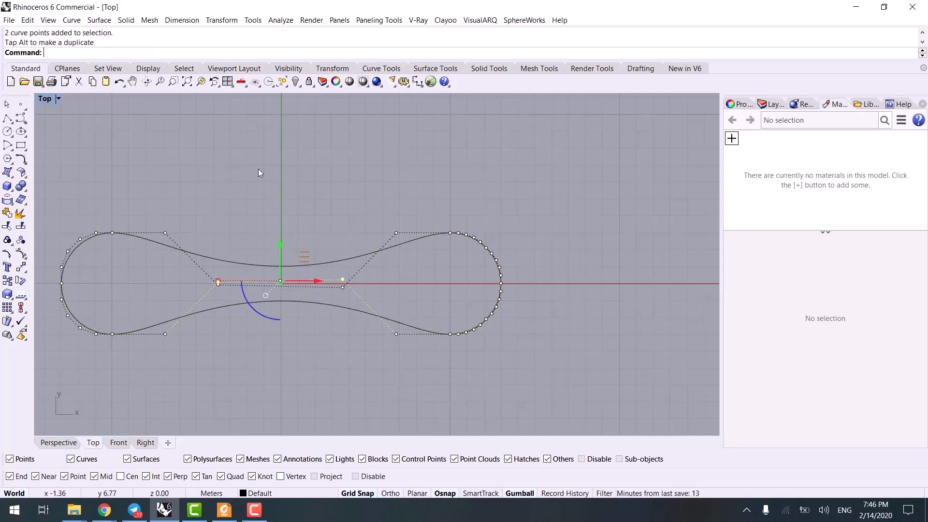
key("Escape")
key("Escape")
- Create a closed pipe of radius 0.7 along the dumbbell-shaped outline, without any additional radius
scroll(268, 310, "down", 4)
left_click(287, 302)
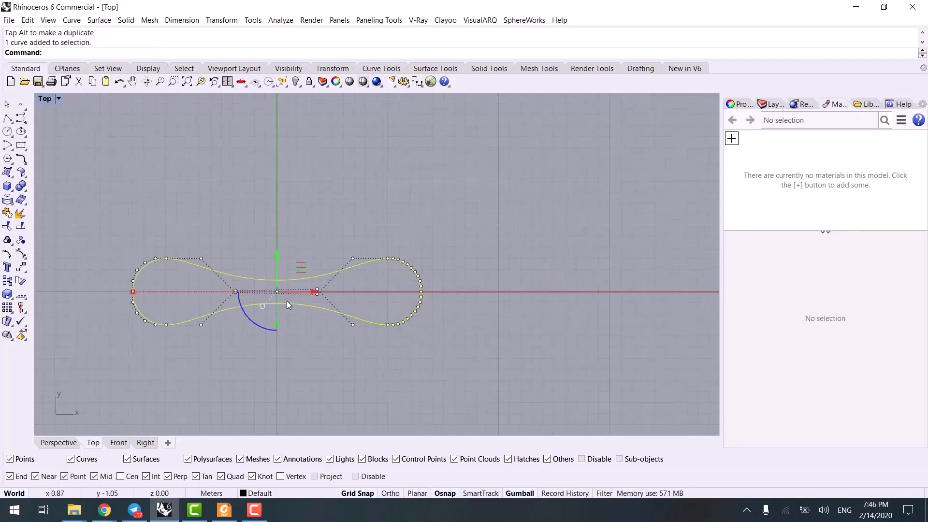
type("Pipe")
key("Return")
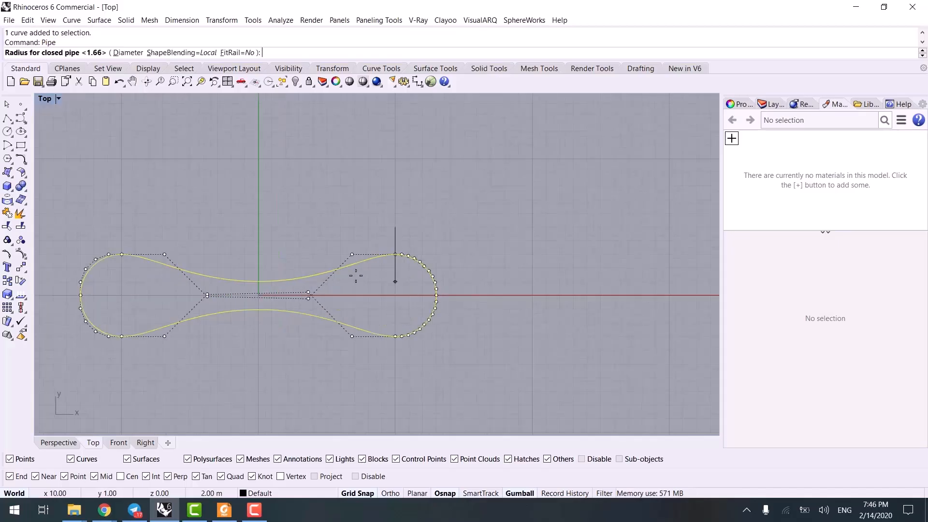
scroll(356, 276, "up", 4)
scroll(434, 264, "up", 2)
right_click_drag(410, 297, 452, 271)
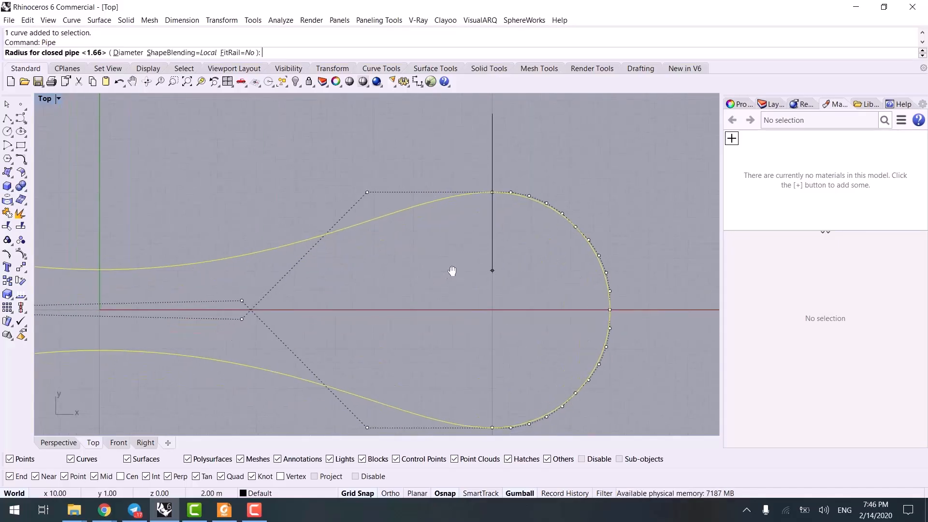
key("Return")
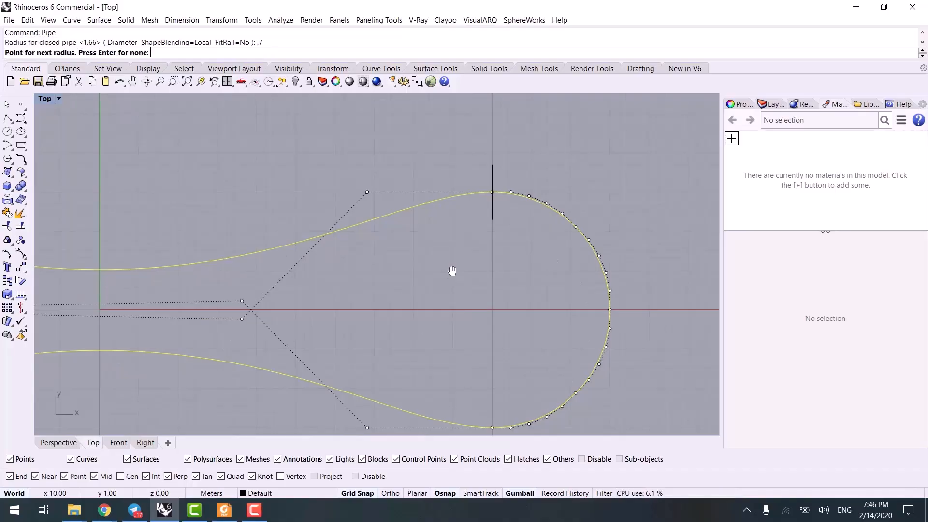
scroll(465, 256, "down", 5)
key("Return")
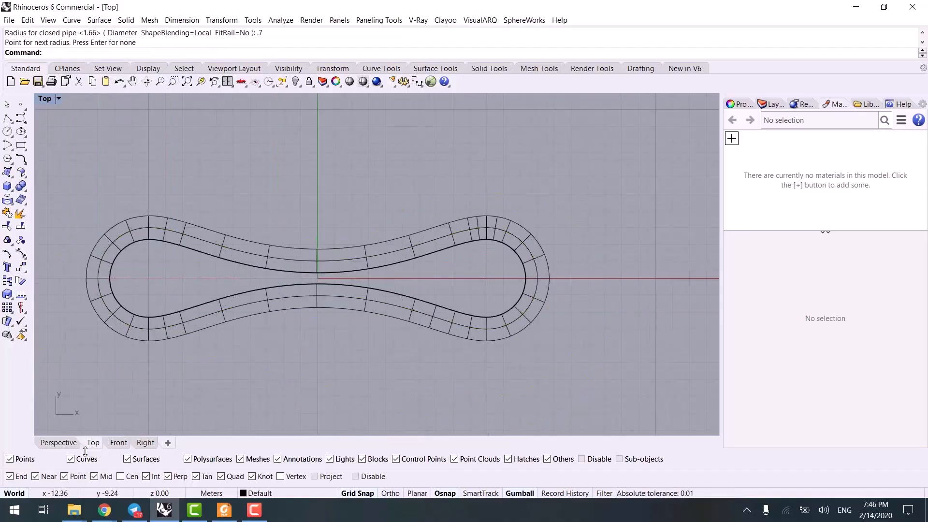
- Start bending the pipe in the front view, with a horizontal spine from the origin to just beyond the pipe's end on the X axis
left_click(58, 442)
right_click_drag(327, 318, 383, 272)
left_click(118, 442)
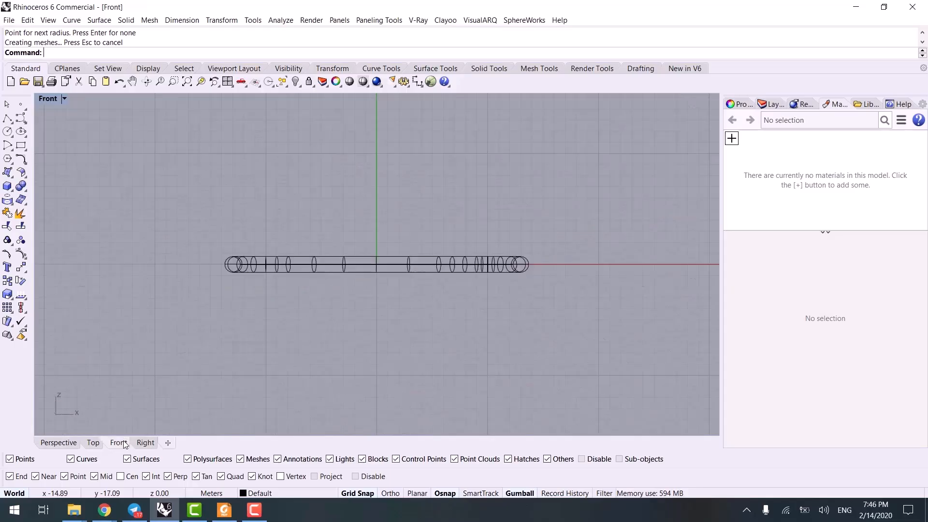
left_click(376, 273)
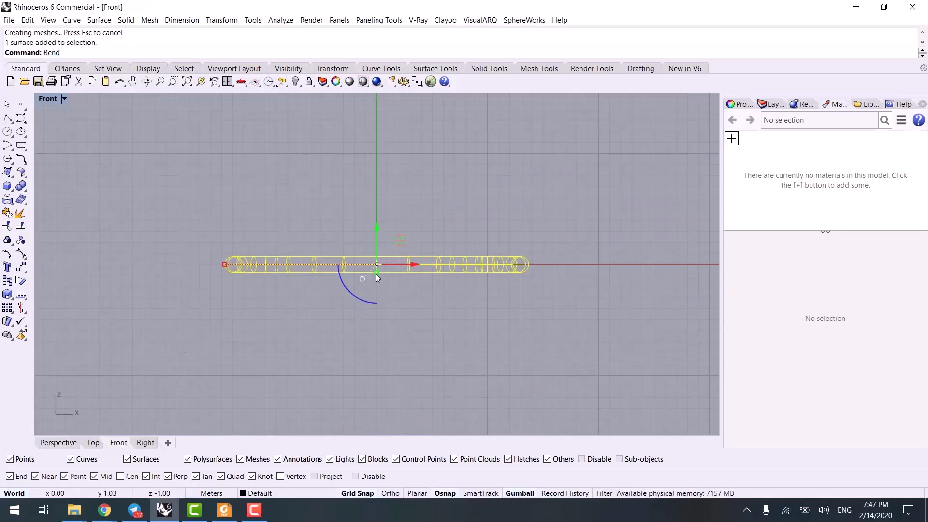
type("Bend")
key("Return")
type("0")
key("Return")
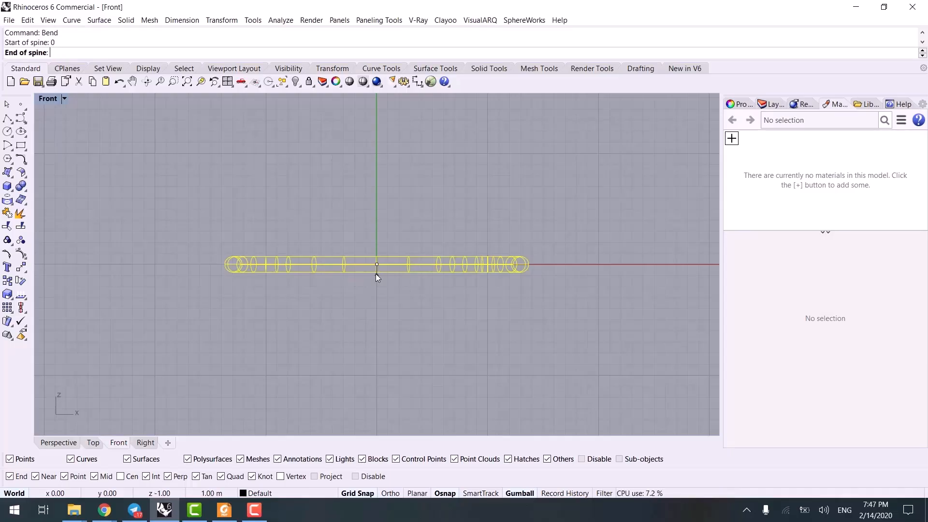
scroll(570, 256, "up", 3)
key("F8")
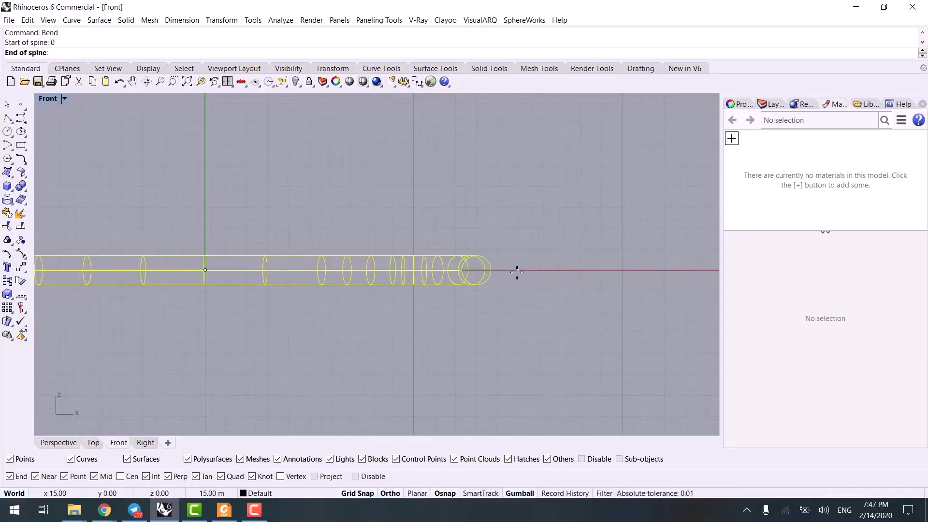
left_click(499, 270)
key("F8")
- Bend the pipe symmetrically upward through a point on the vertical axis, curling both ends until they nearly meet
scroll(439, 203, "down", 2)
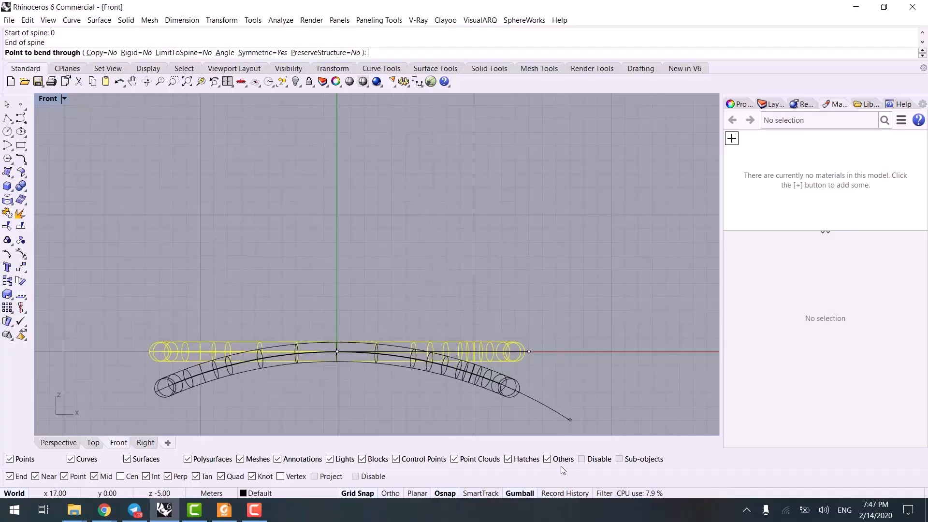
left_click(261, 52)
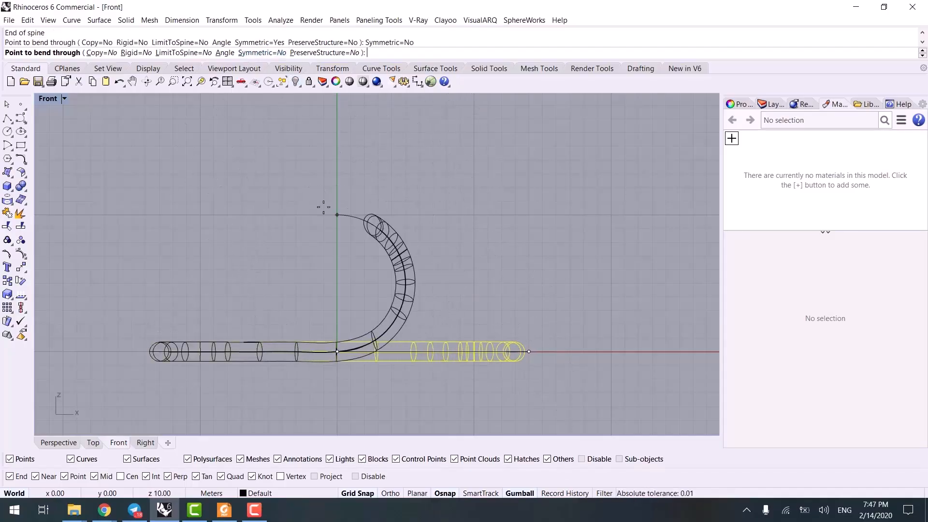
left_click(261, 52)
scroll(392, 202, "down", 3)
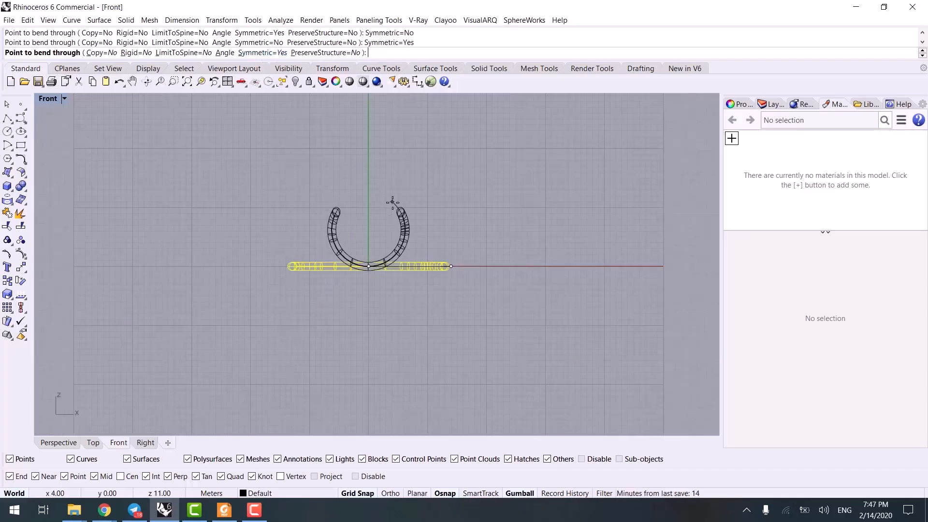
scroll(376, 207, "up", 1)
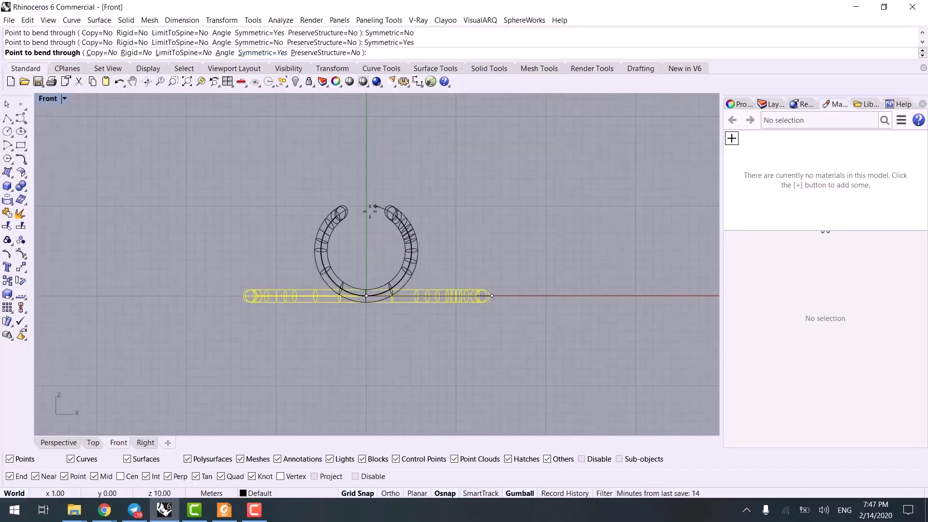
left_click(366, 215)
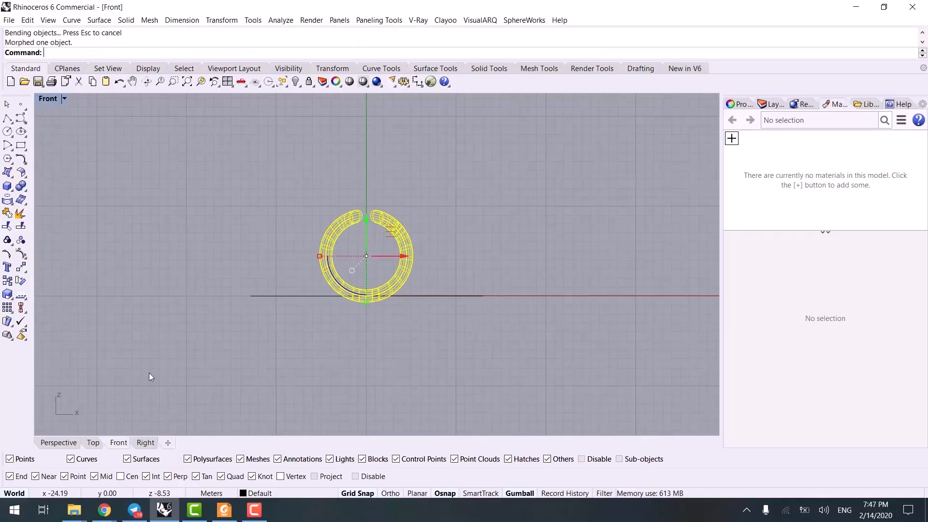
- Try to stretch the bent link vertically with a single-axis scale, and undo it
left_click(58, 443)
right_click_drag(317, 336, 269, 342)
left_click(270, 342)
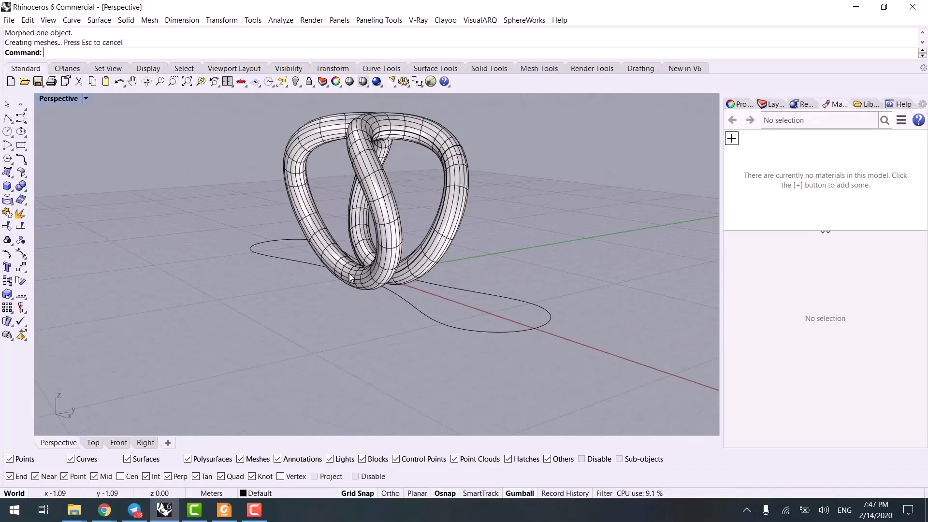
left_click(338, 271)
right_click_drag(314, 309, 405, 321)
right_click_drag(405, 321, 391, 352, "shift")
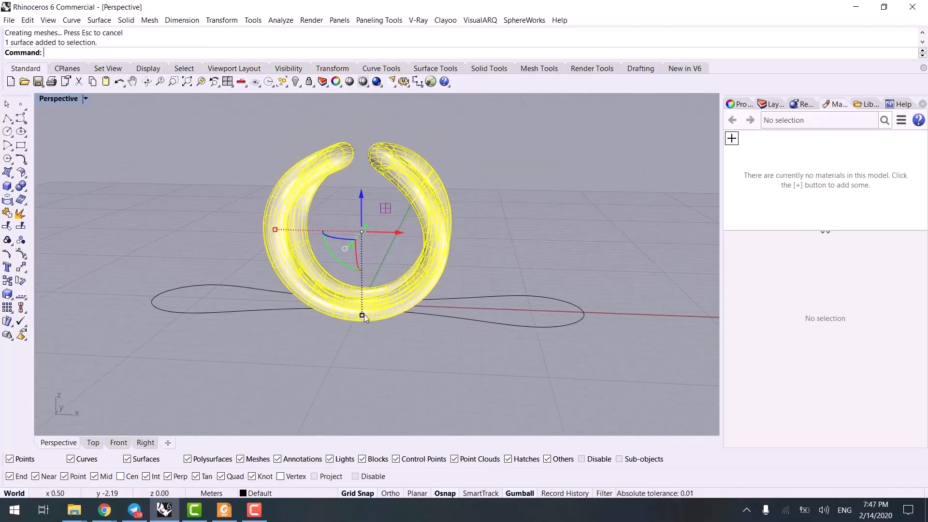
left_click_drag(362, 314, 362, 345)
key("ctrl+z")
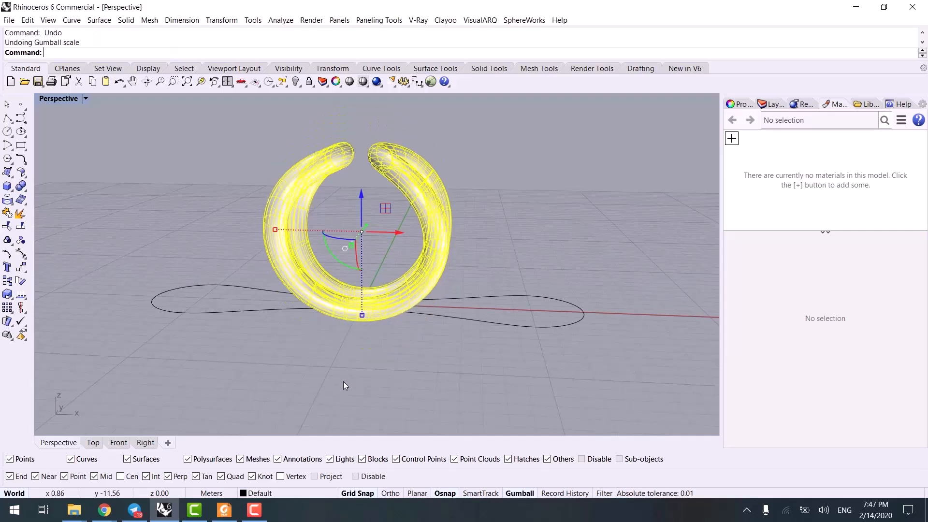
- Apply CageEdit to the bent link with a world-aligned bounding box, 4 points and degree 3 in each direction, deforming the whole object
type("geEdit")
key("Return")
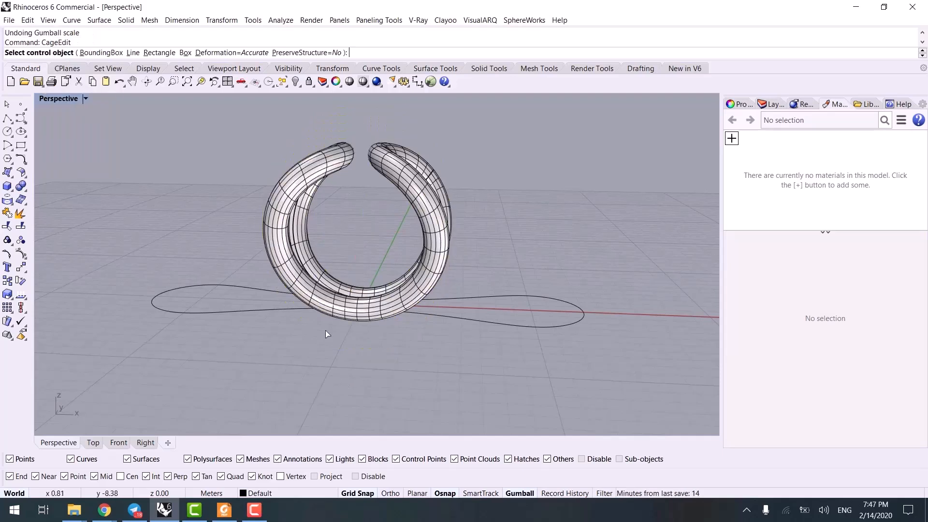
left_click(101, 53)
key("Return")
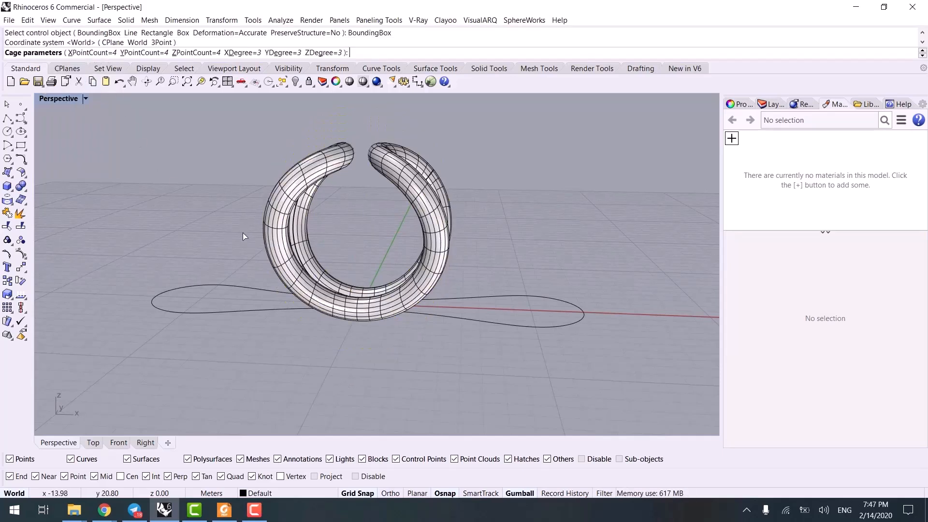
key("Return")
key("Return")
- Raise the uppermost layer of cage points along Z to stretch the link's open end upward
scroll(251, 261, "down", 4)
right_click_drag(251, 284, 283, 265)
left_click_drag(216, 155, 409, 200)
right_click_drag(412, 237, 376, 275, "shift")
left_click_drag(291, 186, 291, 163)
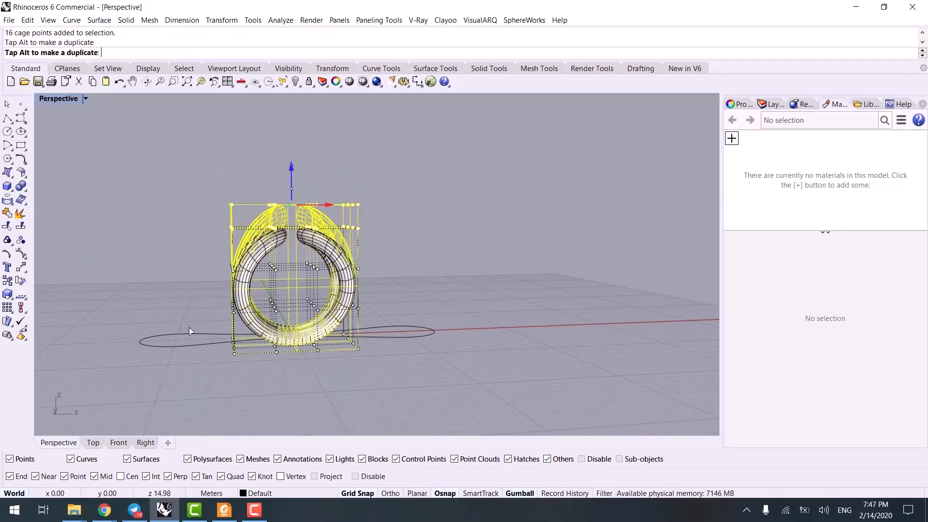
right_click_drag(286, 297, 261, 292)
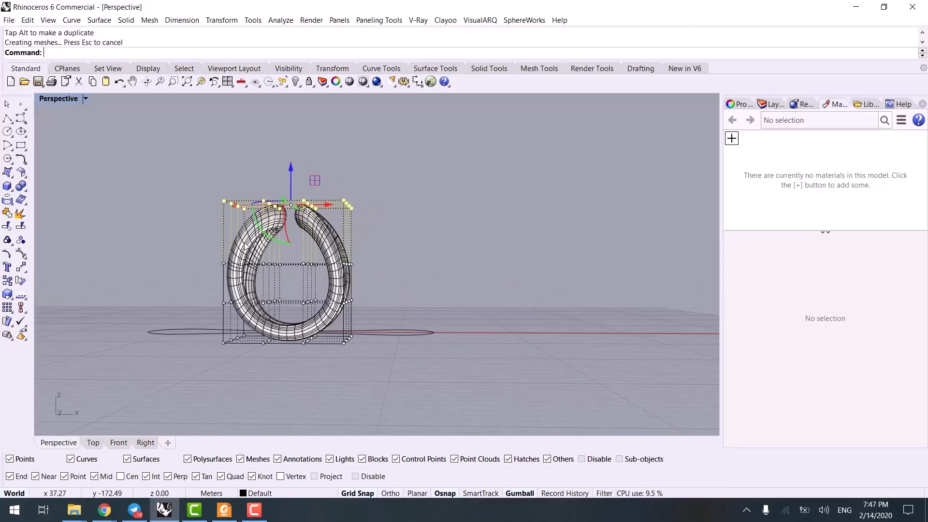
- Try to narrow the lower-middle layer of cage points along X, and undo the scale
scroll(195, 259, "up", 4)
left_click(193, 261)
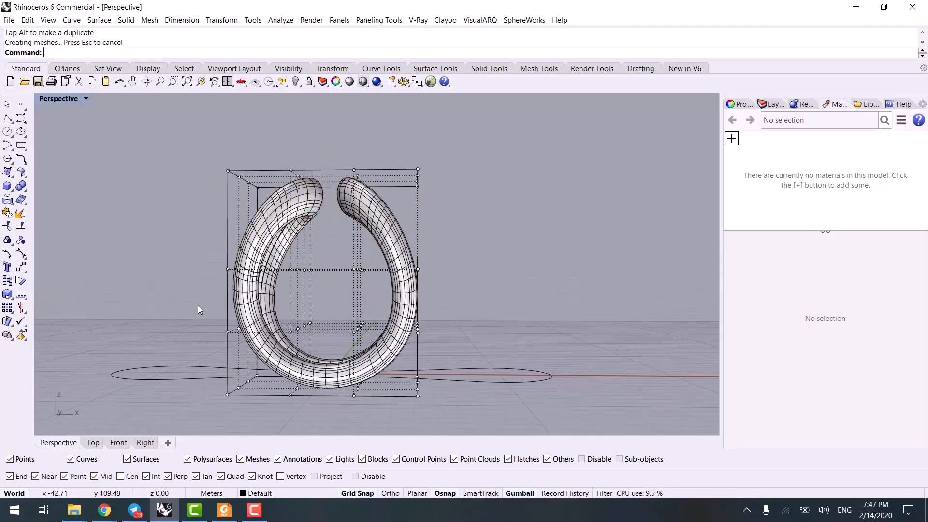
left_click_drag(192, 303, 488, 353)
right_click_drag(319, 356, 334, 363)
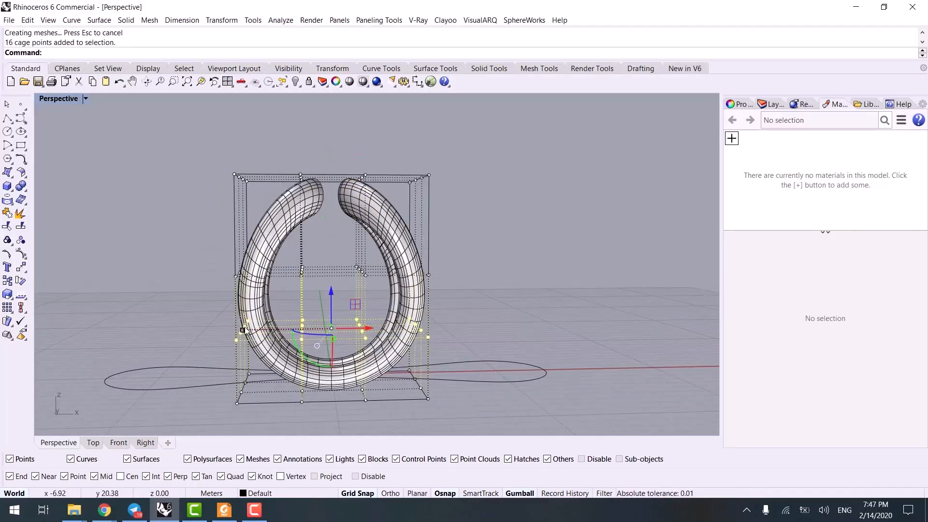
left_click_drag(243, 330, 264, 333)
key("ctrl+z")
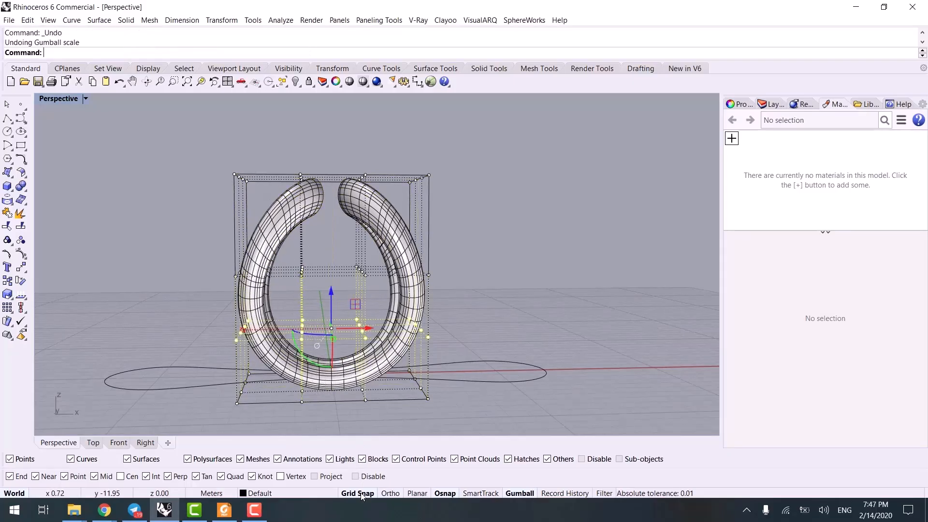
- Try to narrow the upper-middle layer of cage points along X with grid snap off, and undo the scale
left_click_drag(182, 249, 462, 298)
right_click_drag(358, 292, 360, 316)
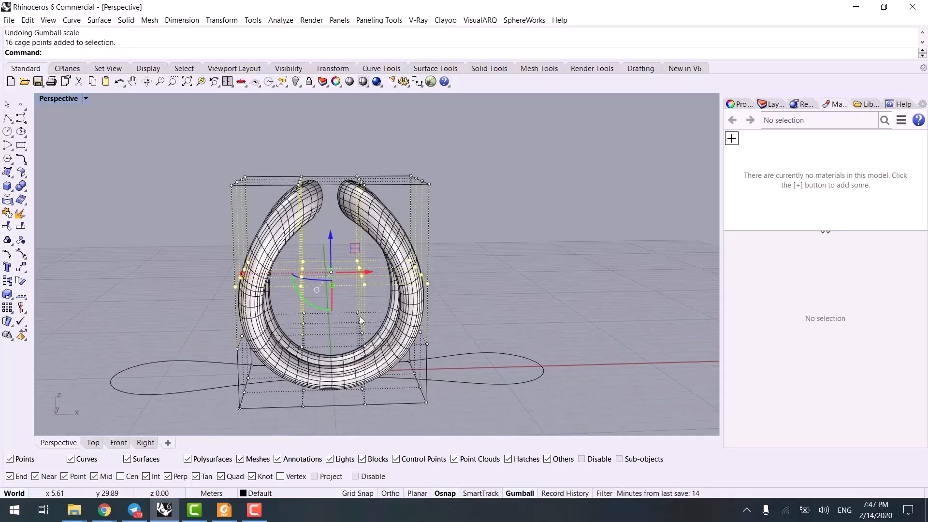
left_click_drag(241, 273, 271, 279)
right_click_drag(276, 284, 390, 304)
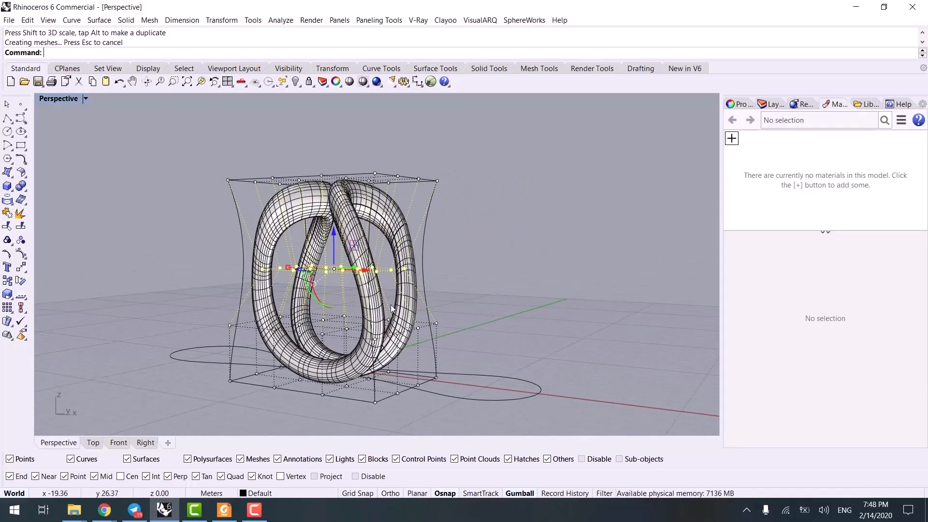
right_click_drag(495, 282, 459, 149)
key("ctrl+z")
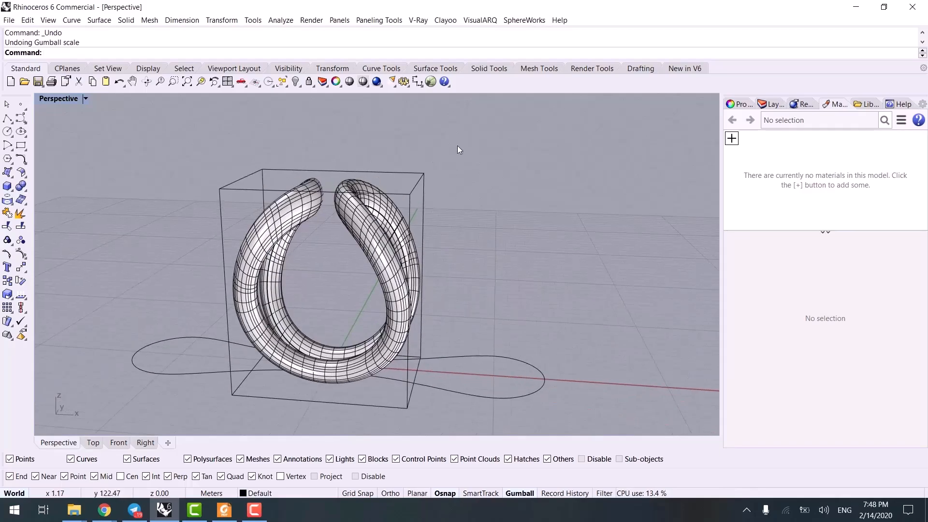
- Delete the control cage and the original dumbbell outline curve, keeping only the bent link
left_click_drag(414, 184, 414, 183)
key("Delete")
left_click(471, 367)
key("Delete")
- Rotate the link 90 degrees about the X axis to lay it flat, and move it down along Z
right_click_drag(470, 366, 363, 309)
left_click(403, 249)
left_click(322, 291)
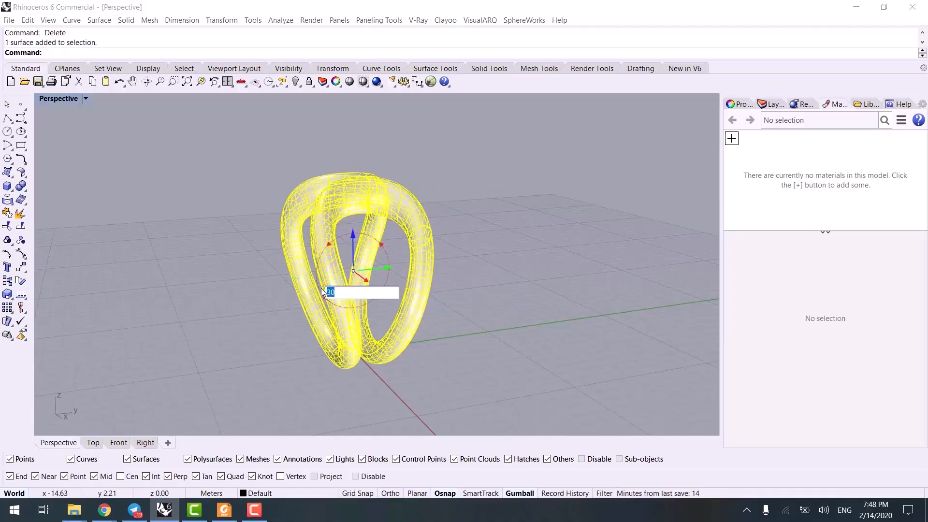
key("Return")
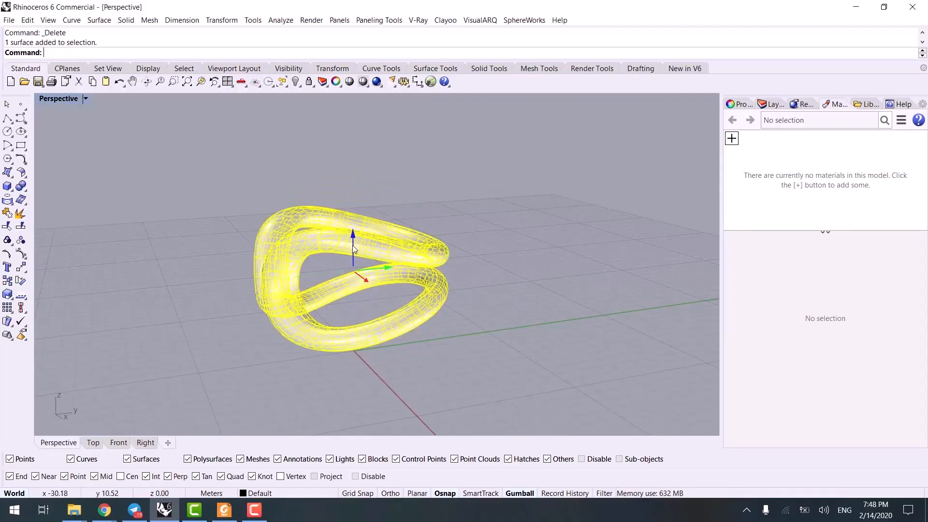
left_click_drag(352, 247, 353, 287)
left_click(472, 326)
right_click_drag(472, 326, 375, 374)
- Array the bent link linearly into 14 copies along the negative Y direction, spaced about 6.4 m apart with Ortho on
left_click(413, 329)
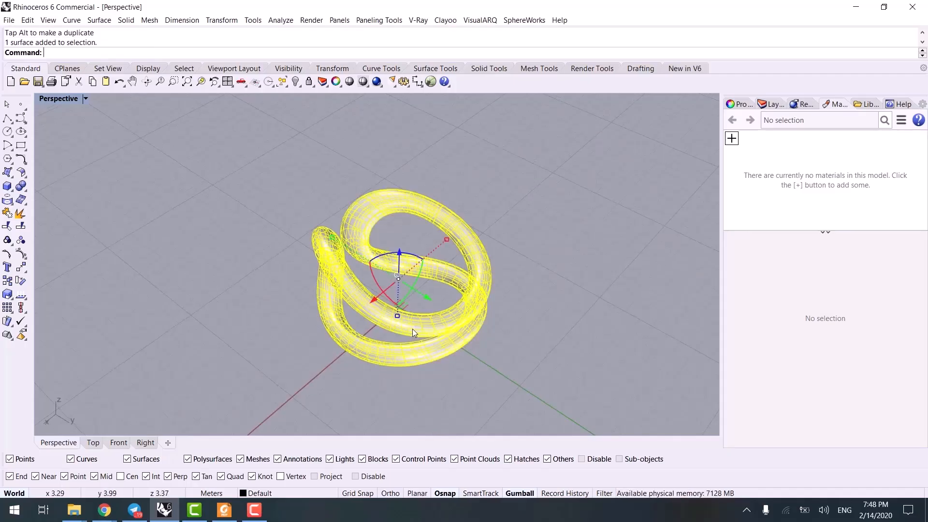
left_click(11, 311)
left_click(94, 312)
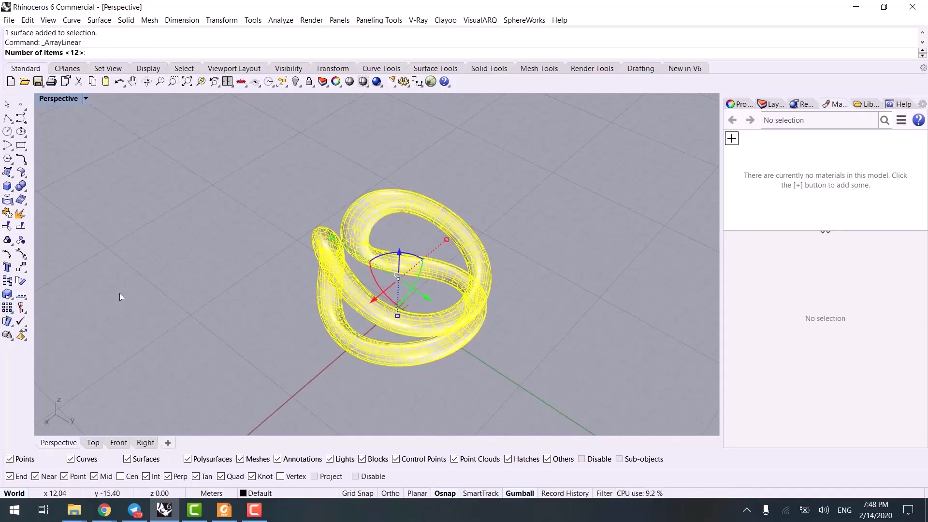
type("14")
key("Return")
left_click(91, 443)
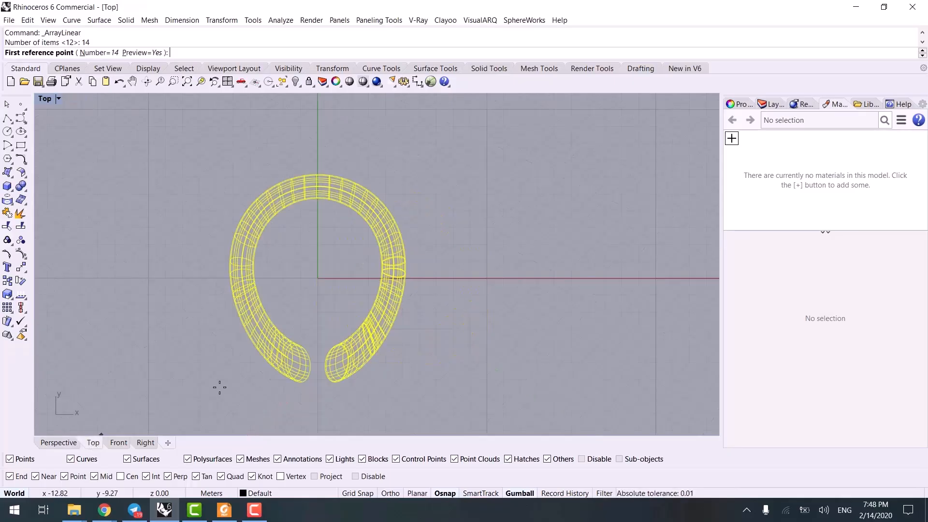
scroll(293, 367, "down", 6)
right_click_drag(348, 292, 358, 223)
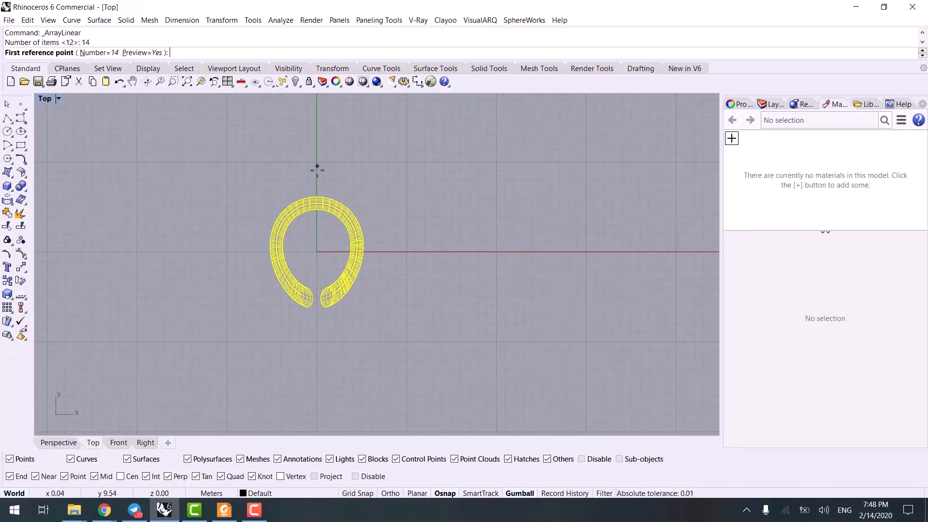
left_click(317, 183)
key("F8")
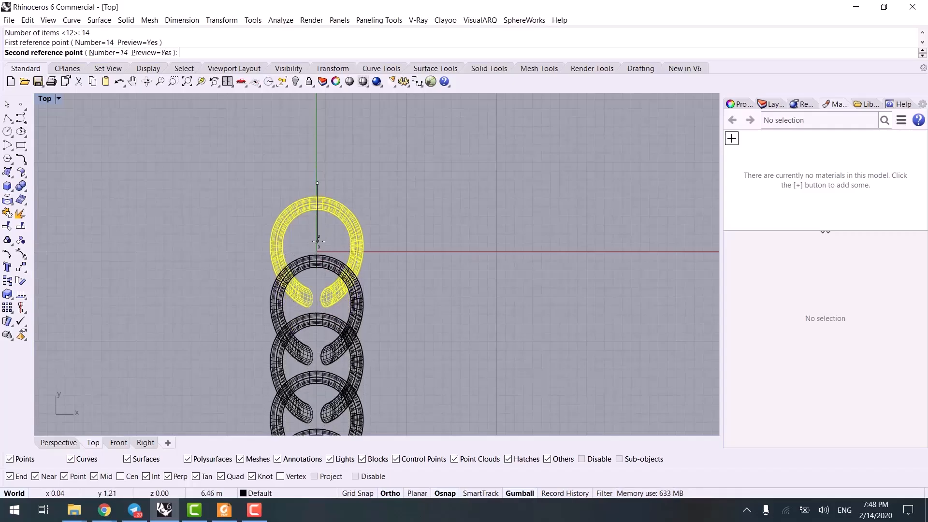
left_click(318, 240)
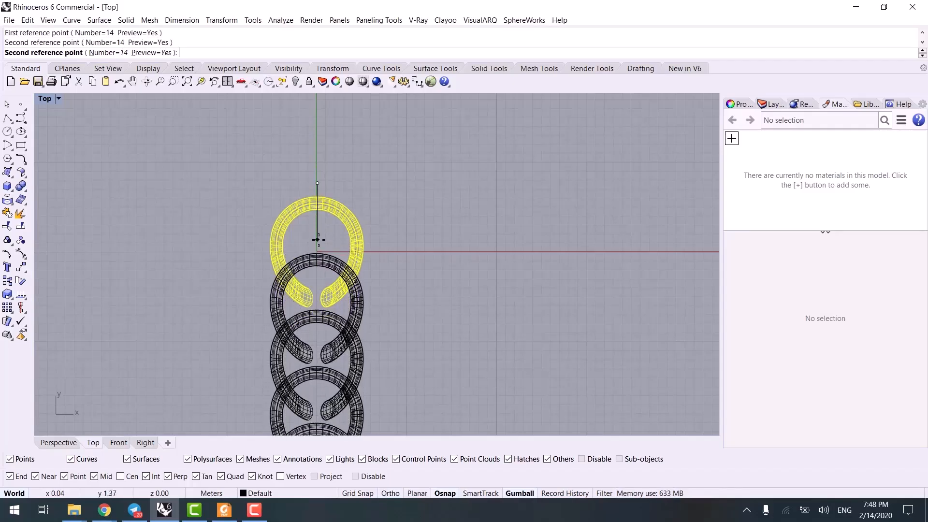
- Show the arrayed chain in the Perspective view using Rendered display mode
left_click(58, 443)
right_click_drag(253, 345, 131, 358)
key("ctrl+alt+r")
right_click_drag(430, 342, 614, 218)
left_click(732, 138)
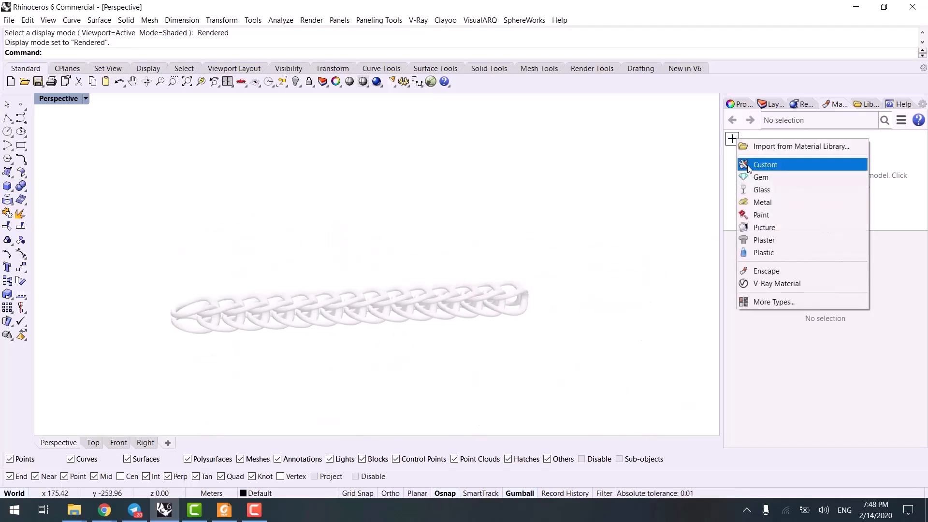
left_click(766, 164)
left_click(802, 358)
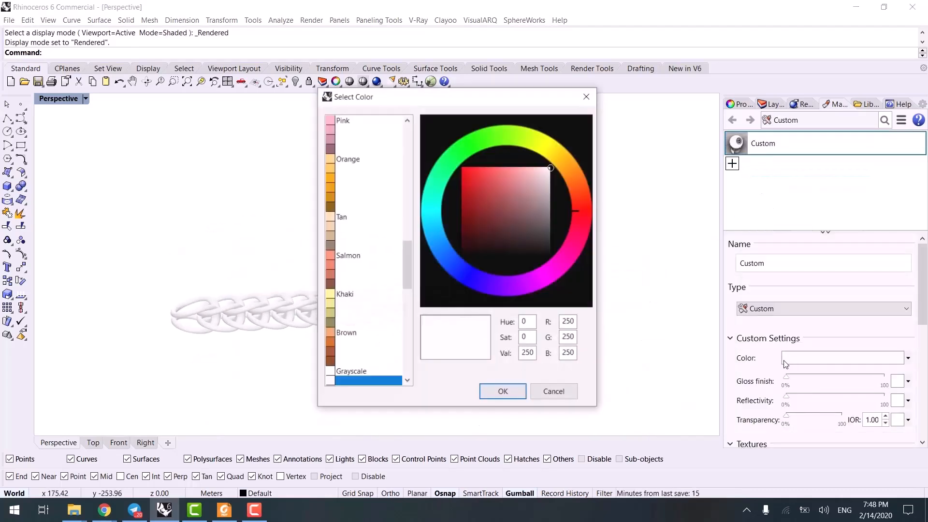
left_click(553, 392)
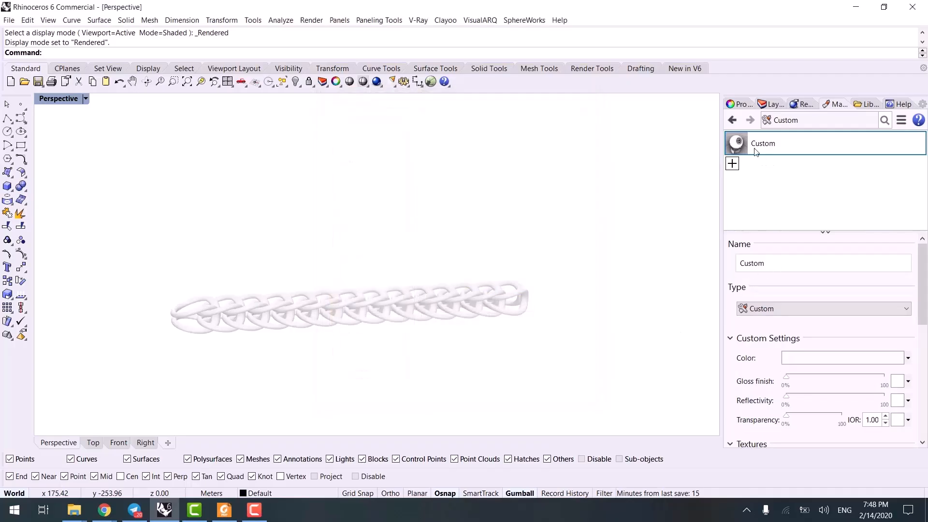
key("Delete")
left_click(527, 255)
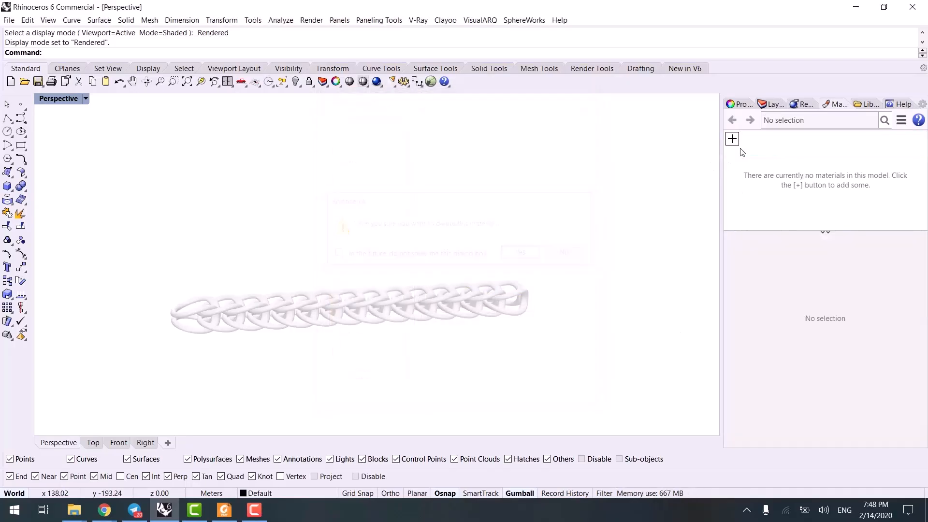
- Add a Metal material and set its color to the Gold preset
left_click(731, 139)
left_click(761, 202)
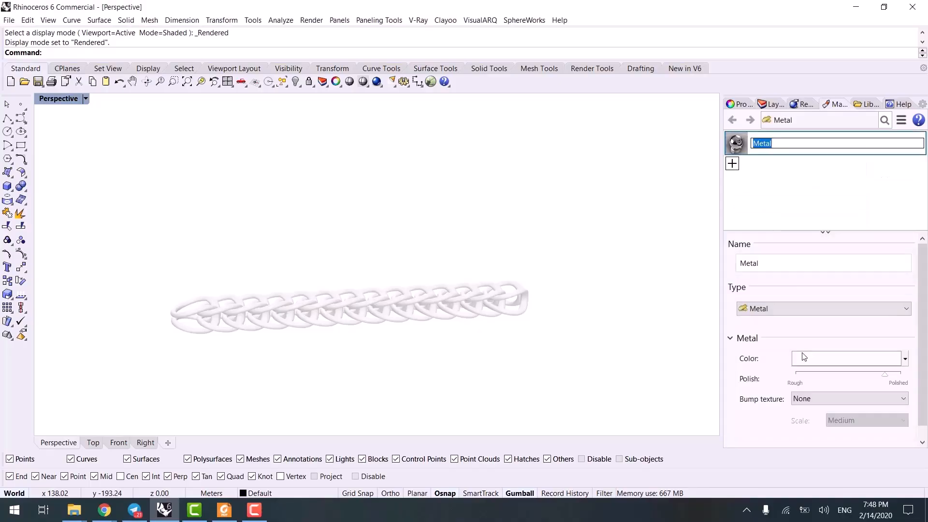
left_click(811, 358)
left_click(347, 169)
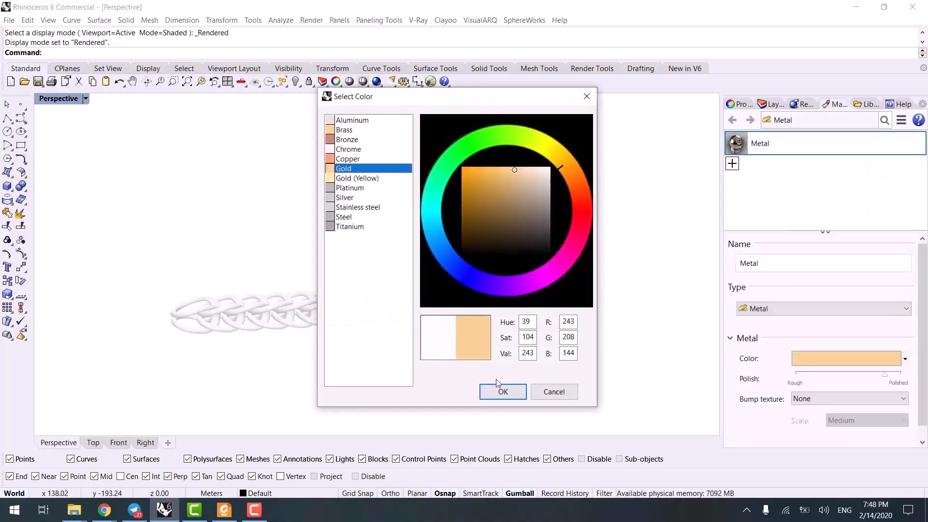
left_click(502, 391)
- Assign the gold Metal material to all 14 chain links
left_click_drag(618, 271, 128, 356)
right_click(726, 143)
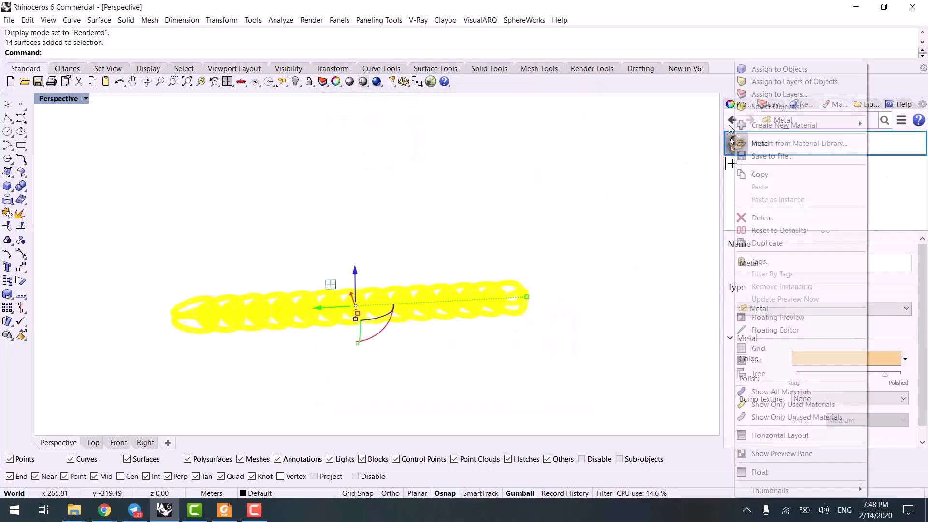
left_click(764, 69)
mouse_move(439, 316)
right_mouse_down()
mouse_move(280, 269)
mouse_move(286, 226)
mouse_move(408, 291)
mouse_move(361, 376)
mouse_move(395, 336)
right_mouse_up()
- Switch to Shaded display and draw a straight polyline about 91 m long beside the chain, parallel to the Y axis
key("ctrl+alt+s")
scroll(395, 333, "down", 2)
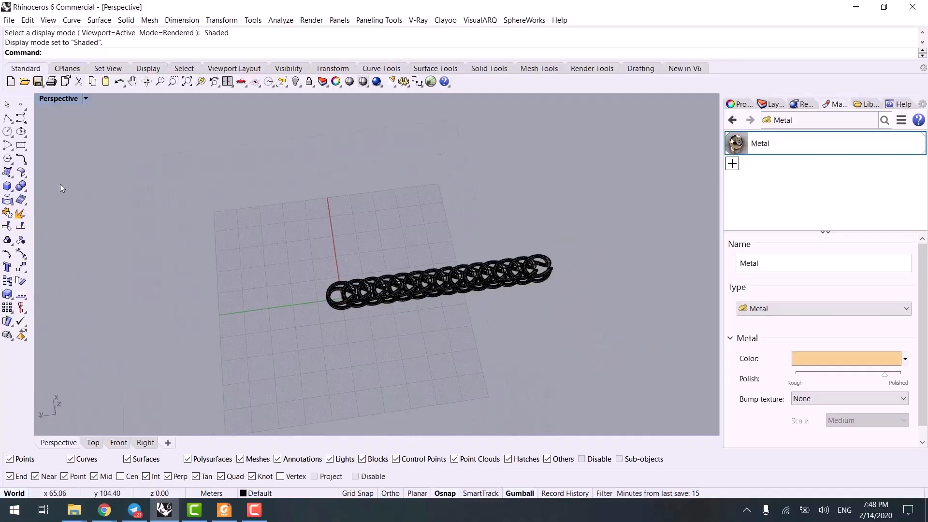
left_click(7, 119)
scroll(317, 337, "up", 2)
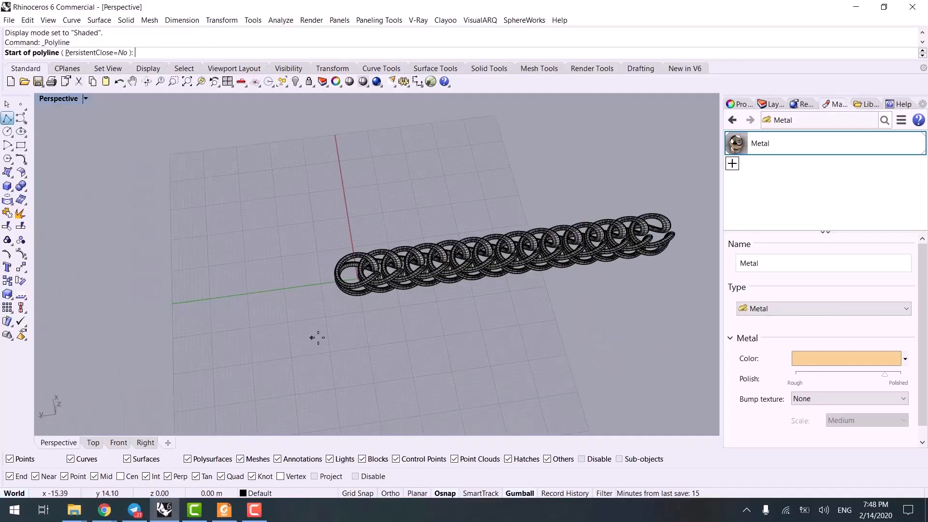
left_click(344, 312)
right_click_drag(622, 306, 568, 282, "shift")
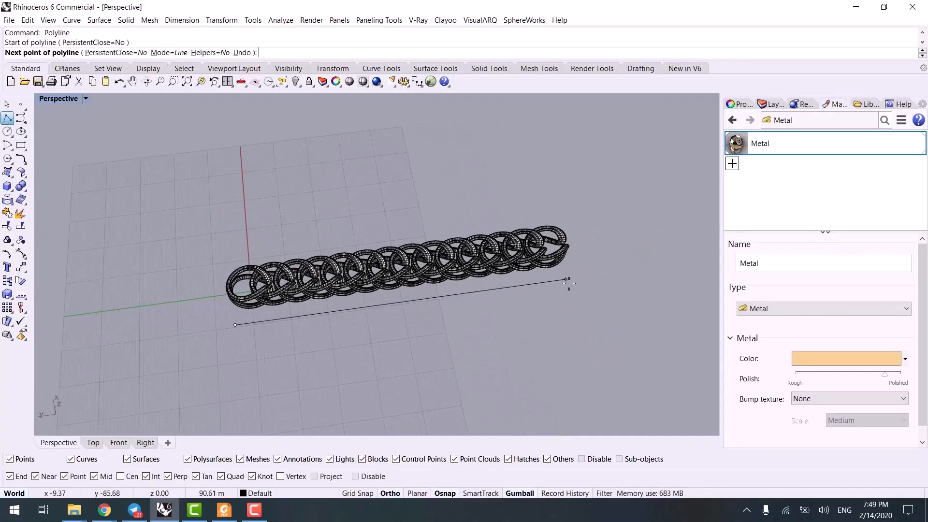
left_click(573, 279)
key("Return")
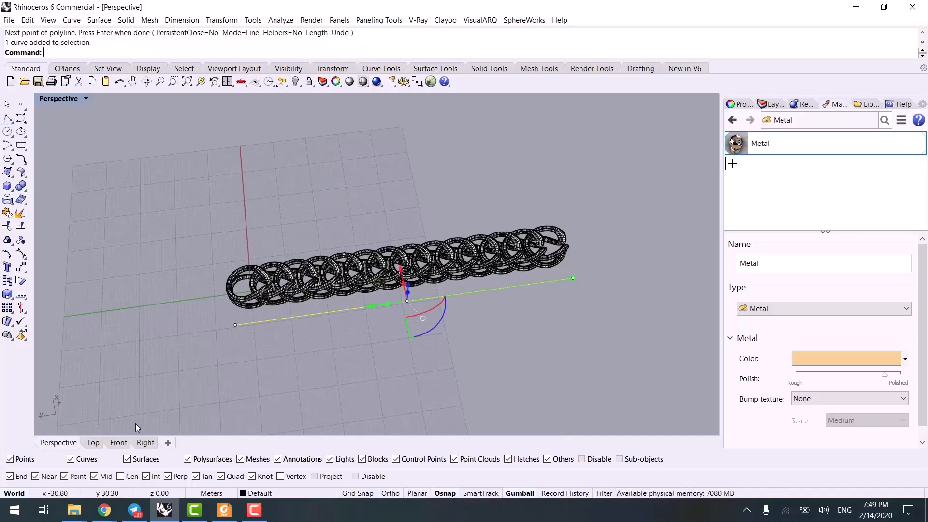
- Move the straight line along X onto the chain's centerline and stretch it along Y to the chain's end
left_click(94, 442)
scroll(314, 332, "down", 7)
right_click_drag(314, 332, 272, 157)
scroll(266, 248, "down", 4)
left_click_drag(282, 270, 303, 272)
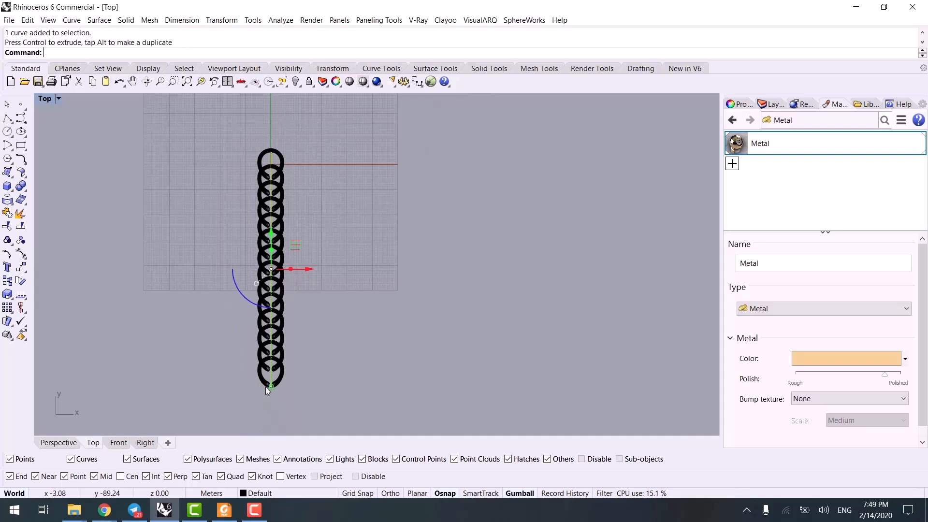
left_click_drag(271, 386, 272, 390)
left_click(402, 318)
- Draw a wavy interpolated curve through four points across the Top view, above the chain
right_click_drag(403, 318, 358, 338)
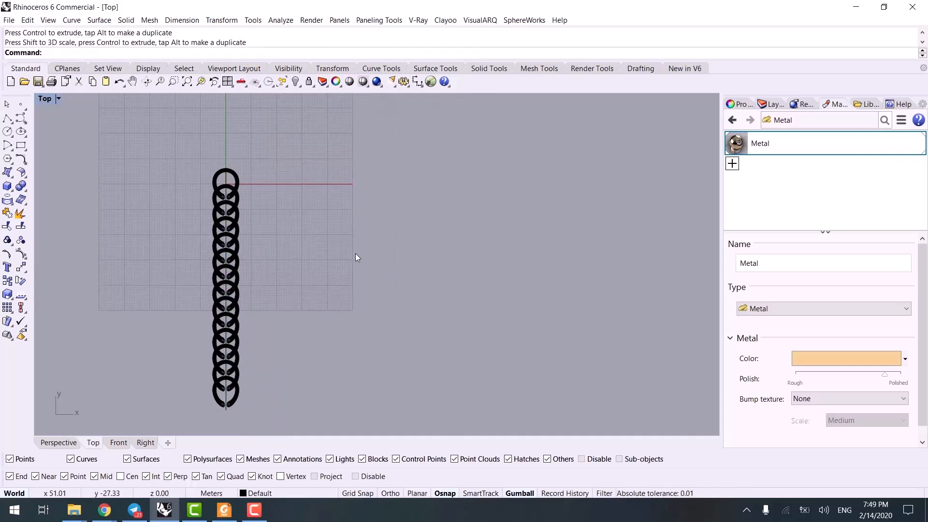
left_click(336, 256)
scroll(233, 224, "down", 4)
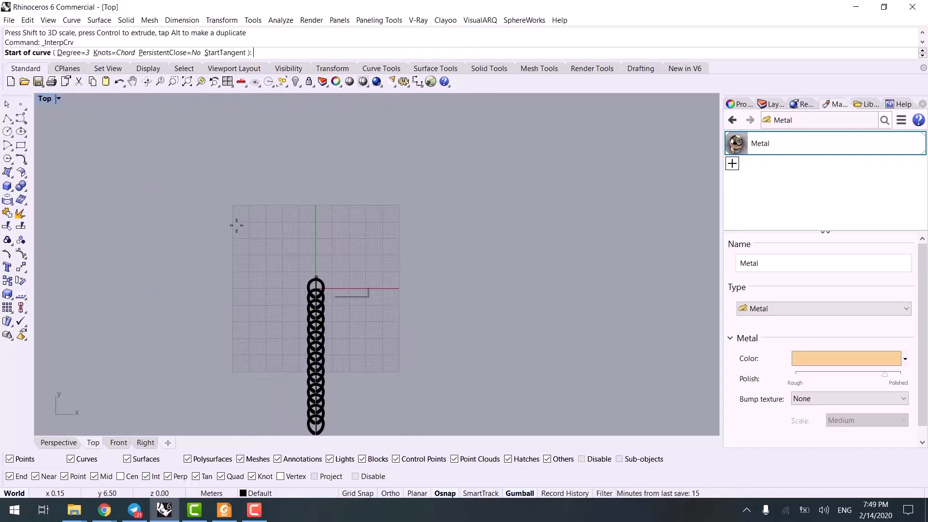
left_click(203, 190)
left_click(278, 248)
left_click(375, 211)
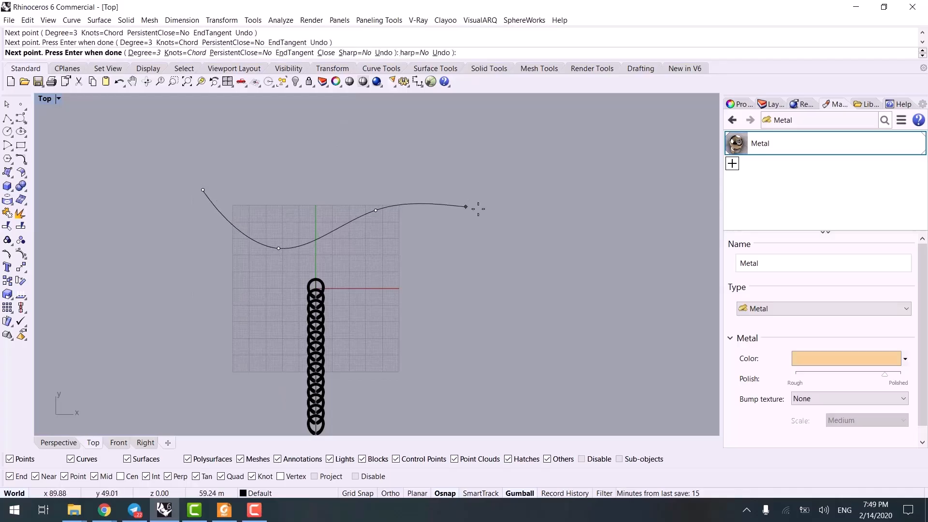
left_click(444, 203)
key("Return")
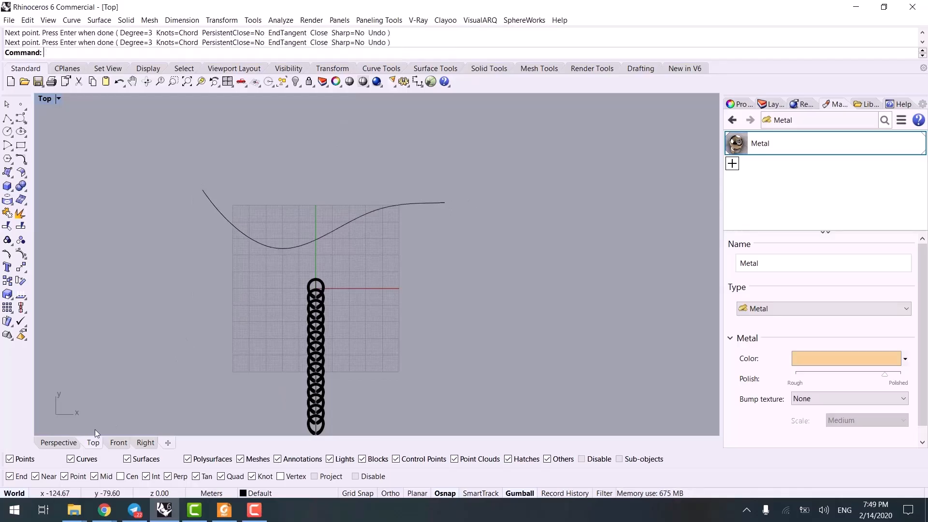
- Flow a copy of the 14 chain links from the straight line onto the wavy curve with Stretch set to Yes
left_click(58, 442)
scroll(270, 353, "down", 6)
right_click_drag(268, 353, 292, 298)
scroll(432, 290, "up", 6)
right_click_drag(524, 294, 570, 269)
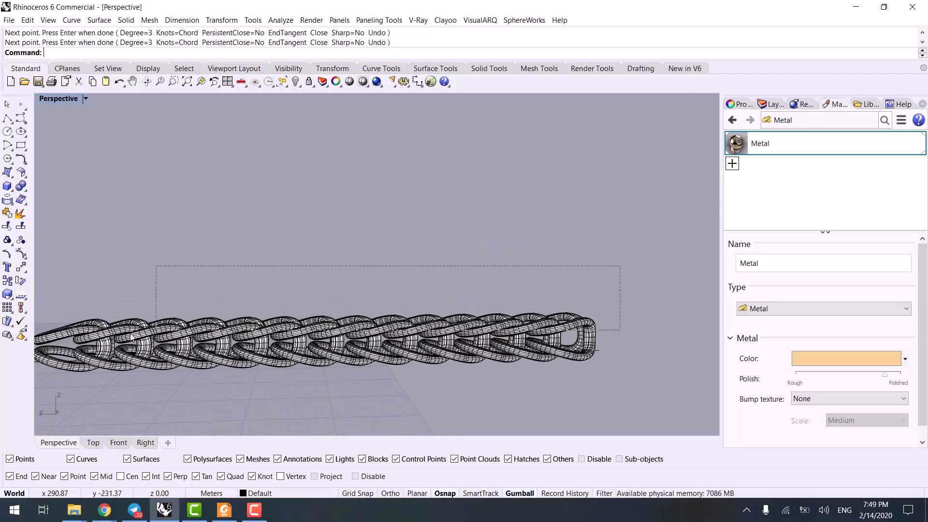
left_click_drag(82, 332, 81, 330)
scroll(81, 329, "down", 5)
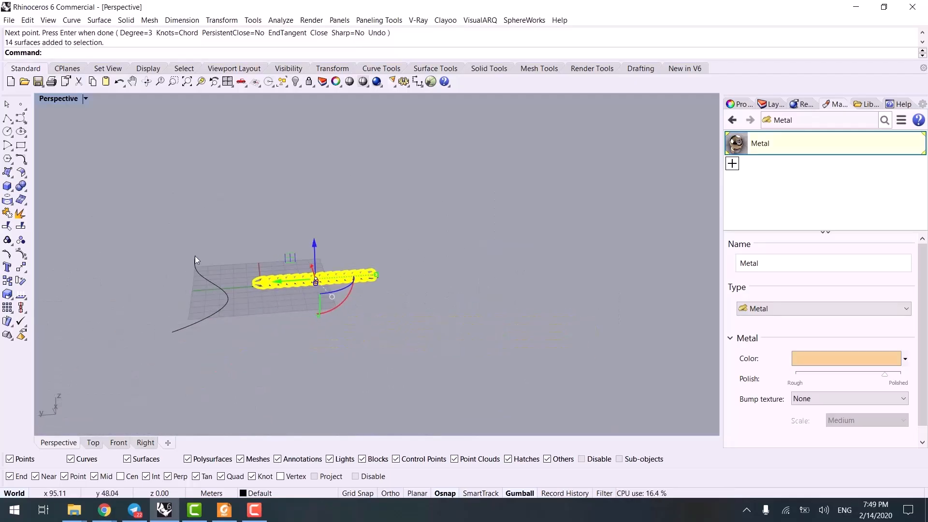
right_click_drag(184, 330, 291, 345)
scroll(321, 271, "up", 5)
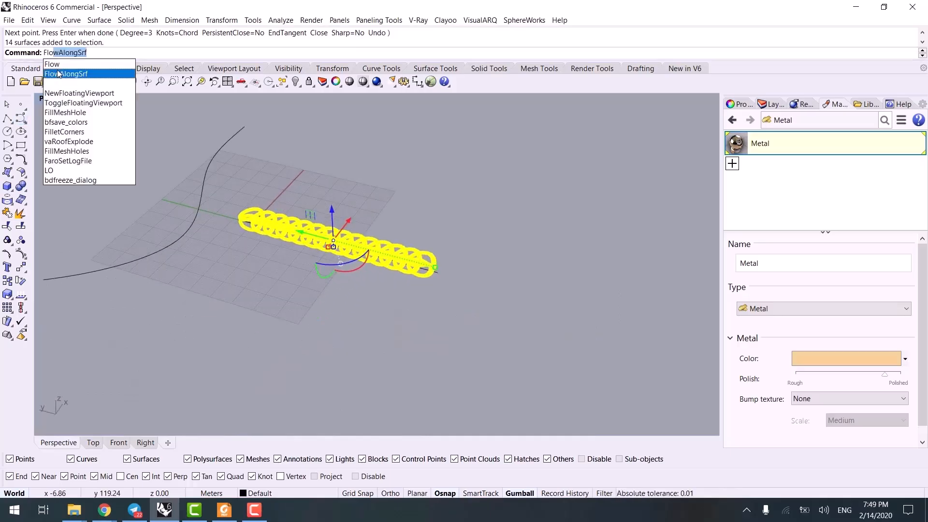
left_click(57, 64)
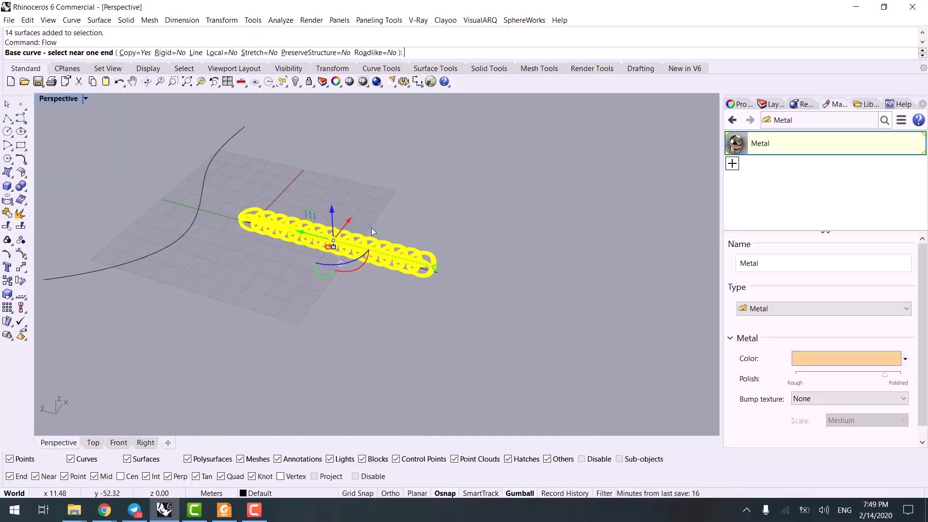
left_click(260, 53)
scroll(286, 202, "up", 3)
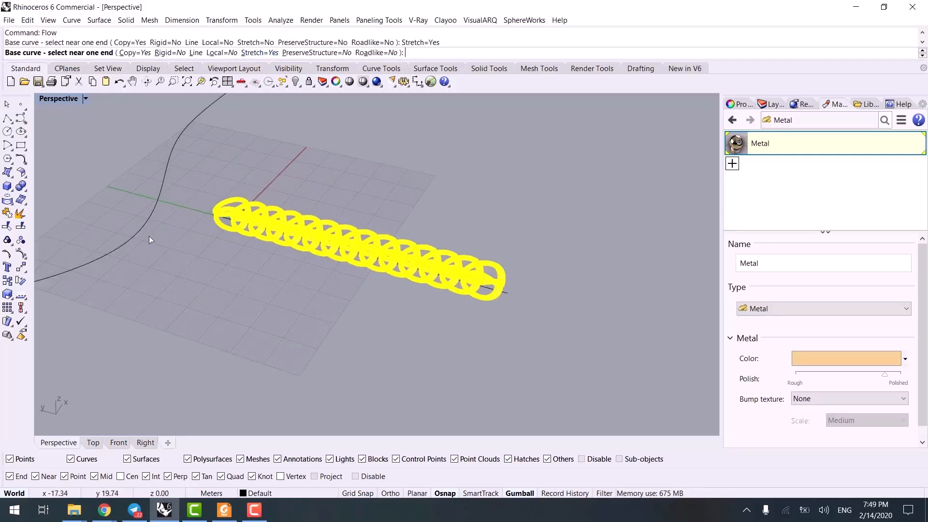
left_click(501, 292)
scroll(414, 323, "down", 5)
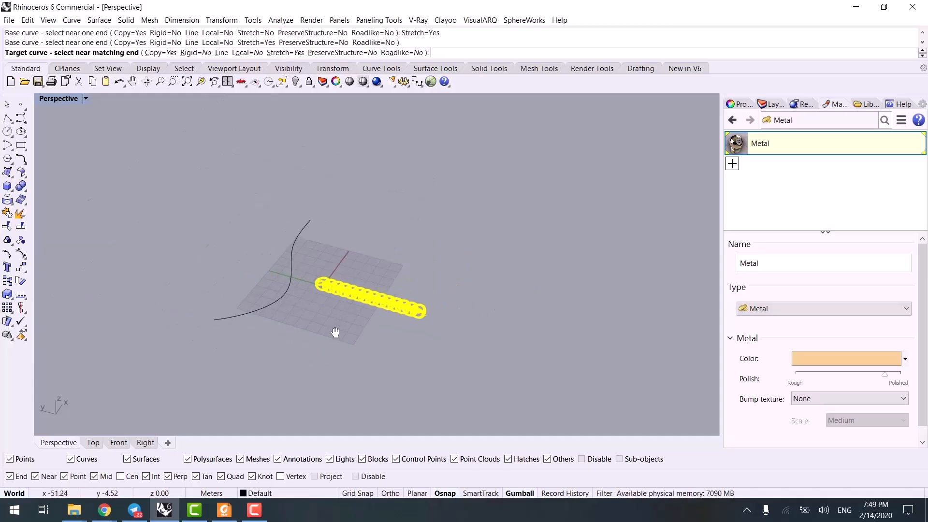
left_click(246, 315)
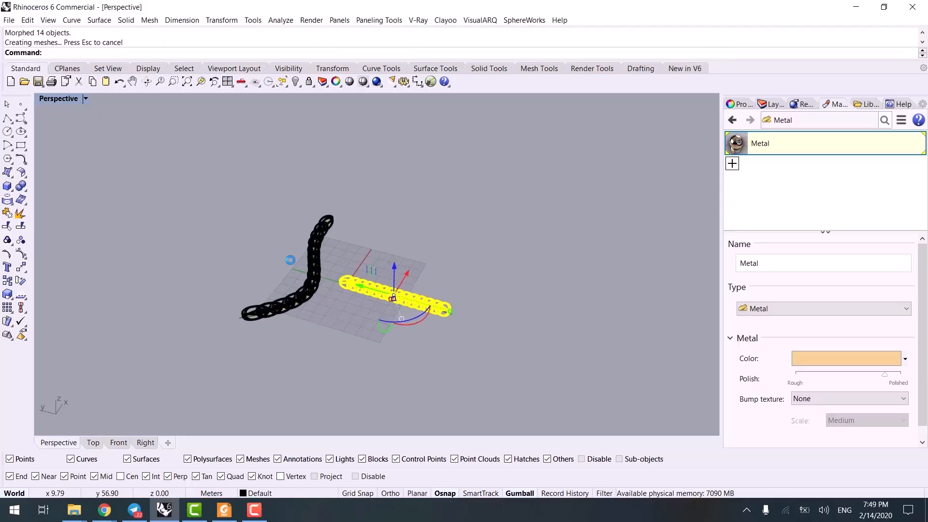
- Examine the straight and curved chains up close in Rendered display mode
left_click(288, 390)
key("ctrl+alt+r")
scroll(352, 306, "up", 5)
right_click_drag(352, 306, 317, 335)
scroll(326, 275, "up", 5)
scroll(326, 276, "up", 4)
scroll(317, 336, "down", 7)
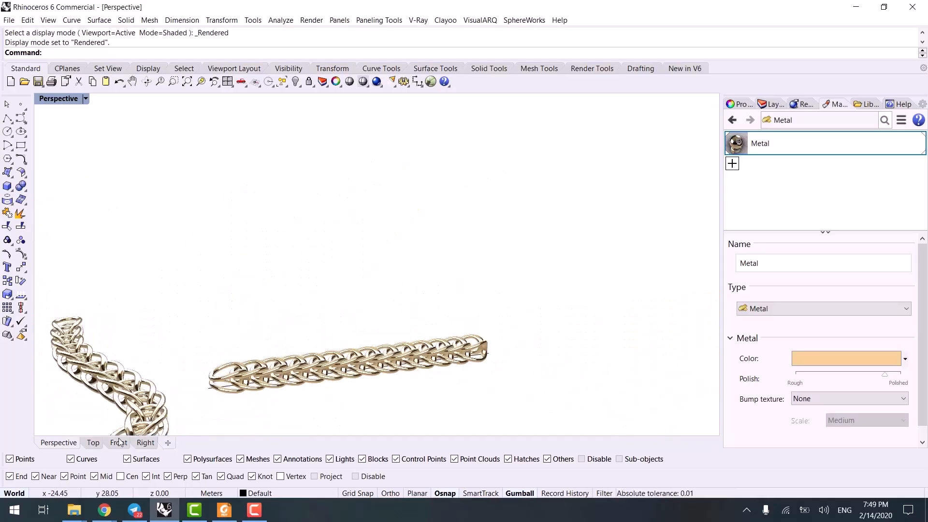
right_click_drag(277, 300, 136, 377)
- Return to Shaded display, move both chains and their curves aside along Y, and hide them
key("ctrl+alt+s")
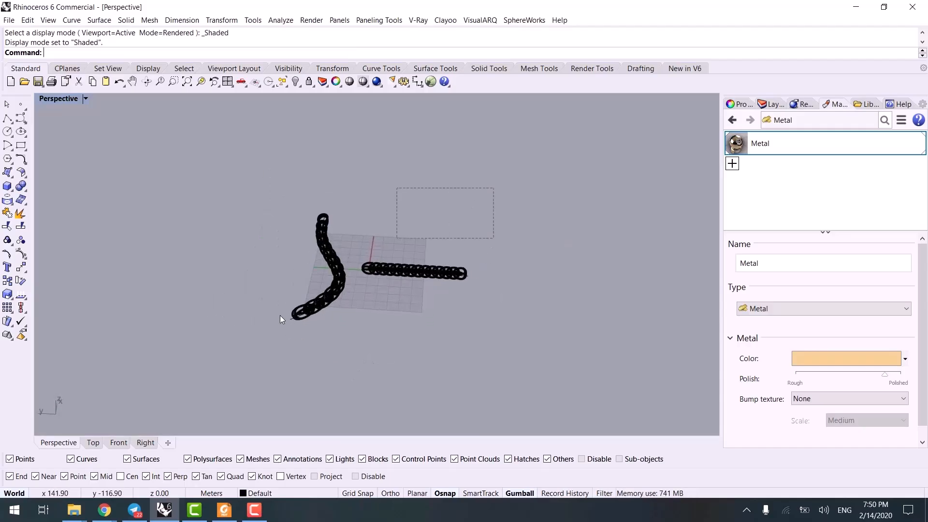
key("ctrl+a")
left_click_drag(352, 262, 123, 266)
key("ctrl+h")
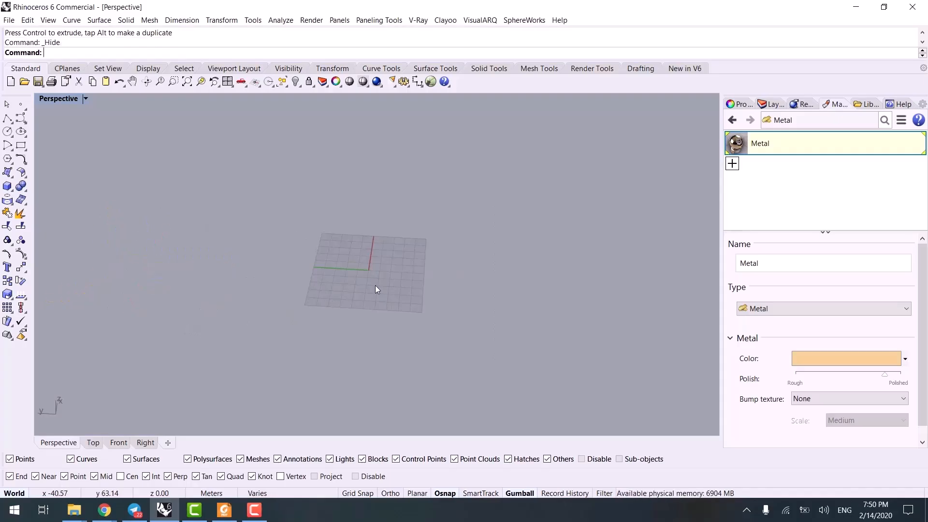
- Draw a deformable ellipse with 12 points centred on the origin, its long axis along X, and select it
scroll(379, 286, "up", 4)
scroll(343, 272, "up", 4)
right_click_drag(343, 271, 319, 318, "shift")
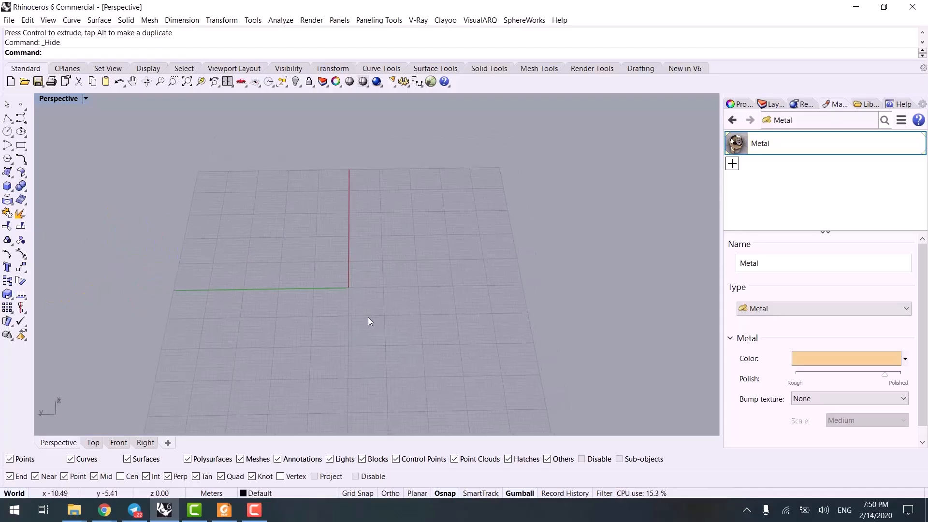
right_click_drag(450, 314, 365, 310)
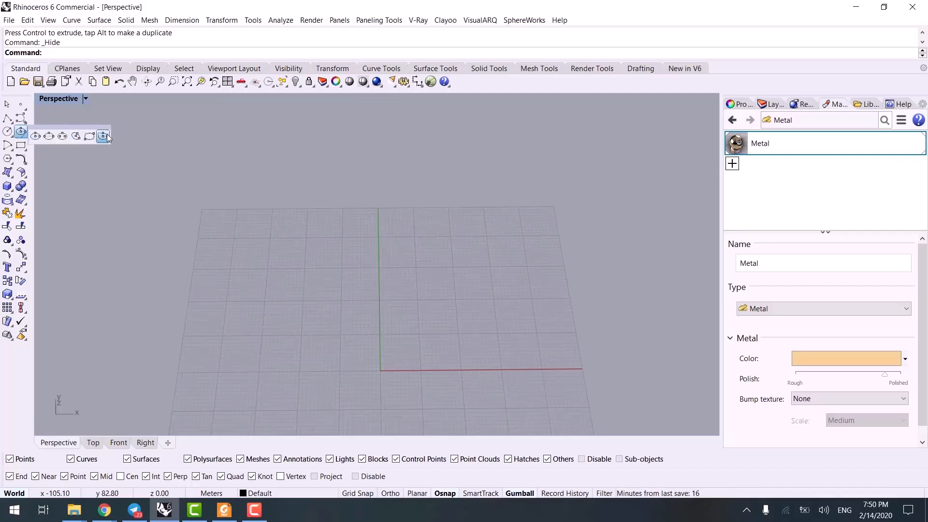
left_click(103, 136)
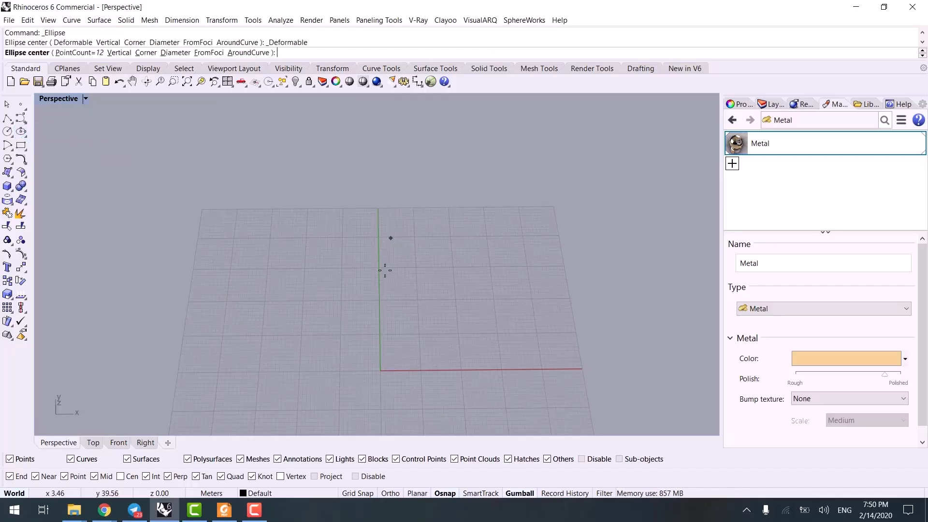
type("0")
key("Return")
left_click(455, 373)
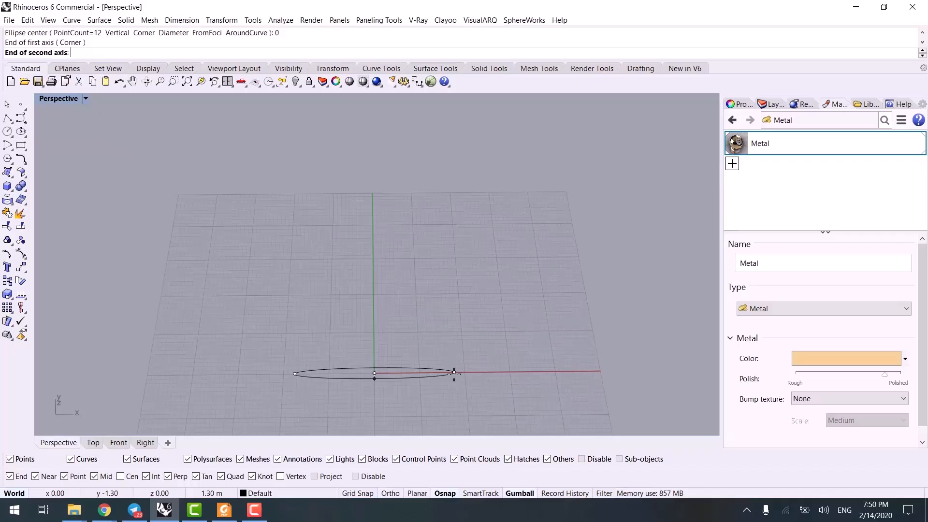
left_click(385, 330)
left_click(385, 331)
scroll(355, 315, "down", 3)
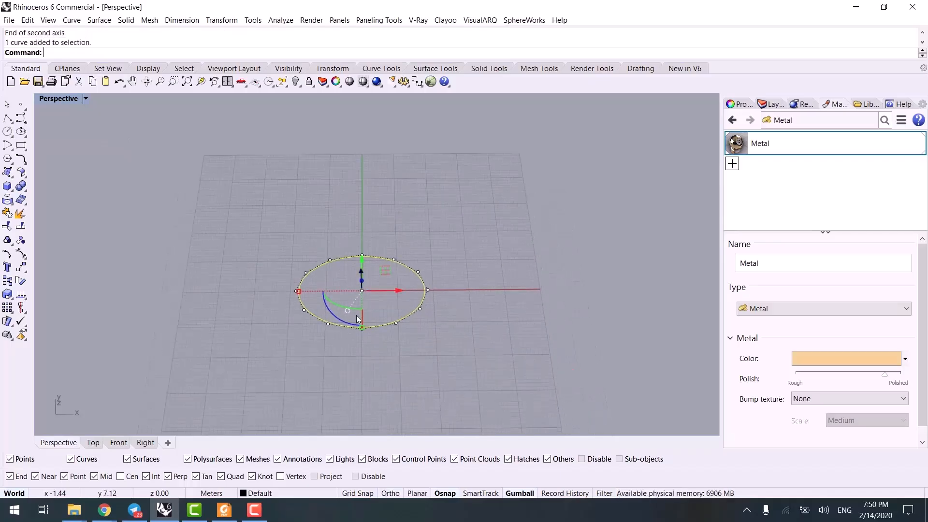
- Try twisting the ellipse about its long axis using two picked reference points, and undo the twist
right_click_drag(351, 349, 311, 319, "shift")
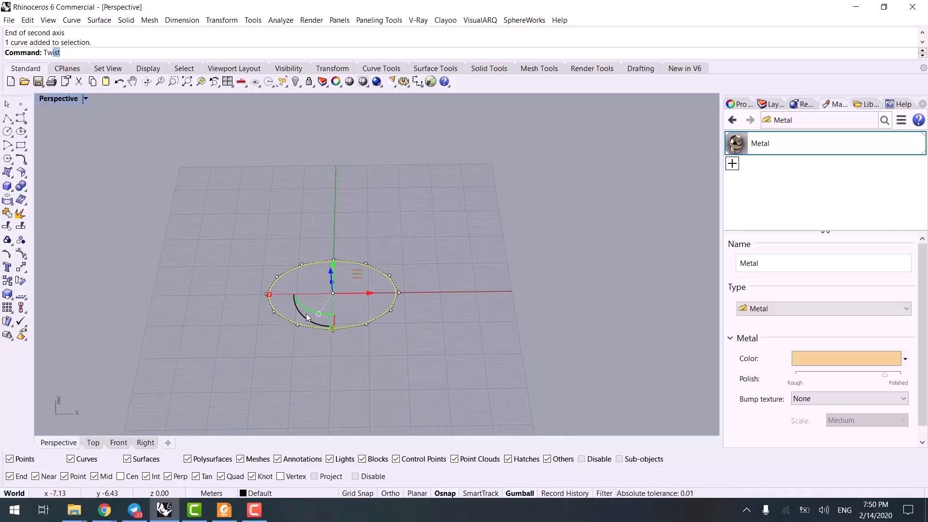
key("Return")
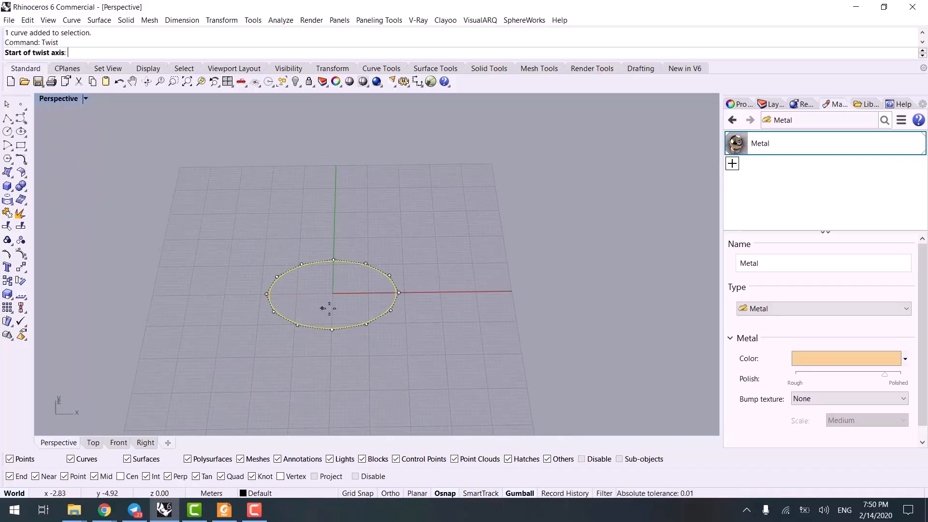
scroll(434, 294, "up", 2)
left_click(401, 289)
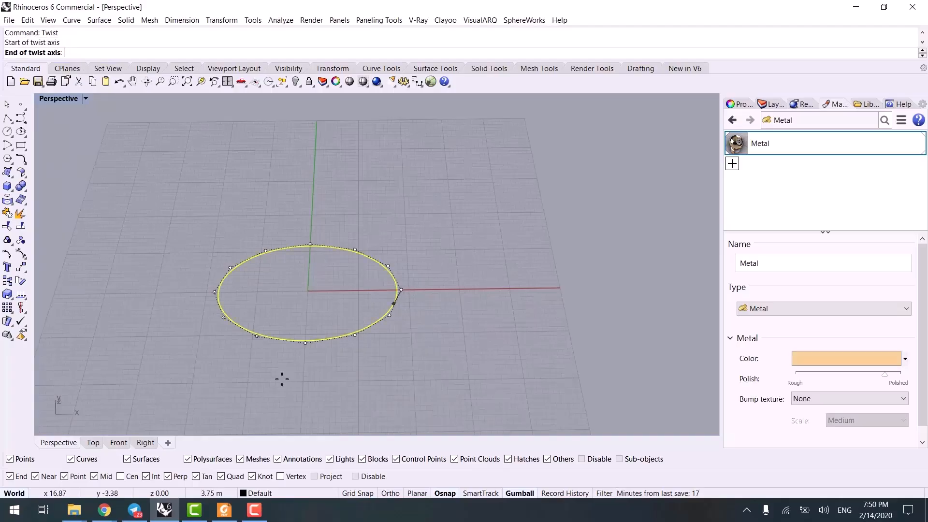
left_click(214, 292)
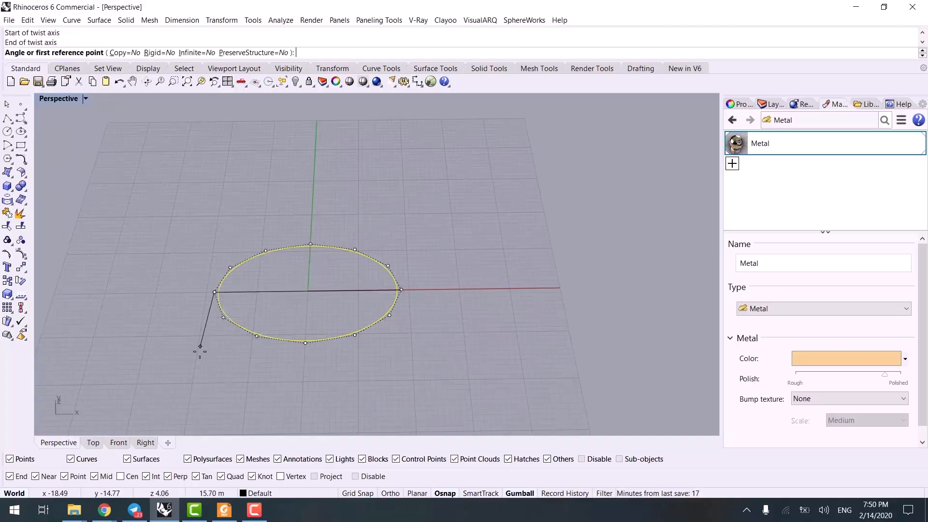
left_click(207, 385)
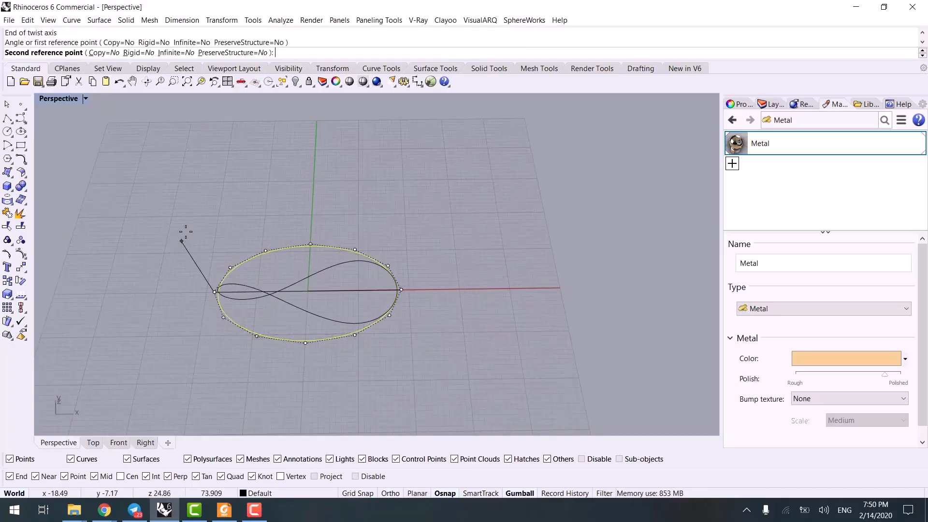
key("shift")
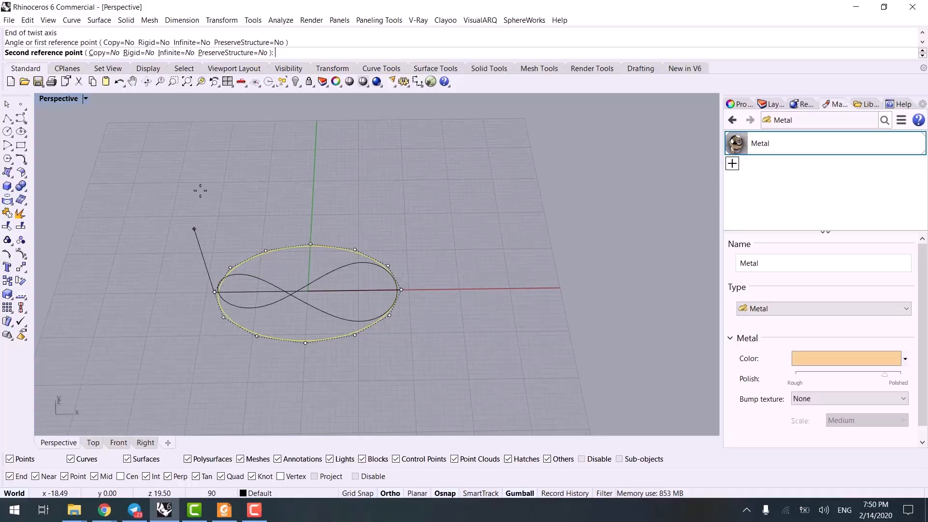
left_click(181, 140, "shift")
right_click_drag(141, 245, 200, 225)
type("zs")
key("Return")
right_click_drag(246, 280, 100, 280)
key("ctrl+z")
- Twist the ellipse by 180 degrees about its long axis, from one end point to the opposite one
type("zs")
key("Return")
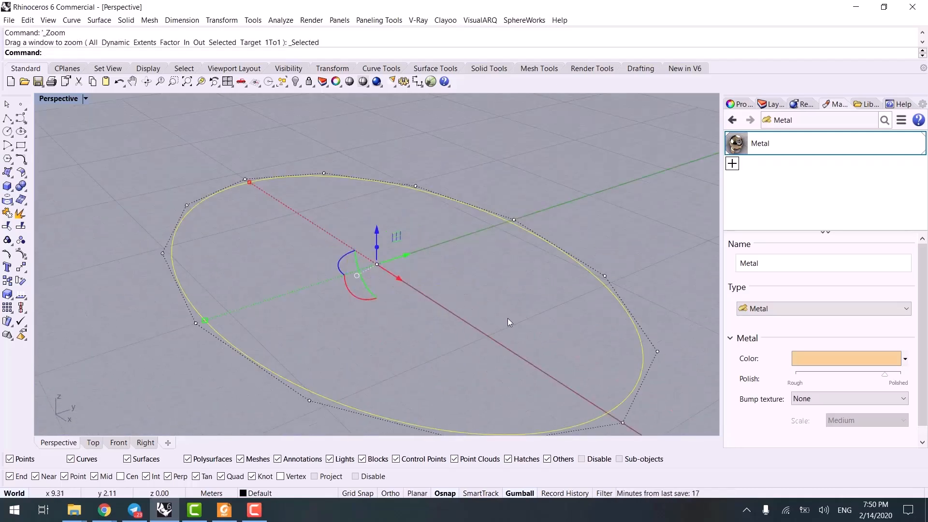
scroll(508, 318, "down", 3)
type("Twist")
key("Return")
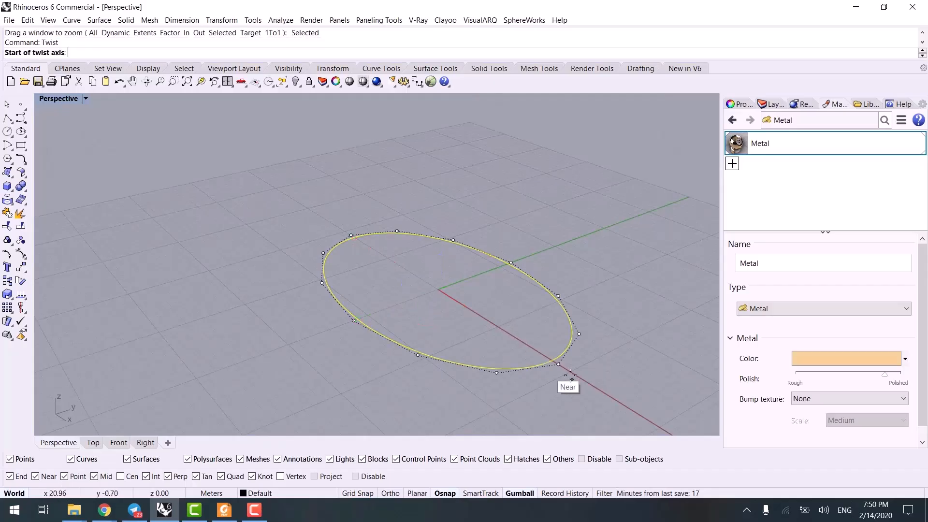
left_click(558, 363)
left_click(352, 235)
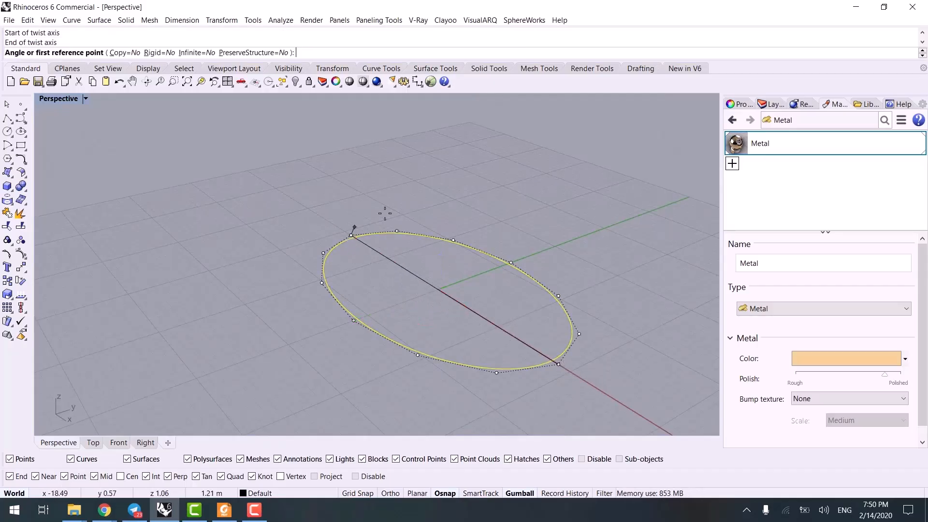
key("F8")
type("180")
key("Return")
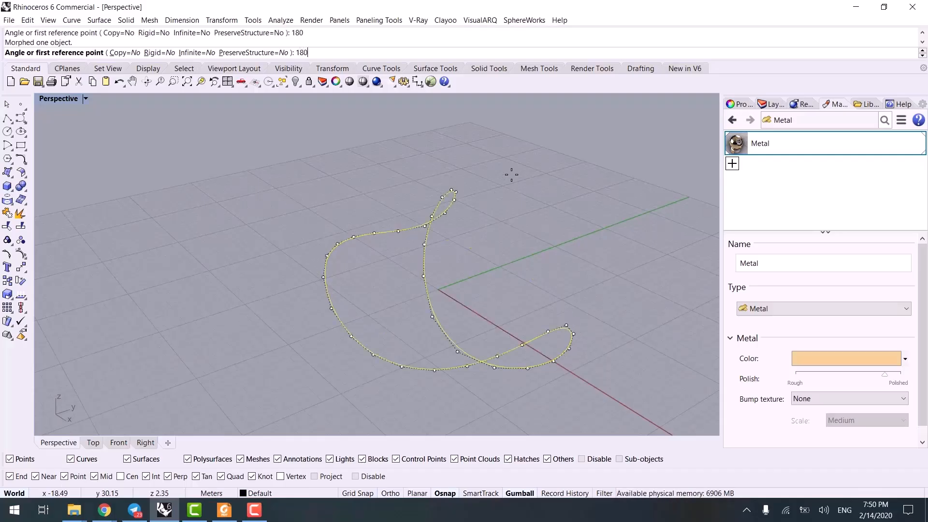
key("Return")
mouse_move(537, 296)
right_mouse_down()
mouse_move(521, 279)
mouse_move(409, 276)
mouse_move(354, 309)
mouse_move(166, 288)
mouse_move(91, 314)
mouse_move(177, 326)
mouse_move(545, 299)
right_mouse_up()
key("Escape")
- Create a closed pipe with a radius of 2 along the twisted curve
type("Pipe")
key("Return")
left_click_drag(406, 202, 340, 265)
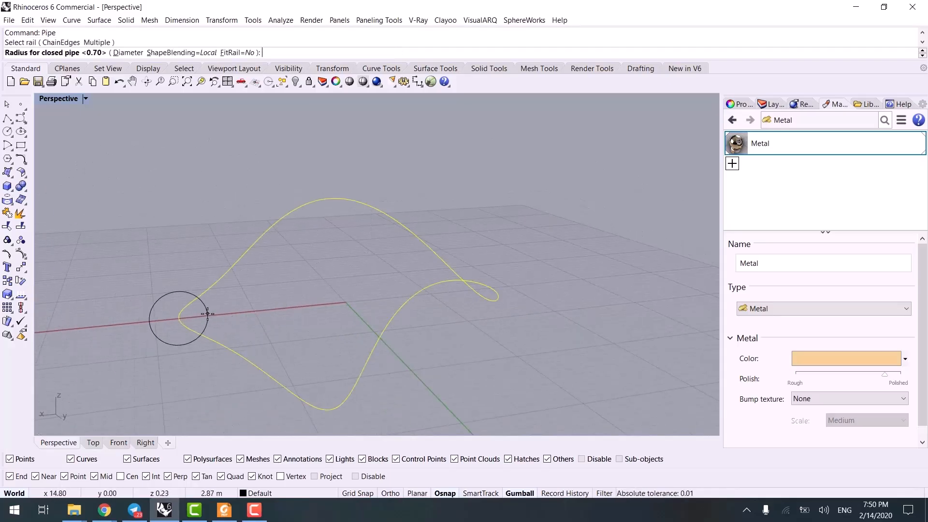
type("22")
key("BackSpace")
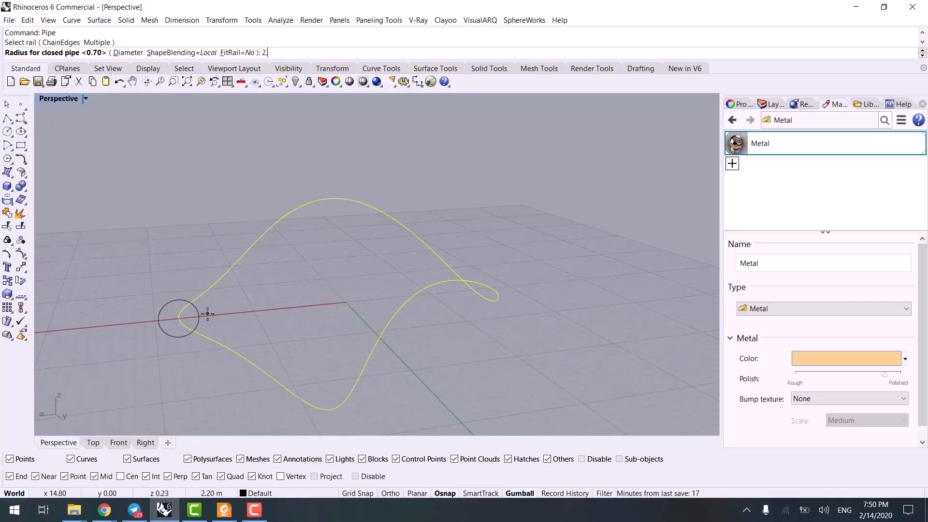
key("Return")
key("Return")
- Try duplicating the twisted link along X and sliding one link until the two interlock
right_click_drag(335, 307, 409, 261)
left_click(408, 262)
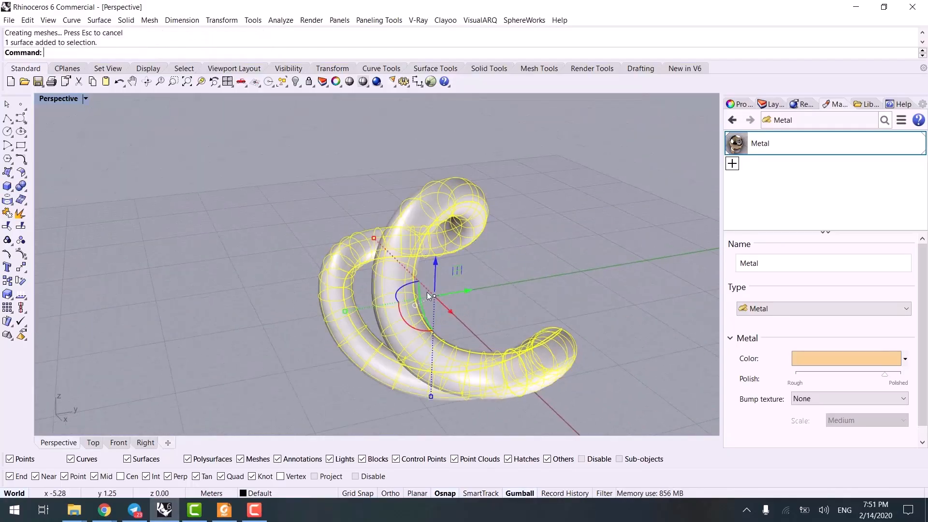
scroll(427, 292, "down", 6)
right_click_drag(445, 293, 638, 256)
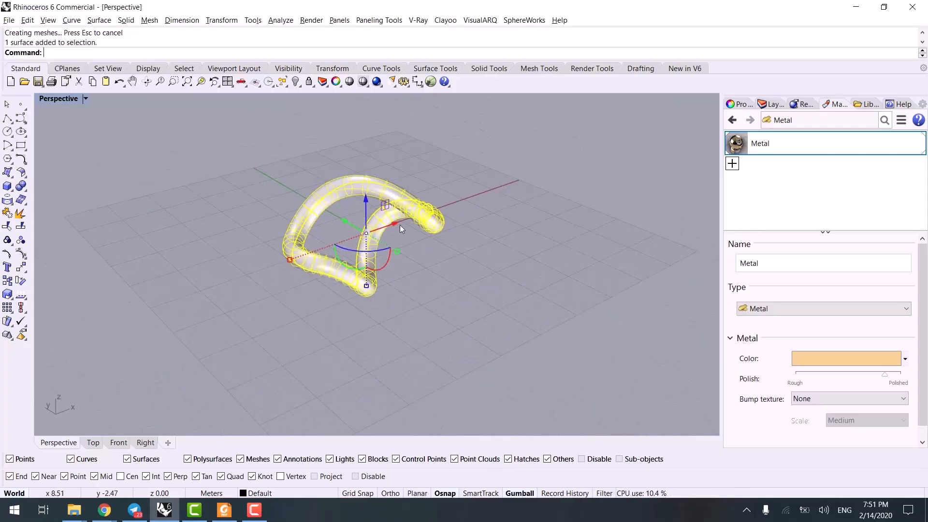
left_click_drag(397, 224, 434, 216)
right_click_drag(477, 271, 331, 265)
key("Escape")
left_click(338, 256)
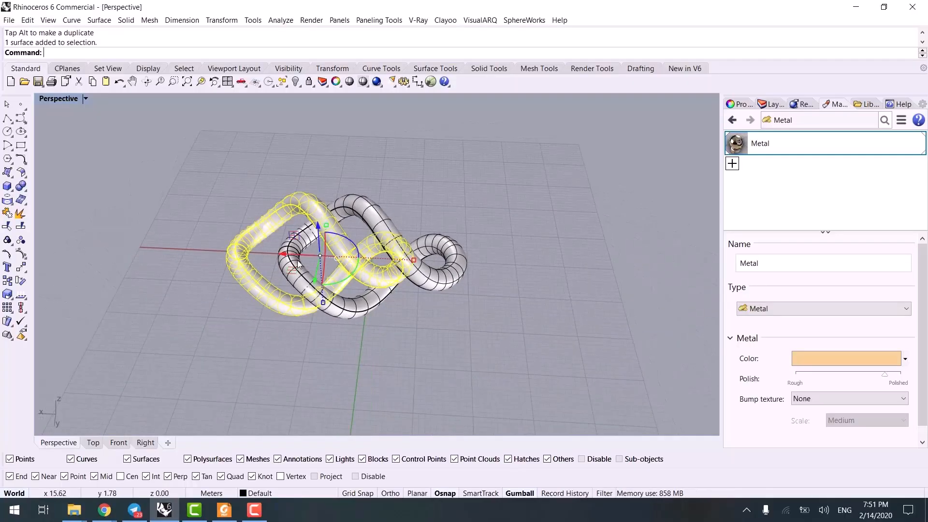
left_click_drag(298, 264, 378, 266)
left_click(460, 343)
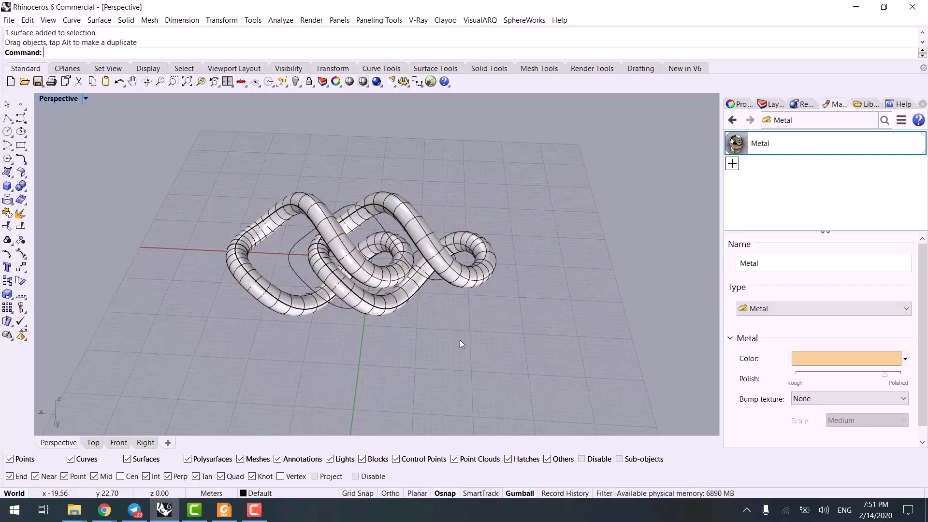
- Try adding a third interlocked link along X, and undo the trial copies and moves
right_click_drag(459, 343, 455, 316)
left_click(487, 239)
left_click_drag(367, 258, 178, 273)
left_click(320, 346)
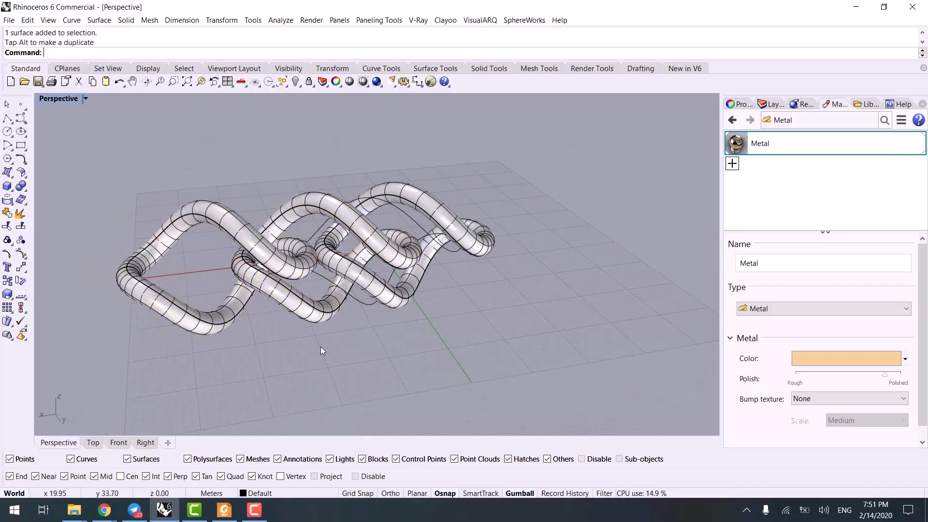
right_click_drag(320, 347, 651, 321)
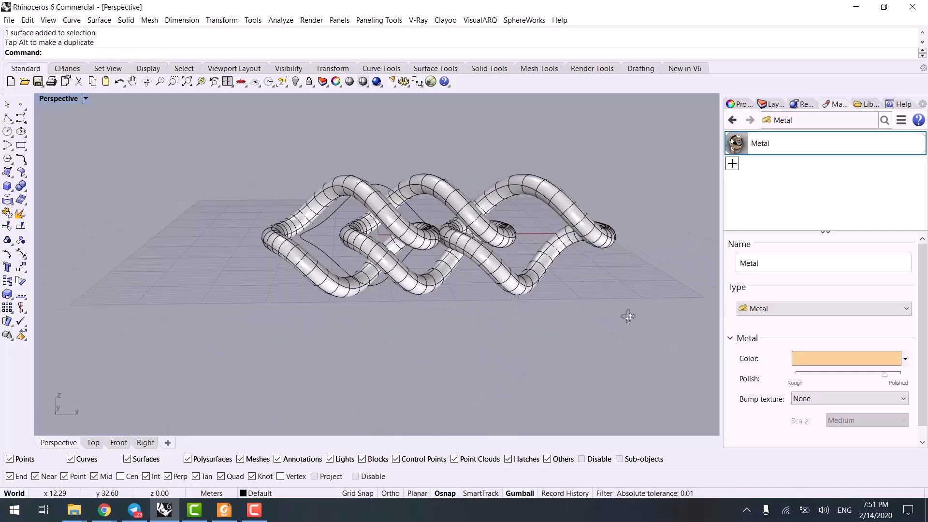
key("ctrl+z")
key("ctrl+z")
key("ctrl+z")
- Array the twisted link linearly into 14 interlocking items along X, spaced about 20 m apart
left_click(413, 214)
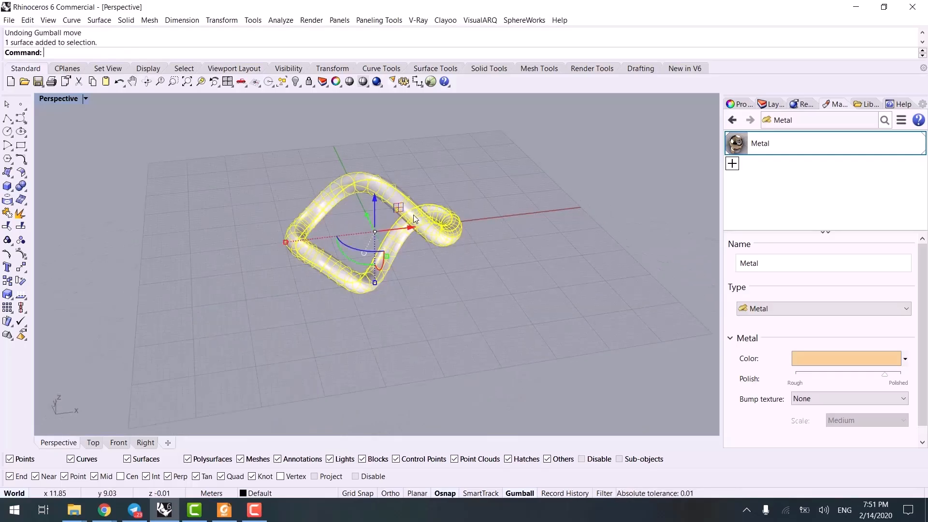
right_click_drag(413, 215, 107, 281)
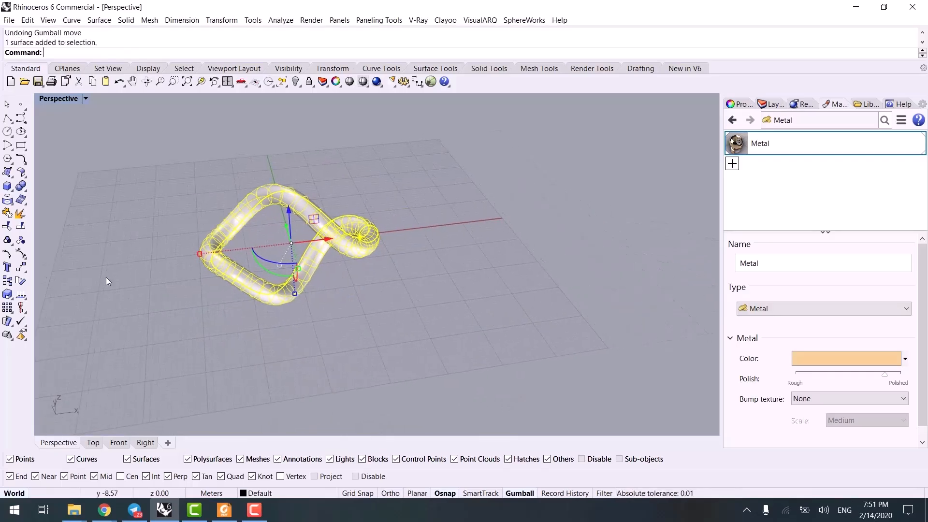
left_click(13, 311)
left_click(86, 313)
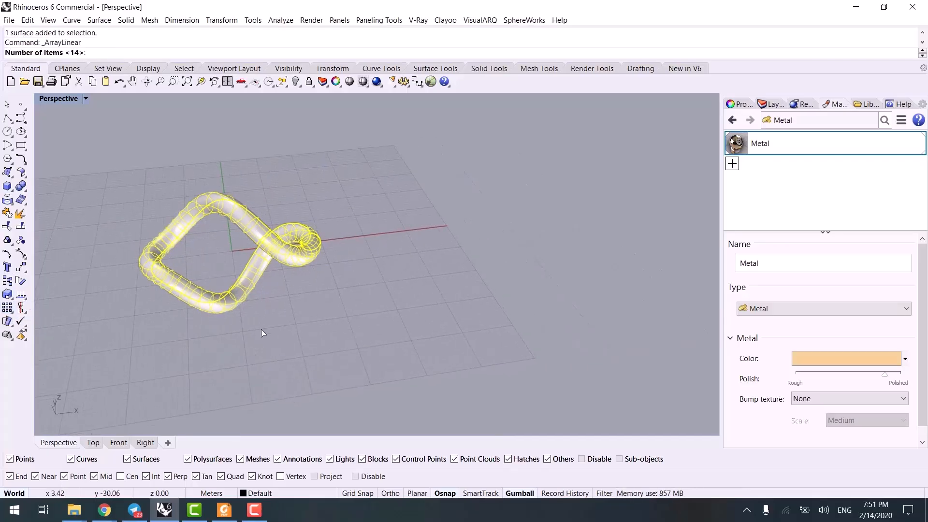
key("Return")
left_click(158, 337)
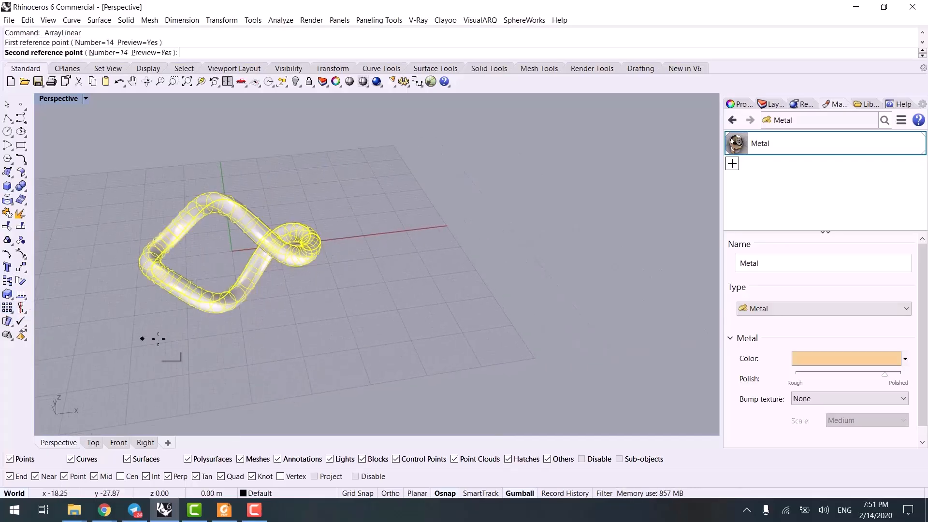
key("shift")
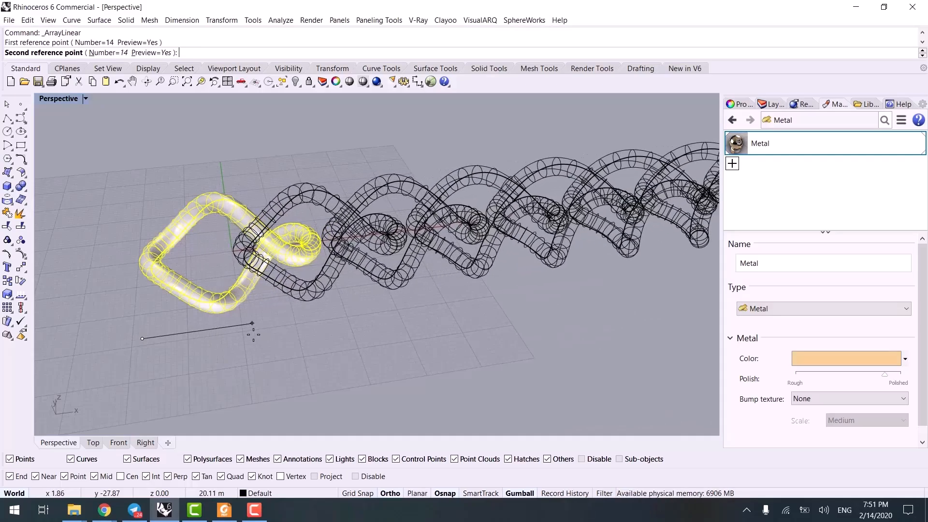
left_click(253, 335)
right_click_drag(253, 335, 499, 288)
key("Escape")
- Switch the Perspective view to Rendered display and assign the gold Metal material to the whole twisted chain
key("ctrl+alt+r")
scroll(488, 280, "down", 8)
right_click_drag(368, 307, 386, 287)
scroll(426, 289, "up", 6)
scroll(396, 287, "down", 7)
key("ctrl+a")
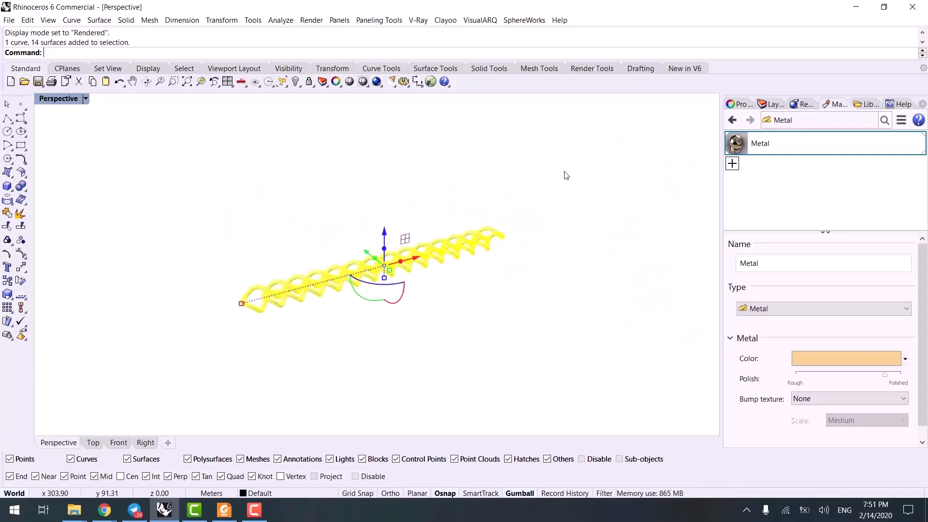
right_click(756, 143)
left_click(784, 77)
- Examine the gold twisted chain up close from several sides, and return the view to Shaded display
scroll(318, 286, "up", 4)
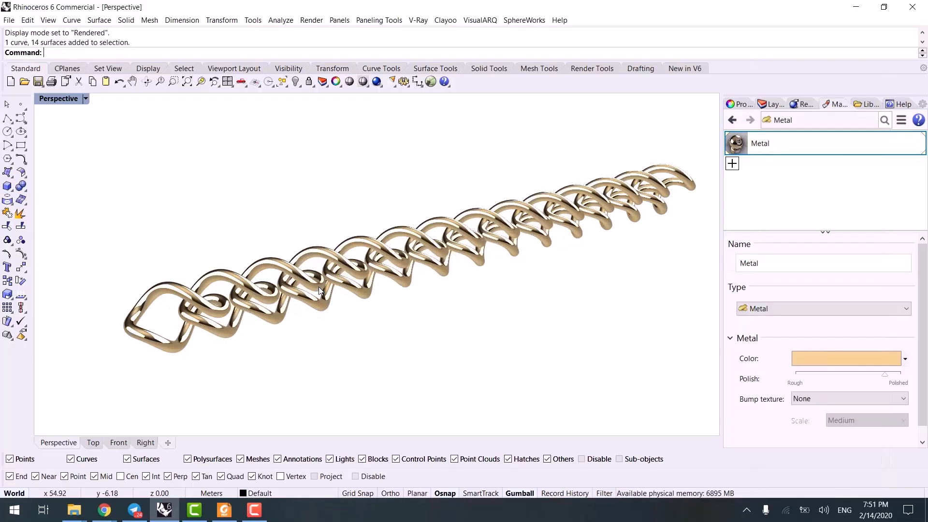
scroll(277, 356, "up", 4)
mouse_move(278, 356)
right_mouse_down()
mouse_move(352, 325)
mouse_move(385, 323)
mouse_move(428, 342)
right_mouse_up()
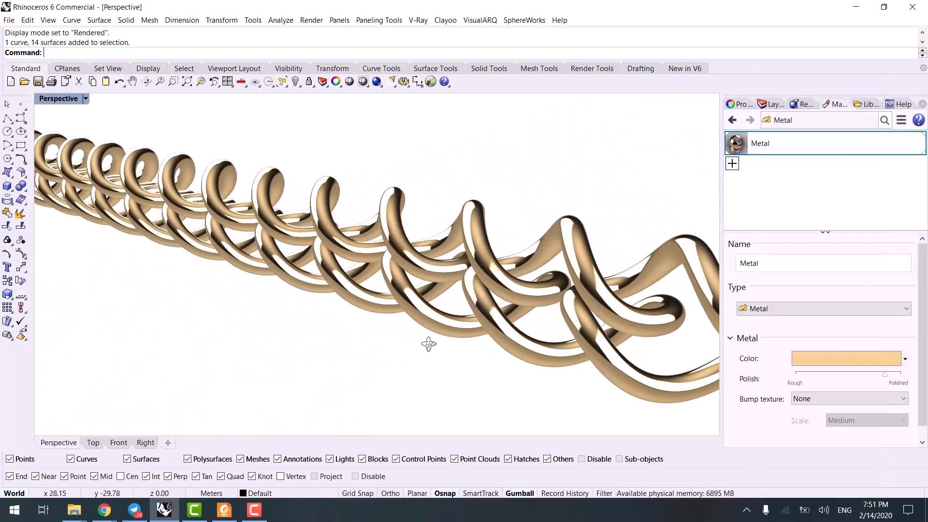
scroll(454, 350, "down", 5)
key("ctrl+alt+s")
right_click_drag(575, 358, 332, 373)
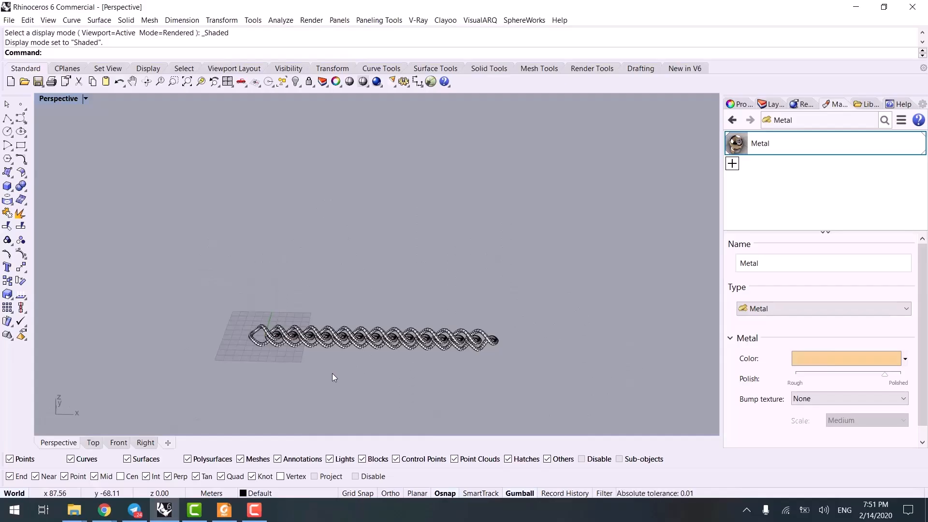
right_click_drag(388, 340, 383, 348)
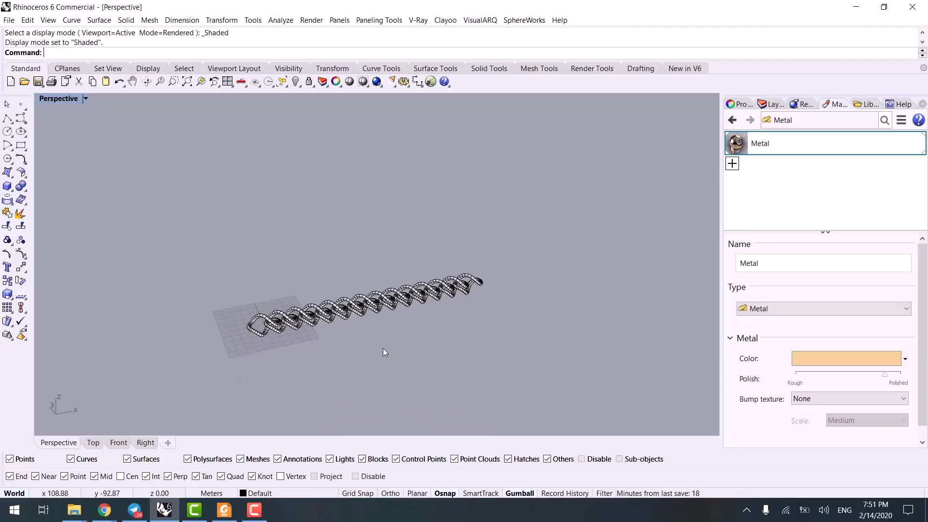